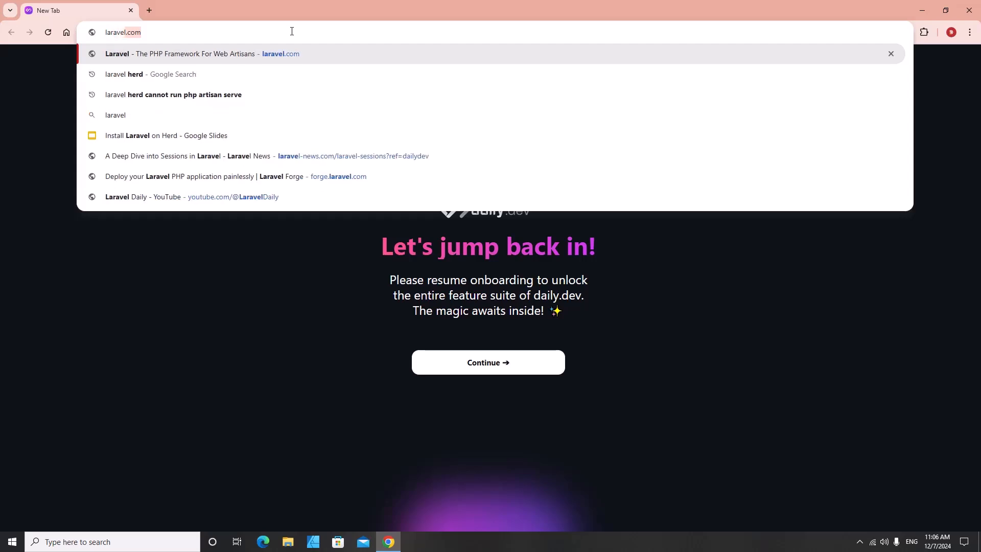
- Search for Laravel Herd and start downloading the Herd-1.13.0-setup.exe Windows installer from its site
key(Return)
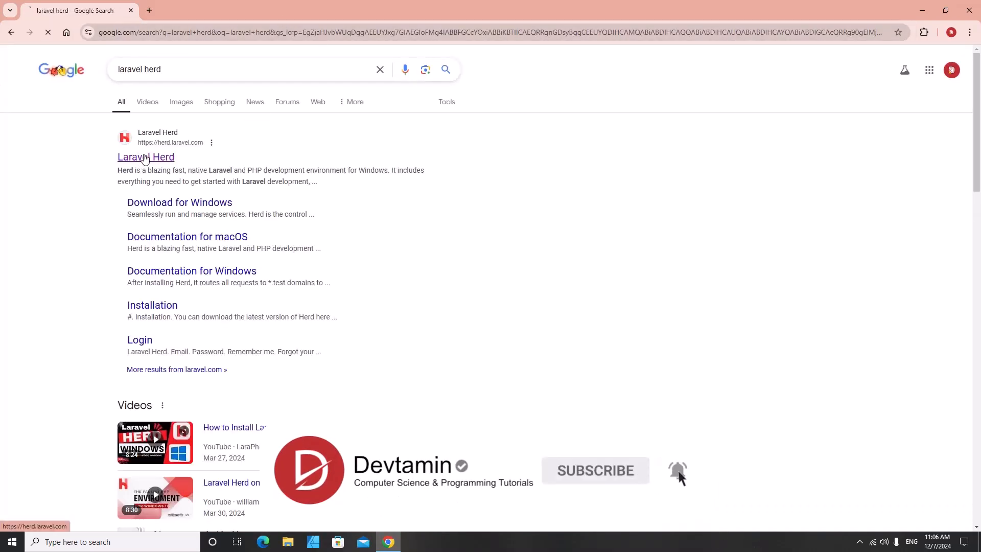
click(145, 159)
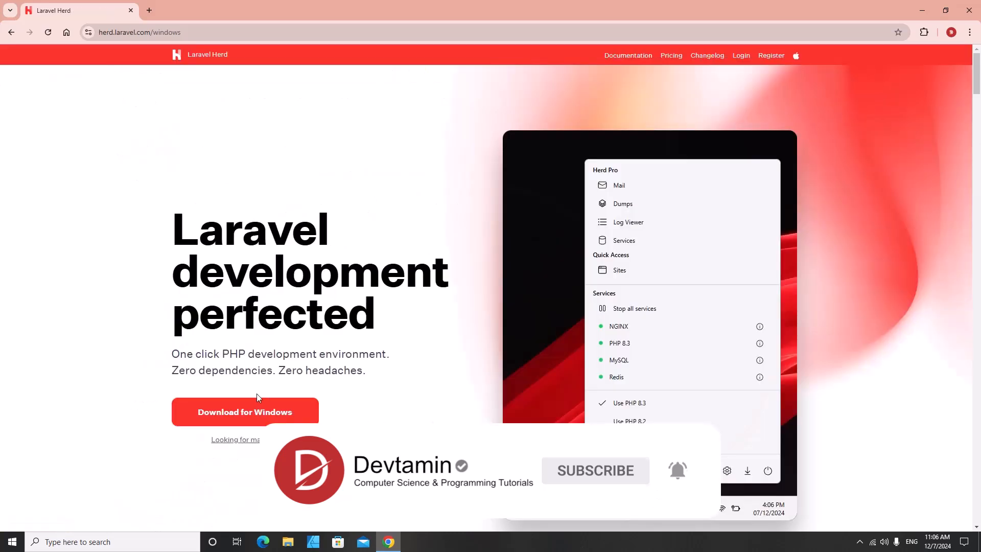
scroll(378, 276, down, 1)
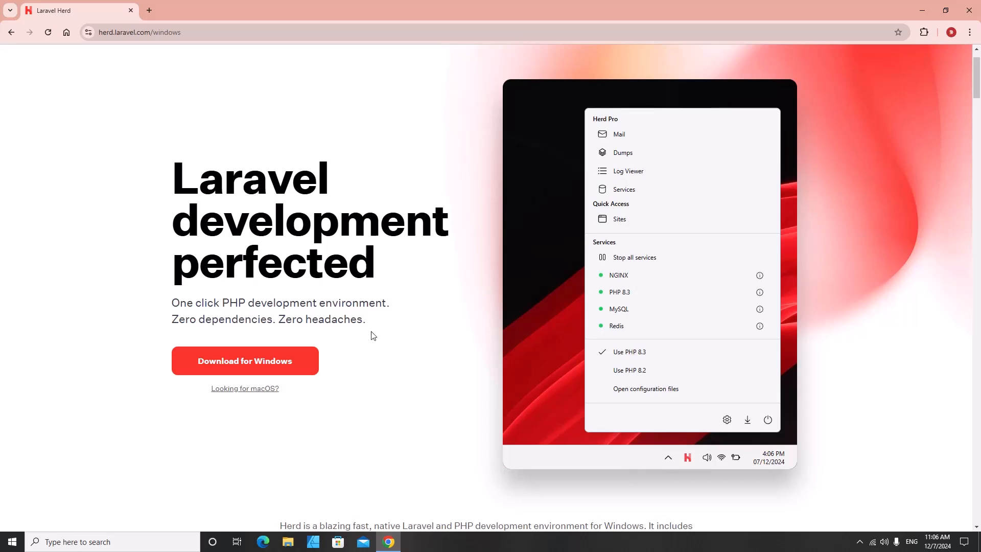
click(245, 366)
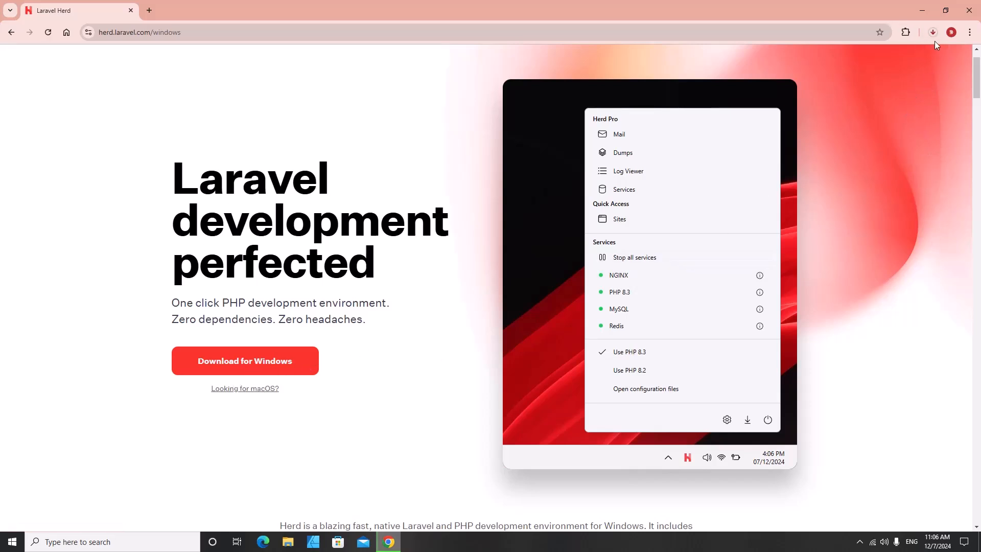
click(933, 32)
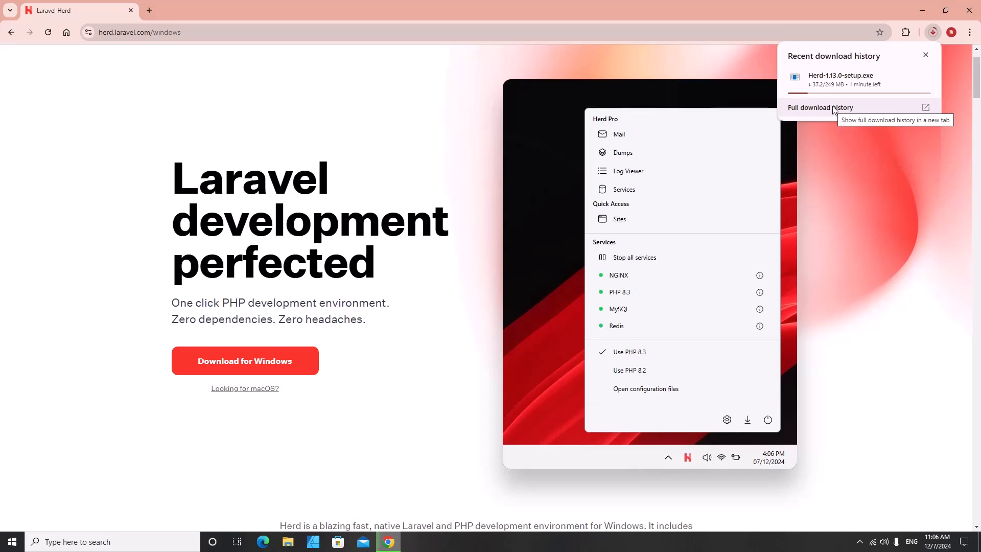
scroll(496, 271, up, 1)
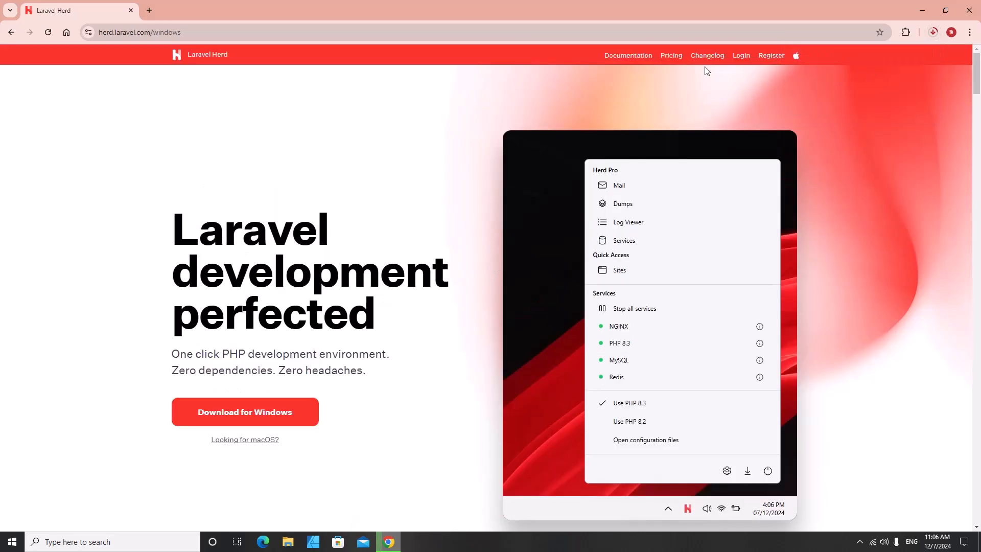
click(674, 59)
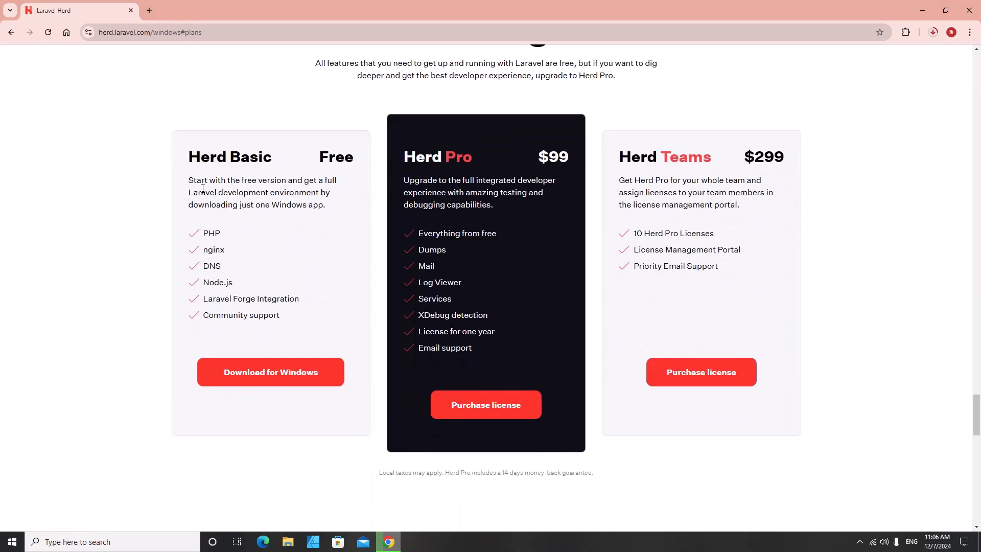
drag(228, 157, 299, 247)
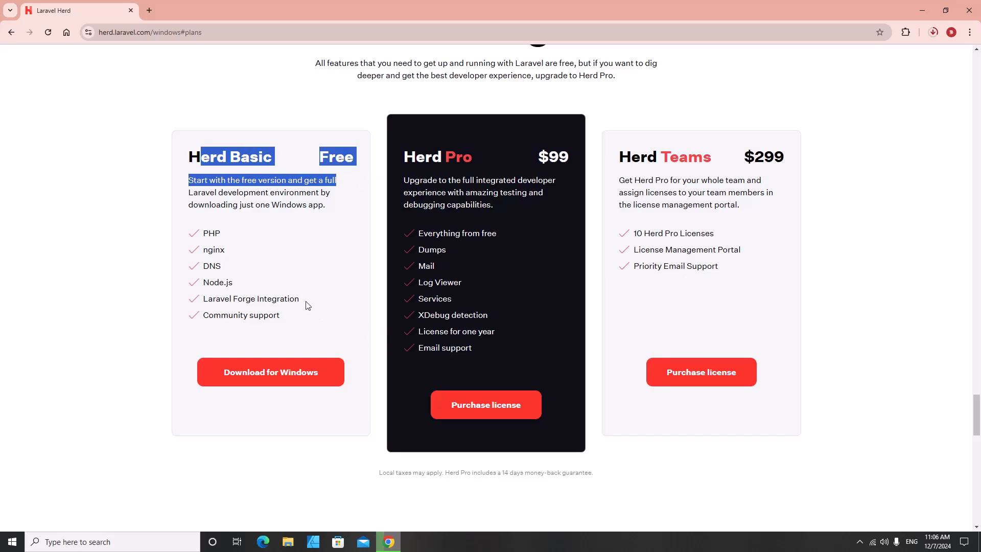
drag(289, 299, 149, 221)
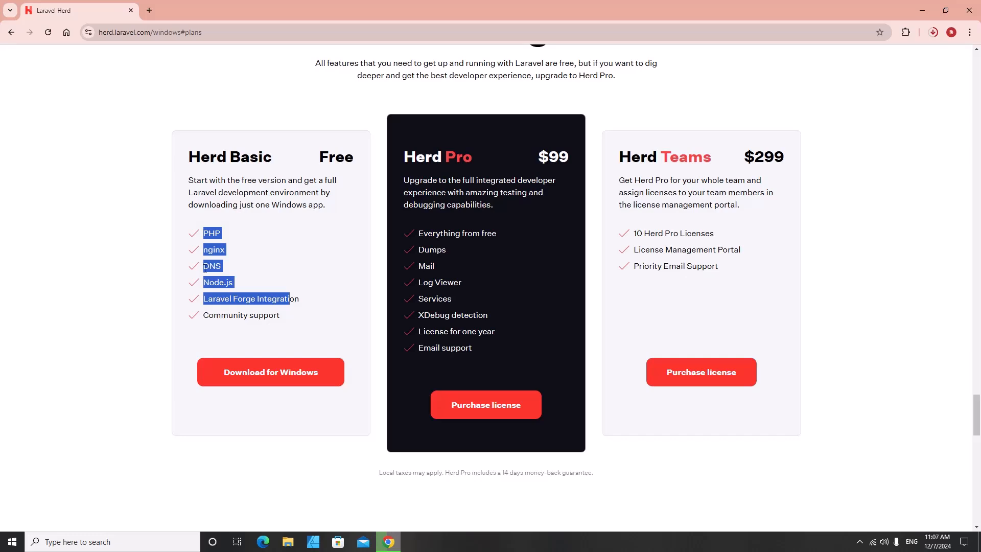
scroll(205, 268, up, 3)
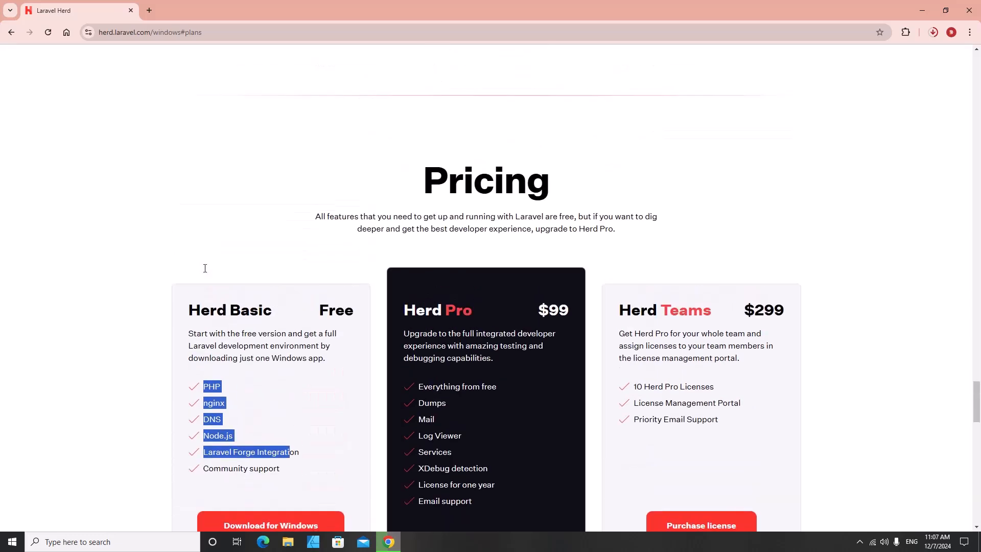
scroll(205, 268, down, 2)
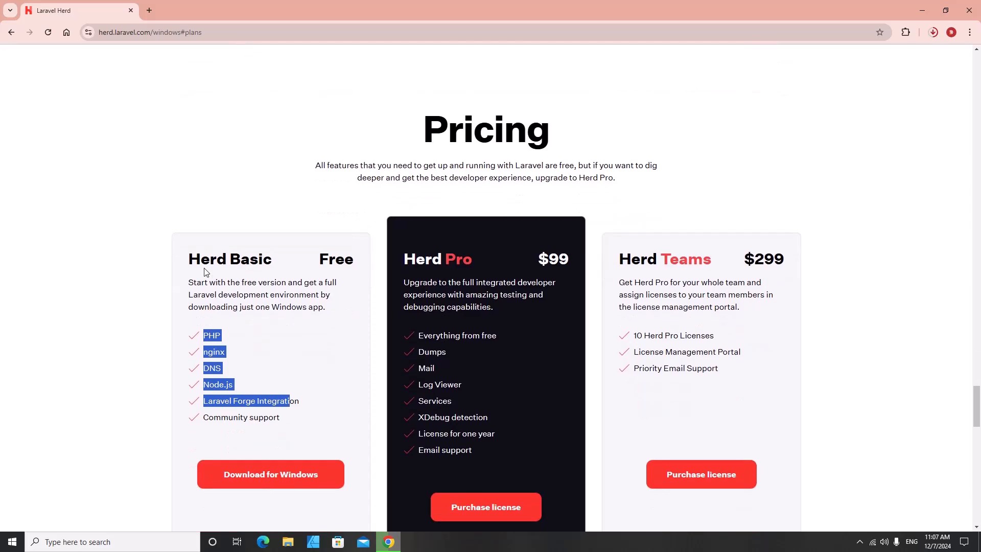
scroll(205, 271, down, 2)
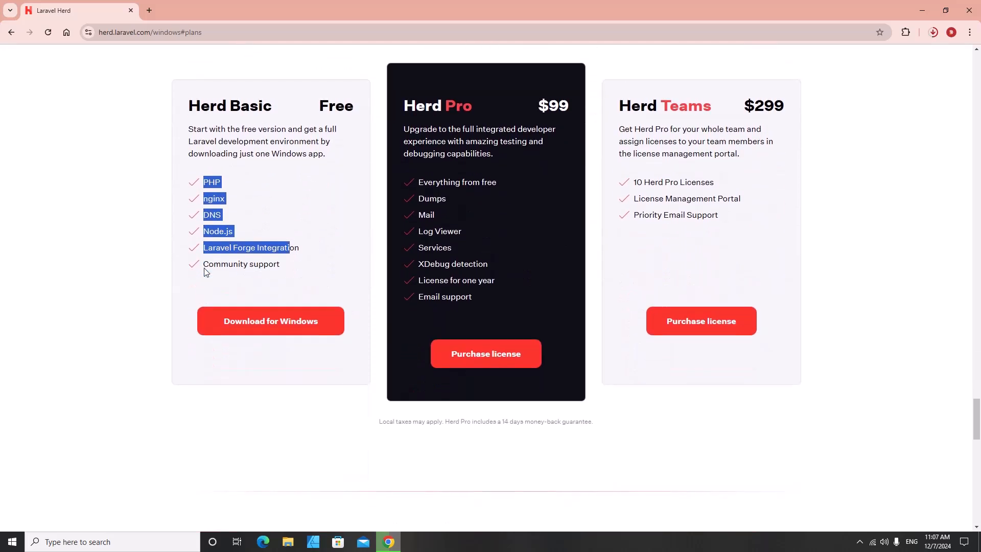
scroll(334, 285, up, 20)
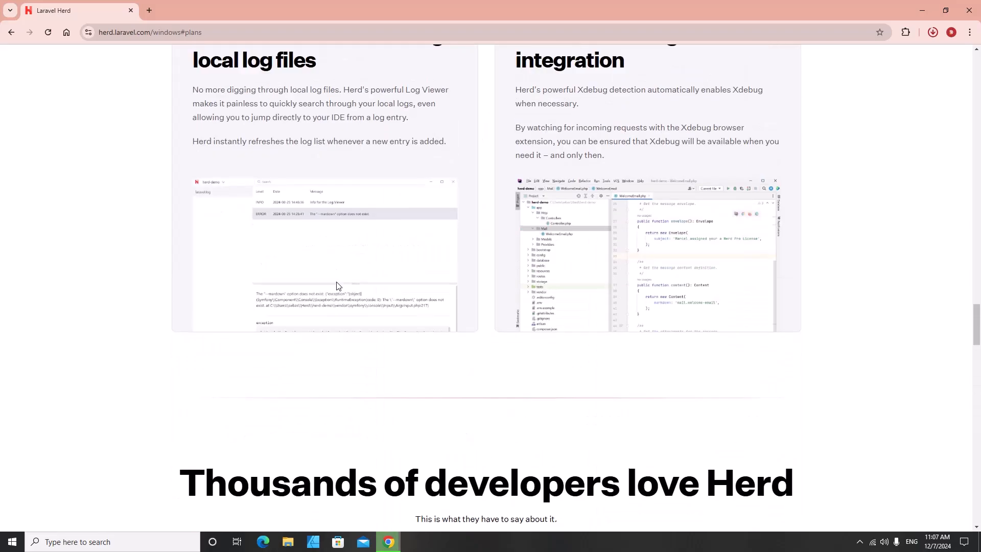
scroll(336, 285, up, 15)
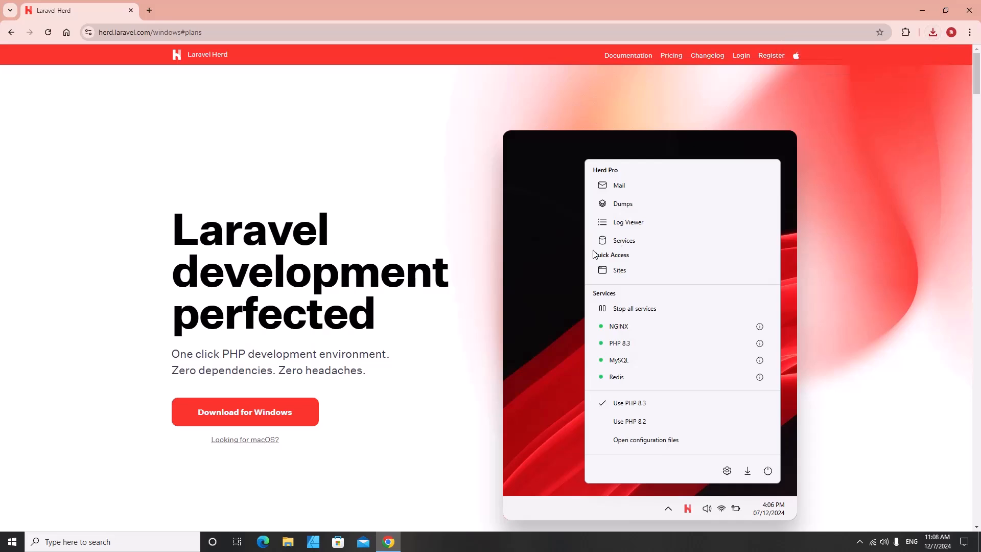
- Run Herd-1.13.0-setup from the Downloads folder and finish the Herd installation
click(928, 31)
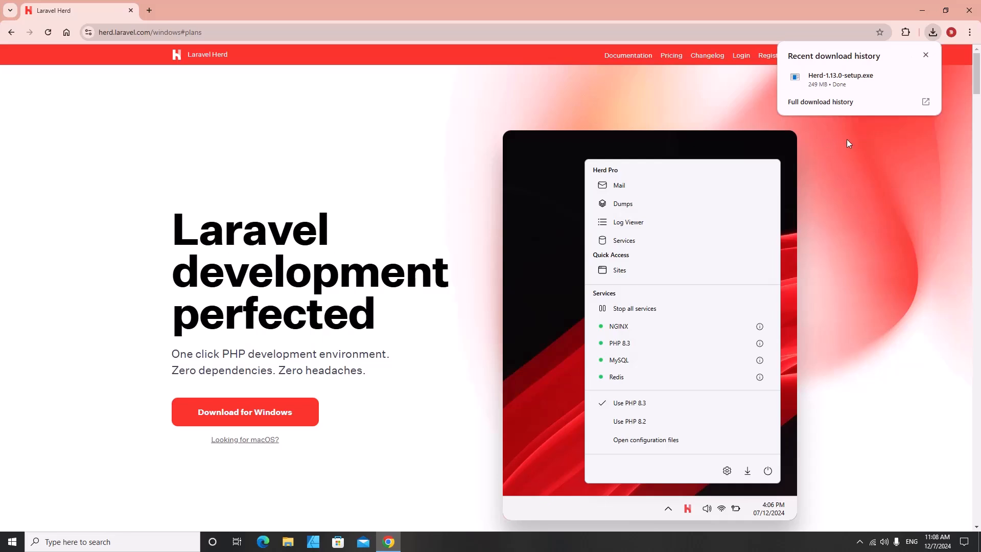
click(906, 78)
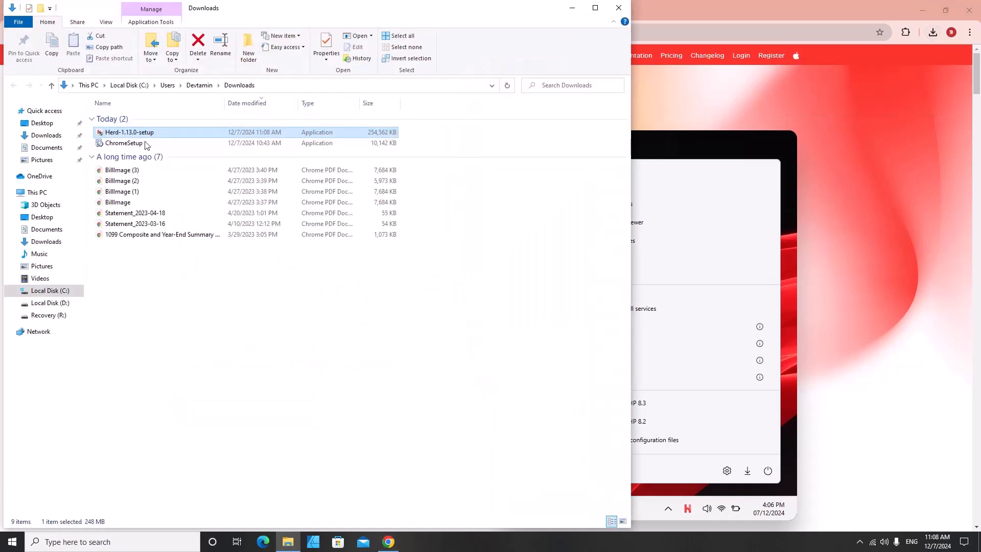
double_click(126, 134)
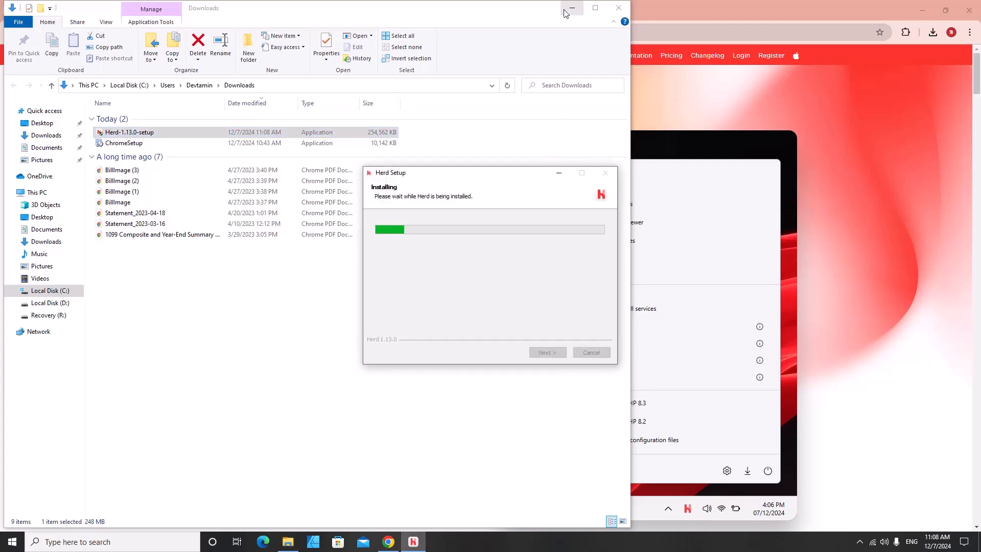
click(565, 10)
click(921, 10)
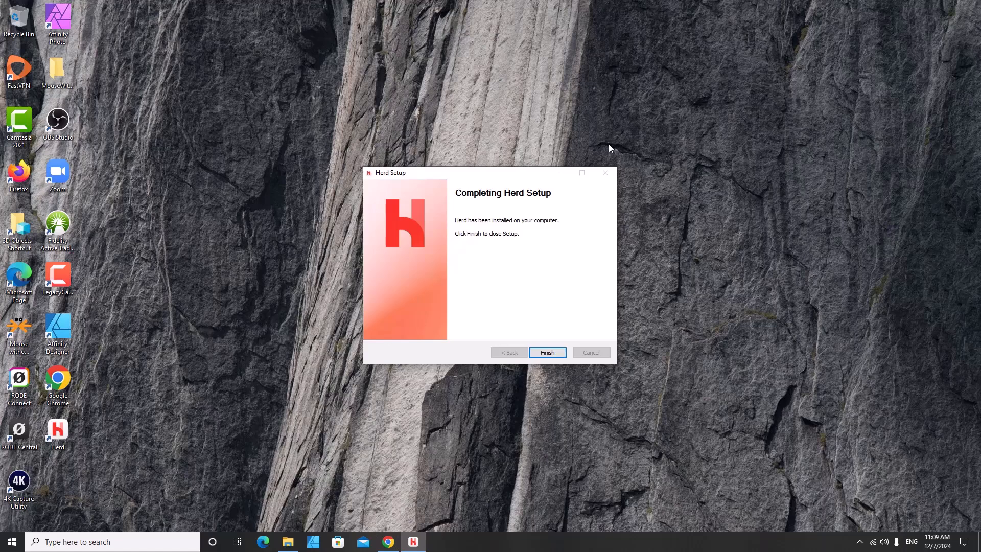
click(548, 352)
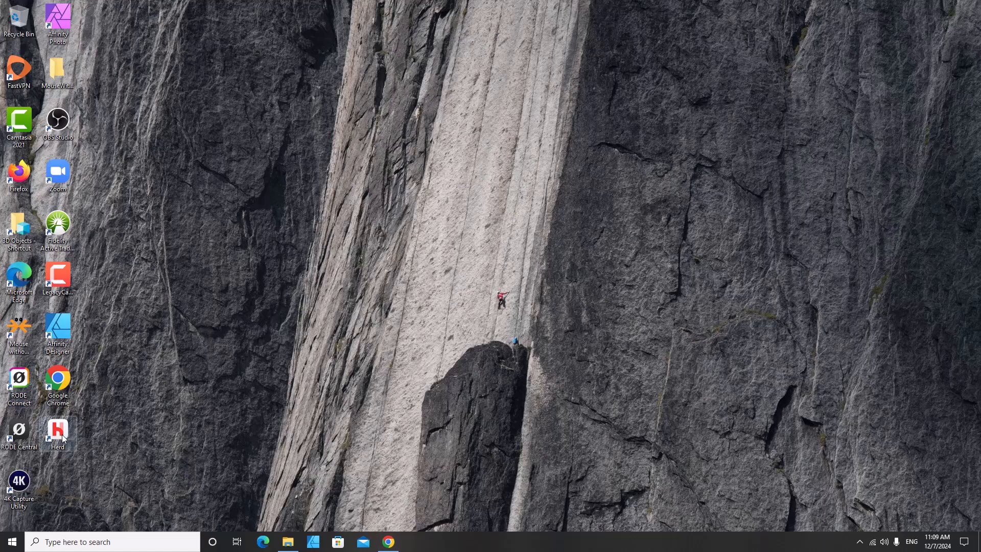
- Launch Herd from Windows search and review its General settings, cancelling an added path
click(115, 541)
text(herd)
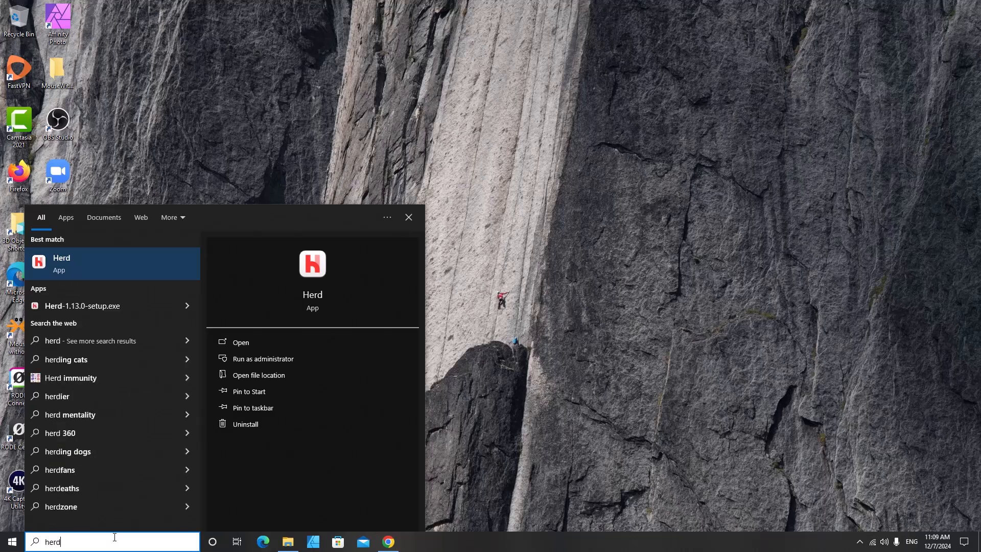
key(Return)
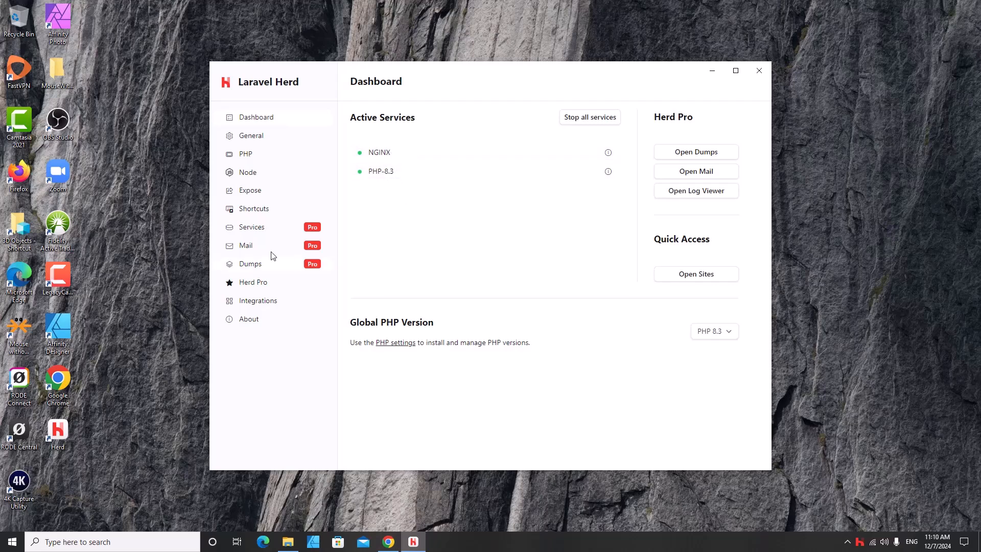
click(253, 138)
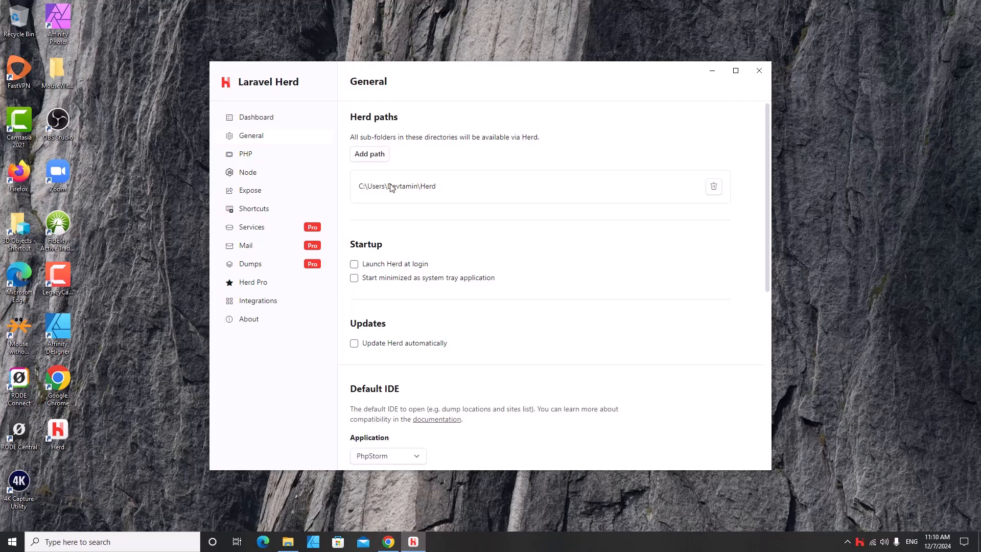
click(369, 154)
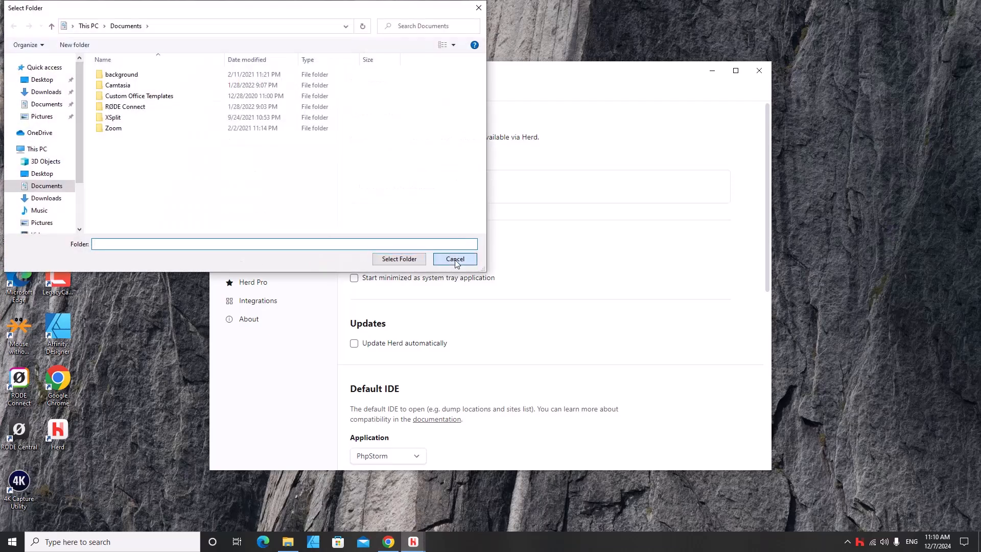
click(455, 258)
scroll(429, 250, down, 3)
scroll(434, 257, up, 2)
scroll(436, 256, down, 4)
scroll(427, 243, up, 4)
- Review the installed PHP 8.3.14 and Node 23.3.0 versions in Herd's settings
click(254, 156)
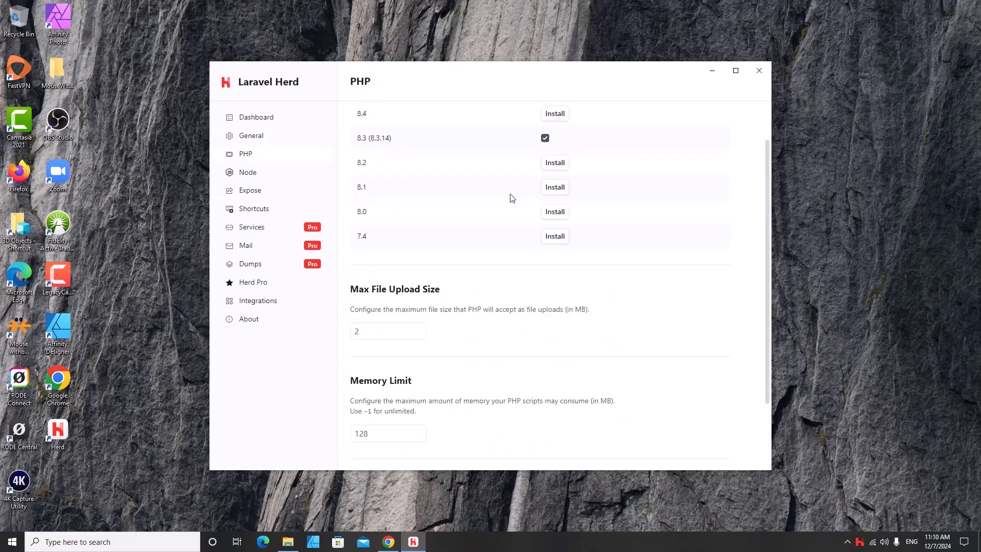
scroll(562, 158, up, 1)
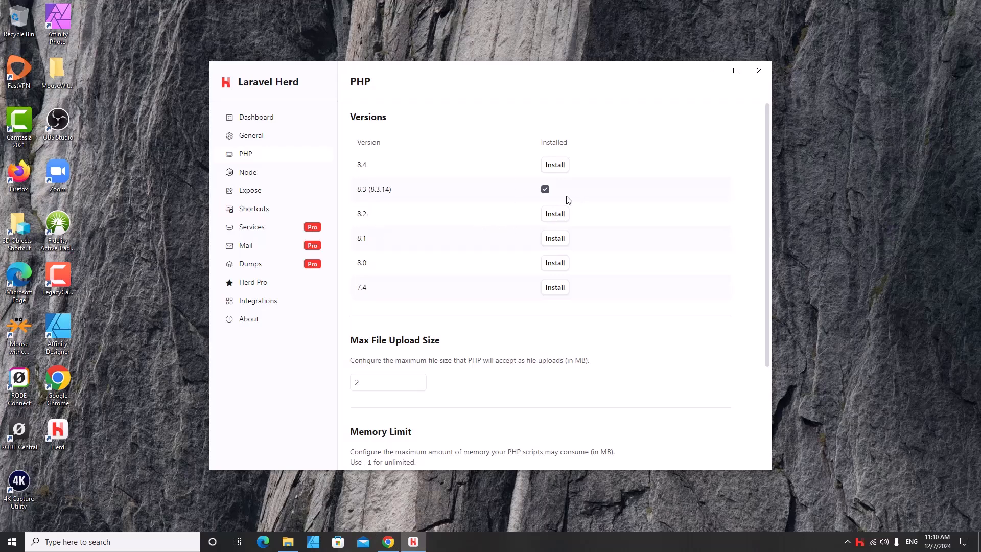
scroll(575, 185, down, 3)
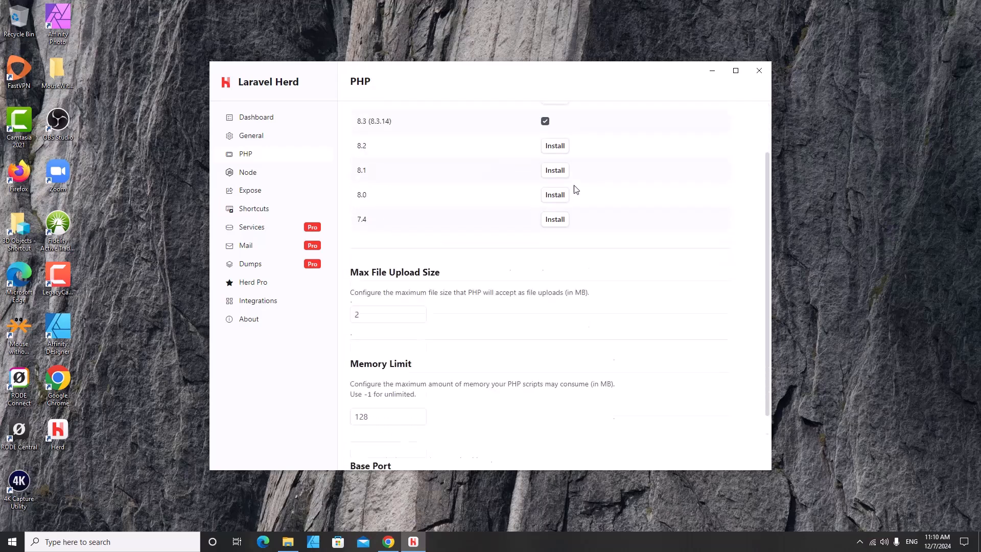
scroll(581, 184, up, 3)
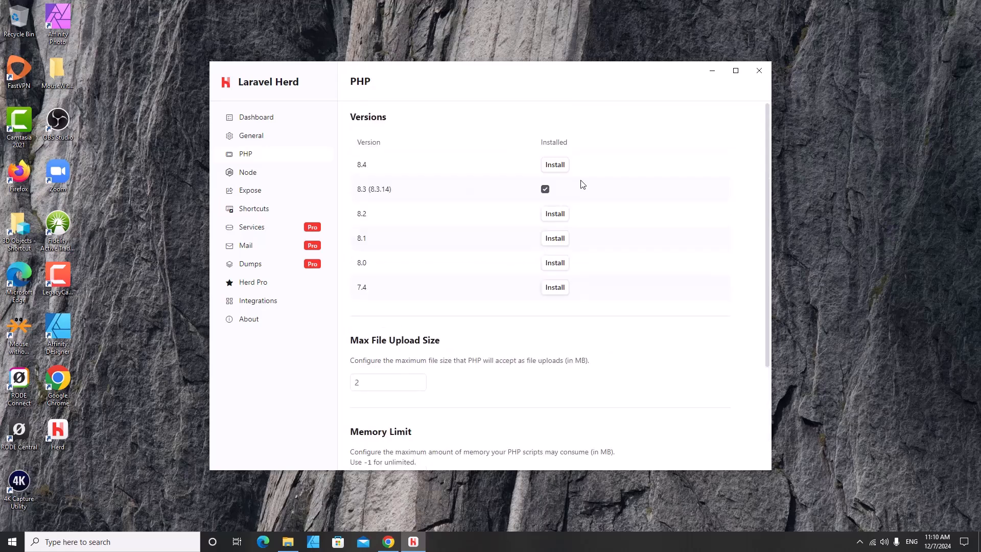
click(251, 173)
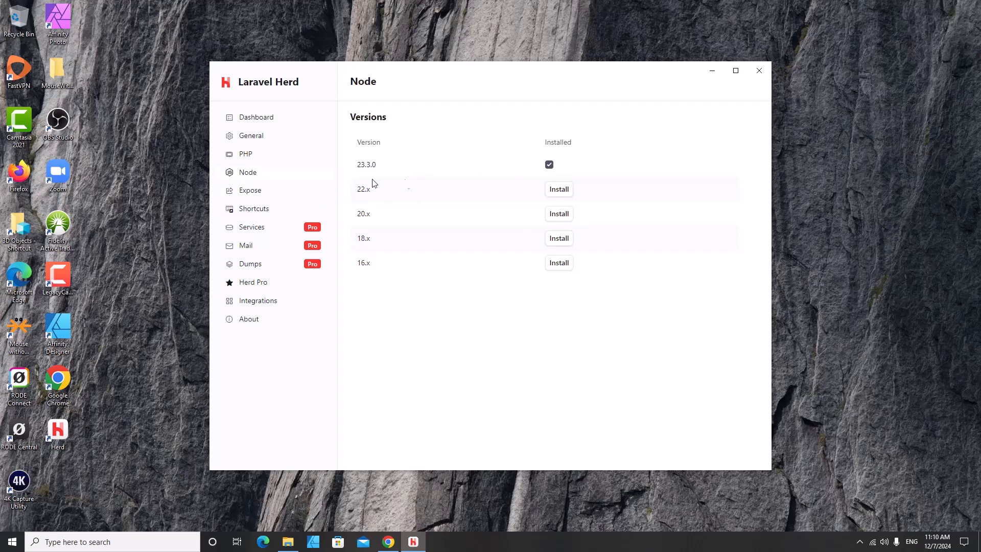
click(268, 194)
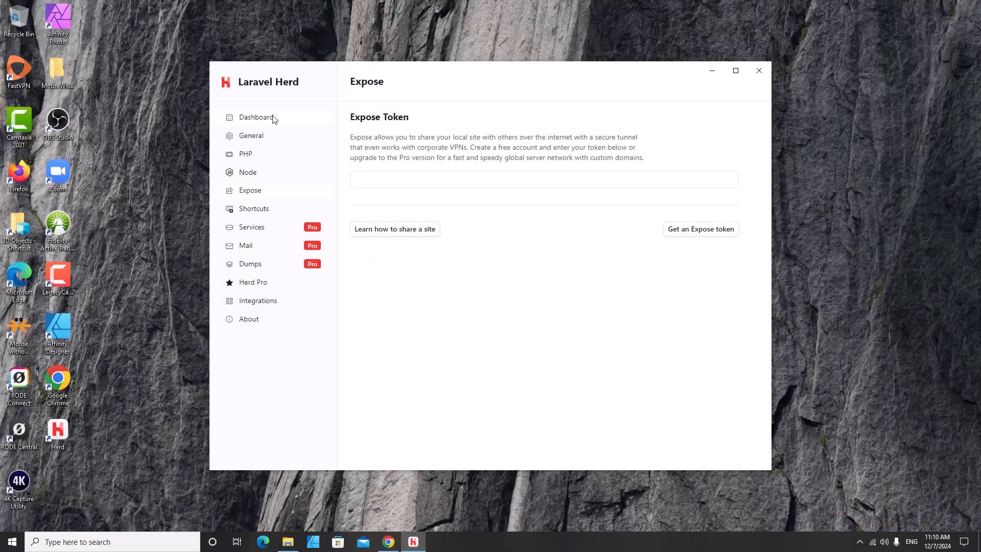
- From the Herd dashboard's sites list, add a site as a New Laravel project
click(275, 119)
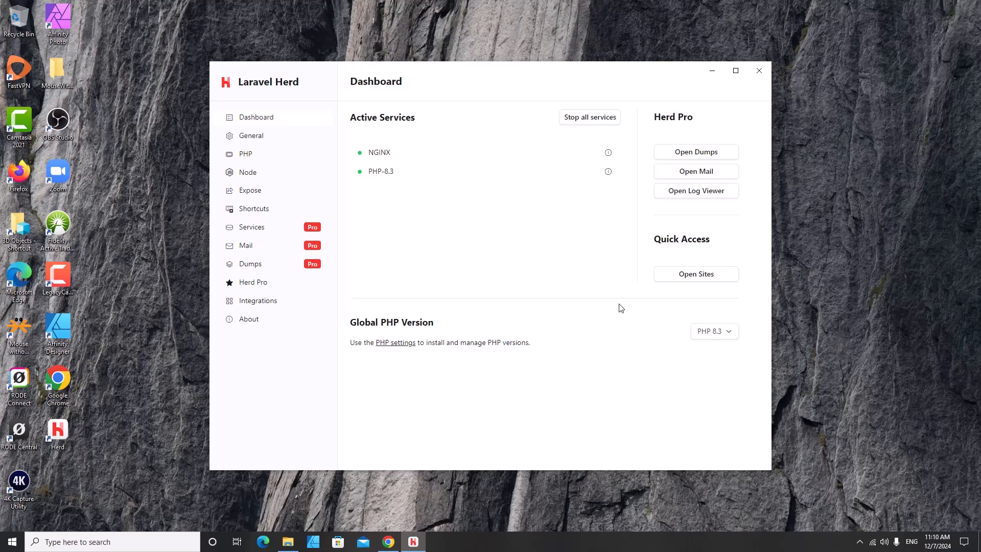
click(693, 278)
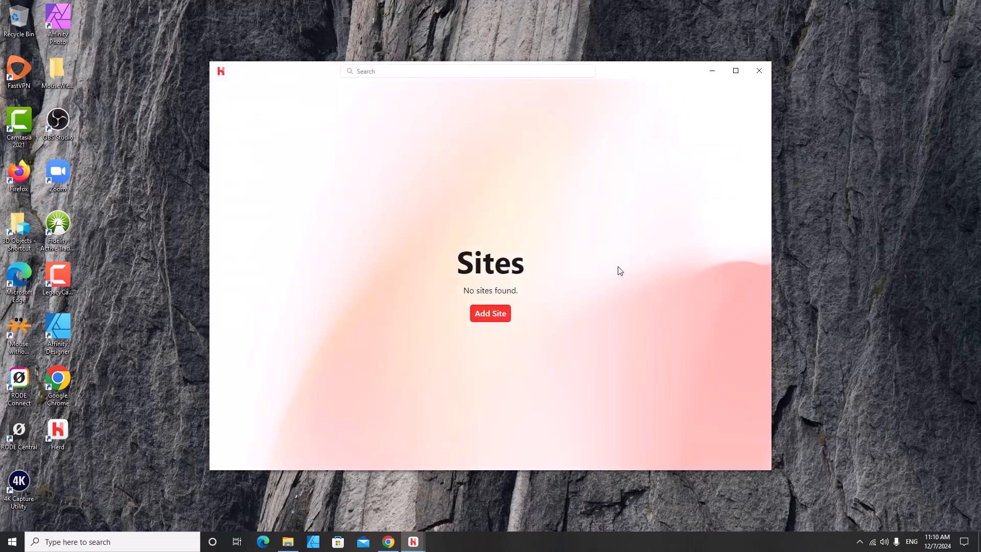
click(486, 314)
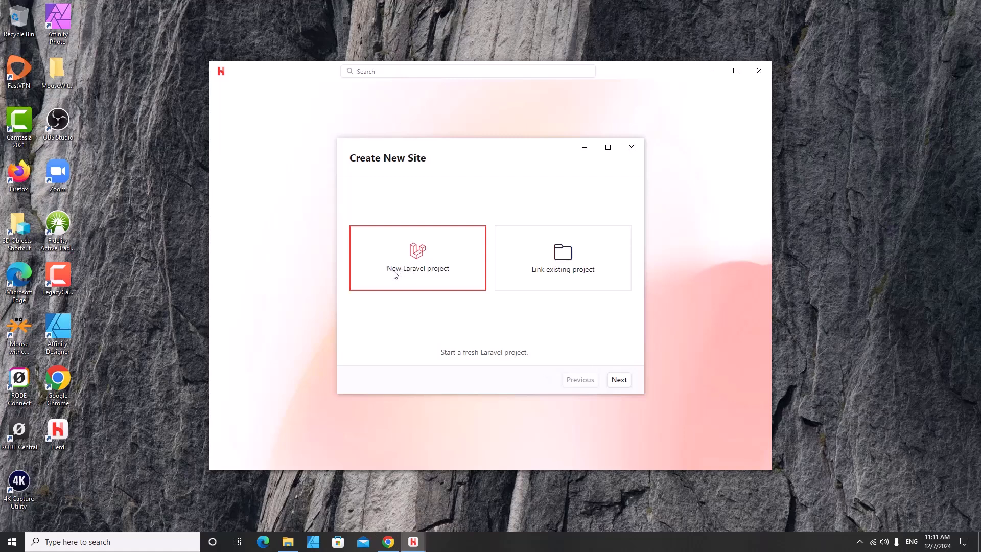
click(618, 382)
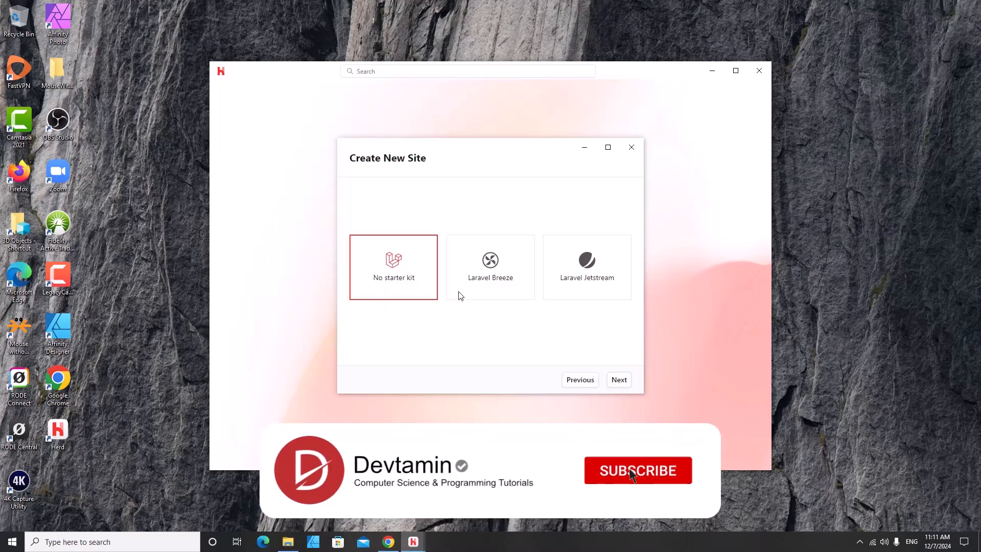
- Create project 'sample-app' with no starter kit, Pest testing and the default Herd target location
click(619, 380)
click(480, 239)
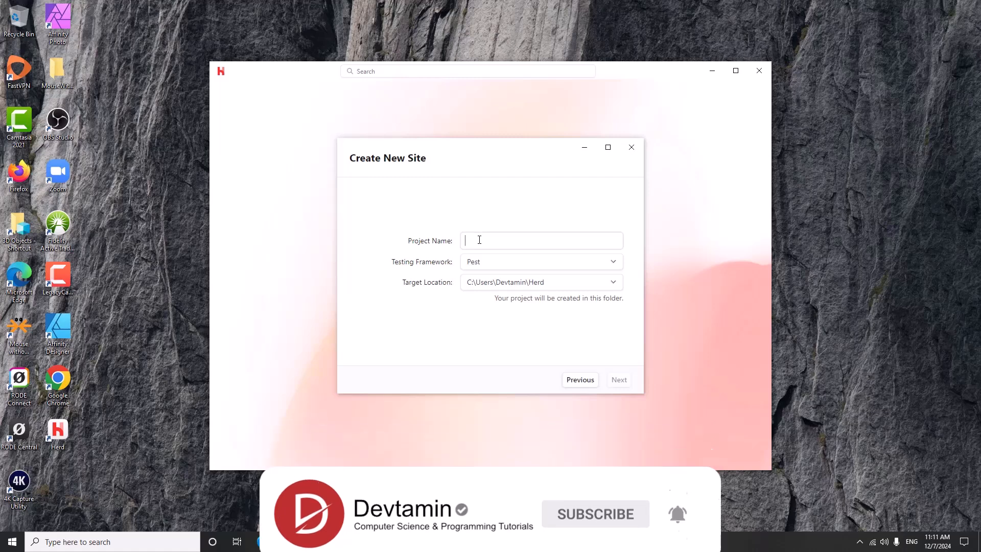
text(sample-app)
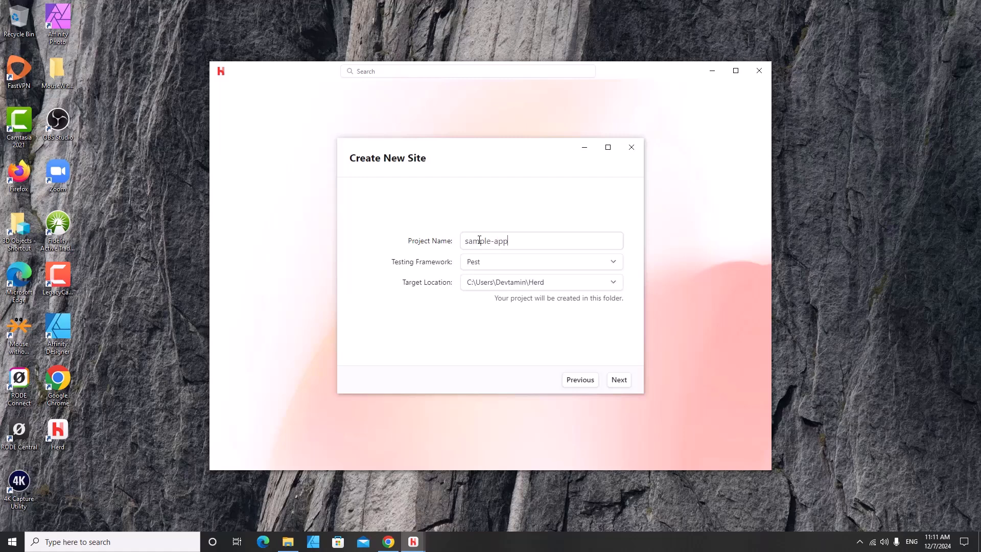
click(492, 262)
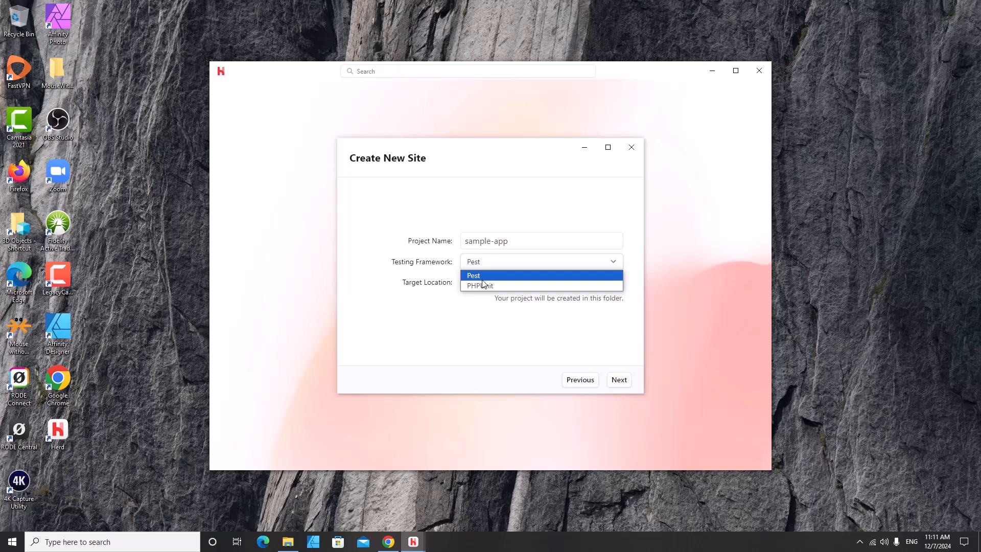
click(422, 321)
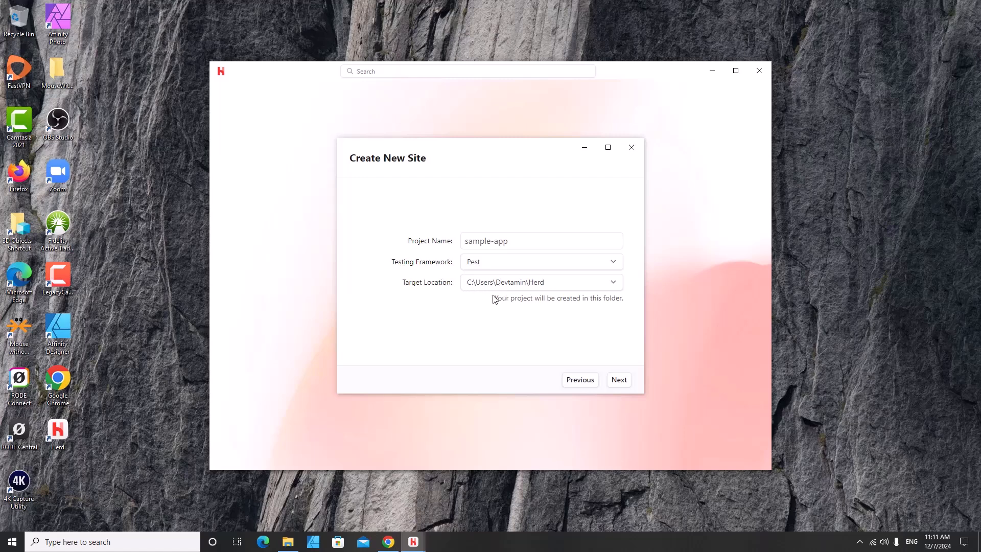
click(554, 282)
click(554, 282)
click(629, 383)
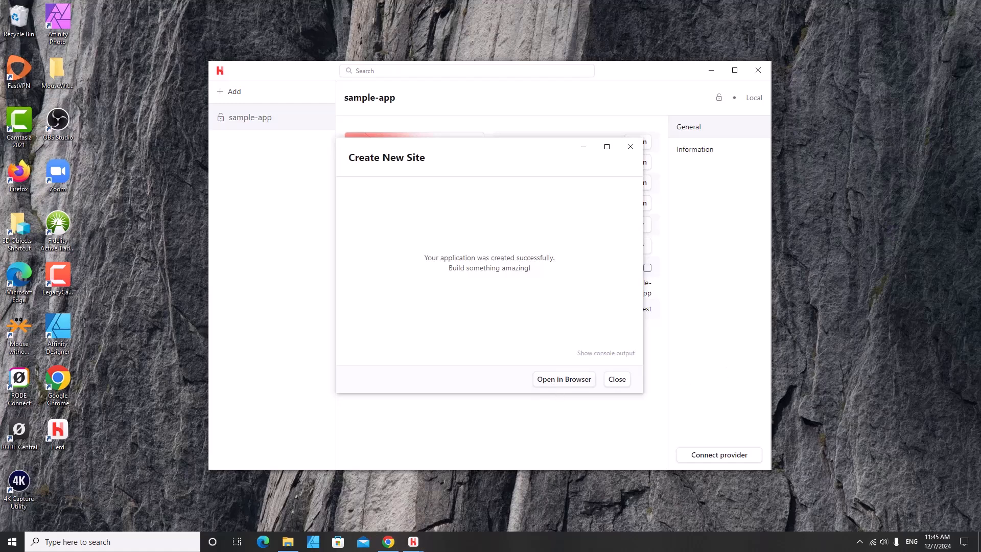
- Open sample-app.test in Firefox showing the Laravel welcome page, closing the duplicate tab
click(564, 382)
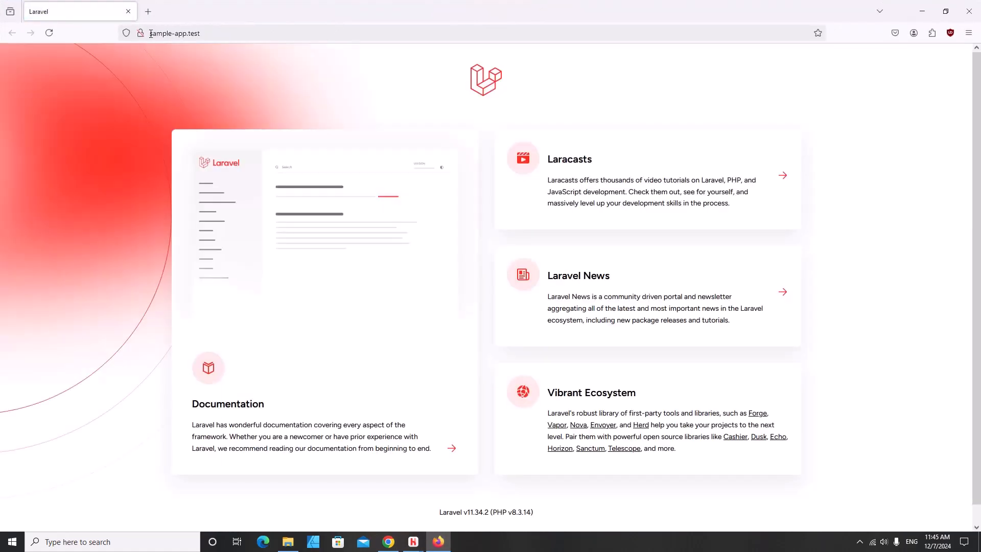
drag(151, 33, 185, 37)
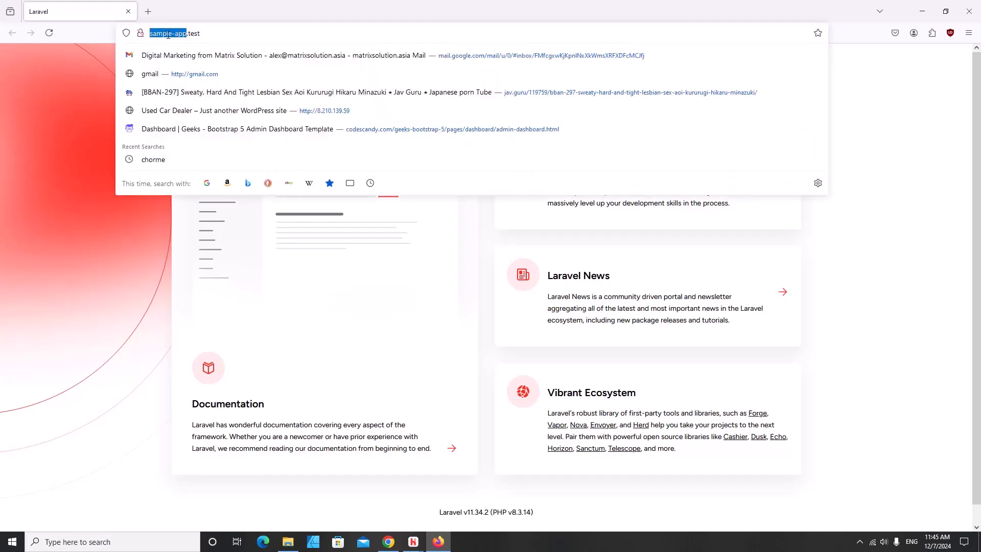
click(208, 35)
double_click(193, 35)
click(923, 12)
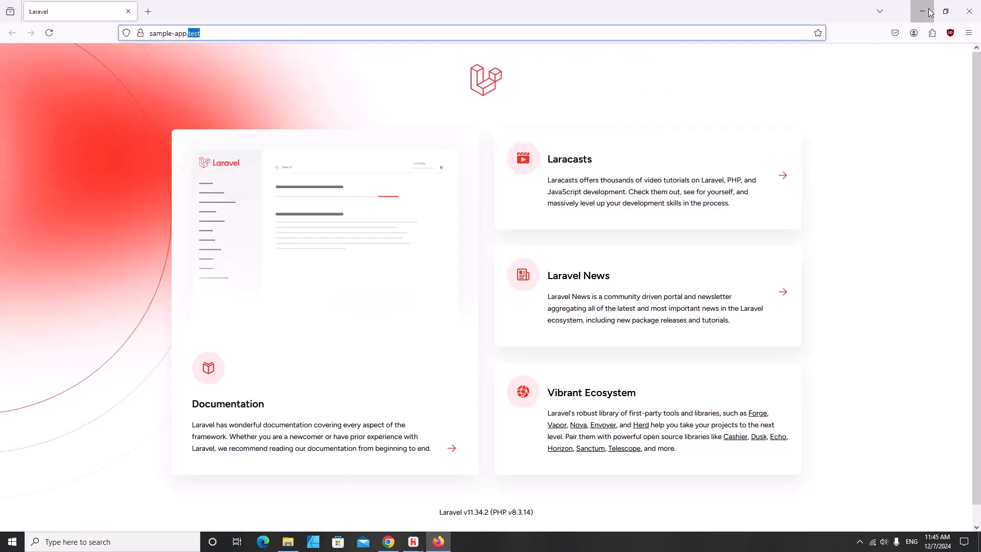
click(619, 380)
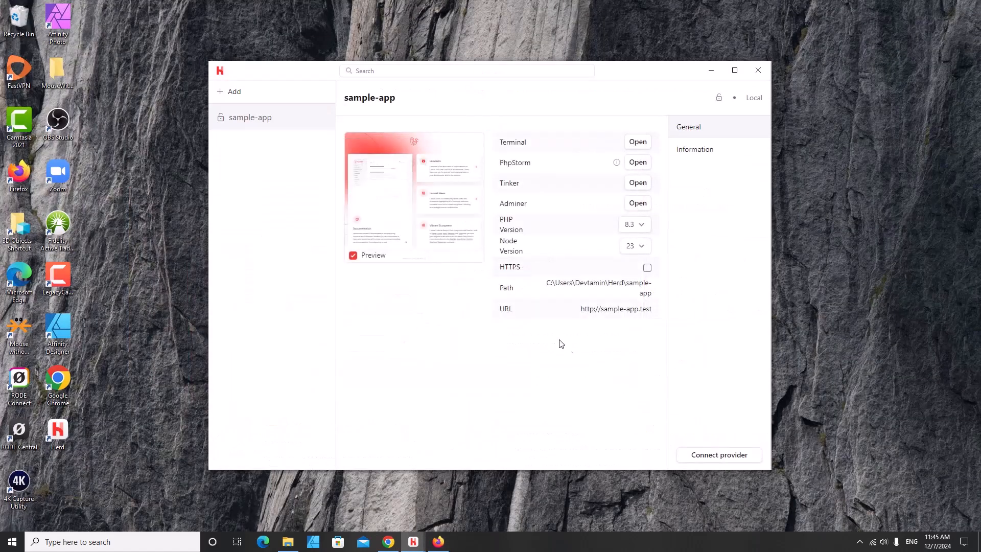
click(601, 311)
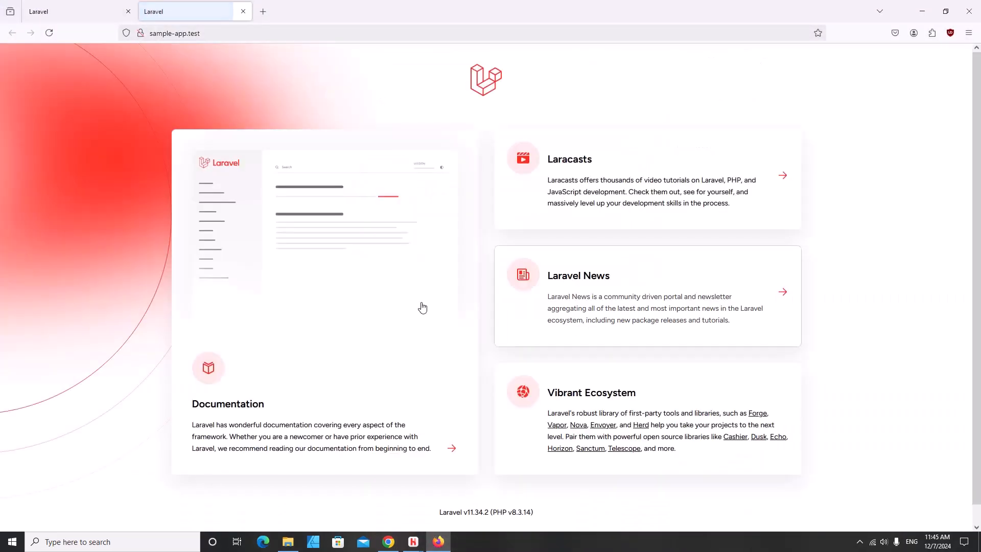
click(128, 11)
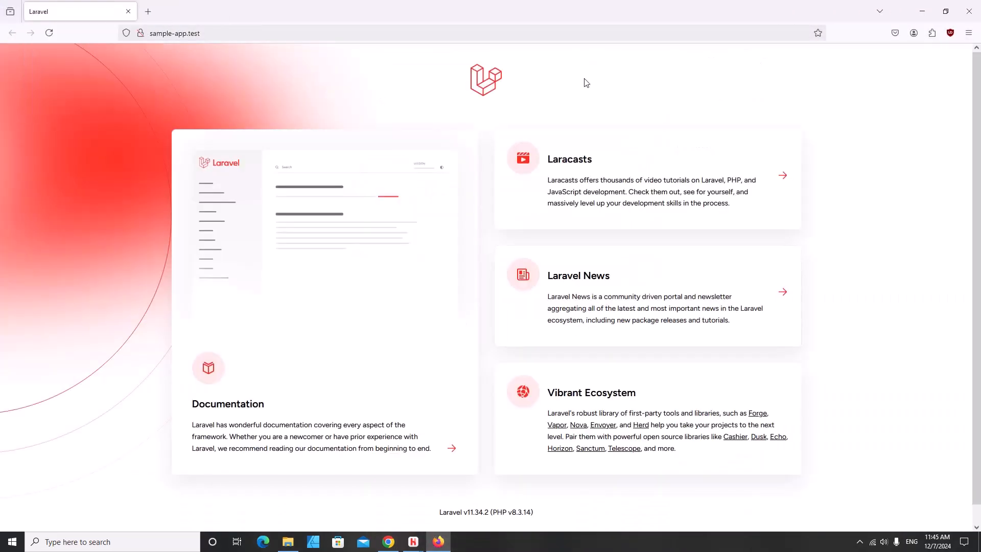
- Open the sample-app folder from Herd's Path and start PowerShell there to run 'code .'
click(922, 10)
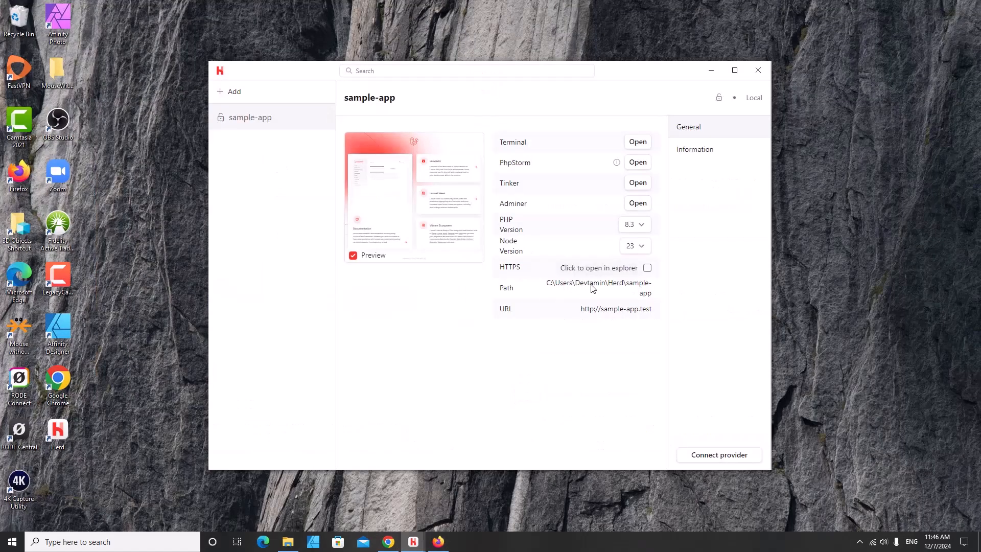
click(594, 289)
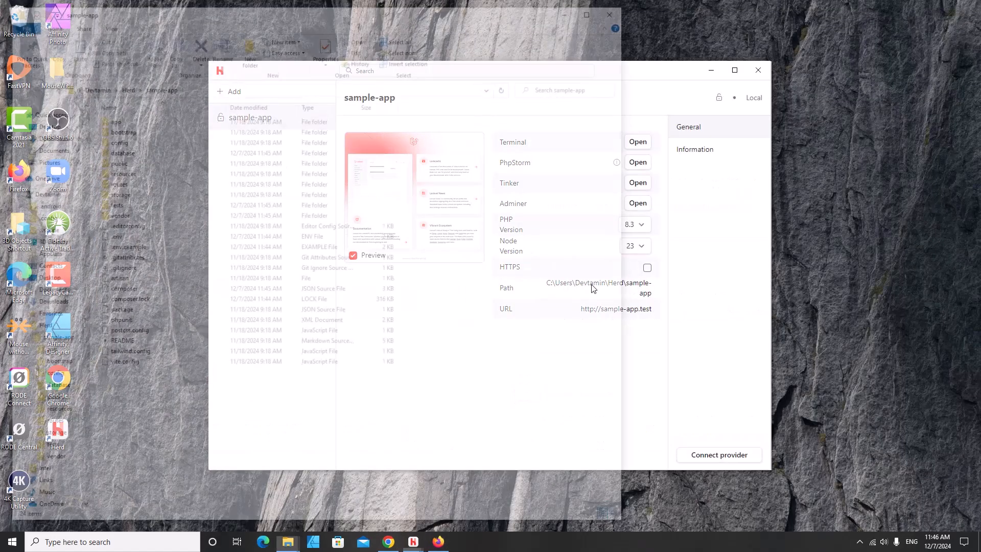
click(189, 88)
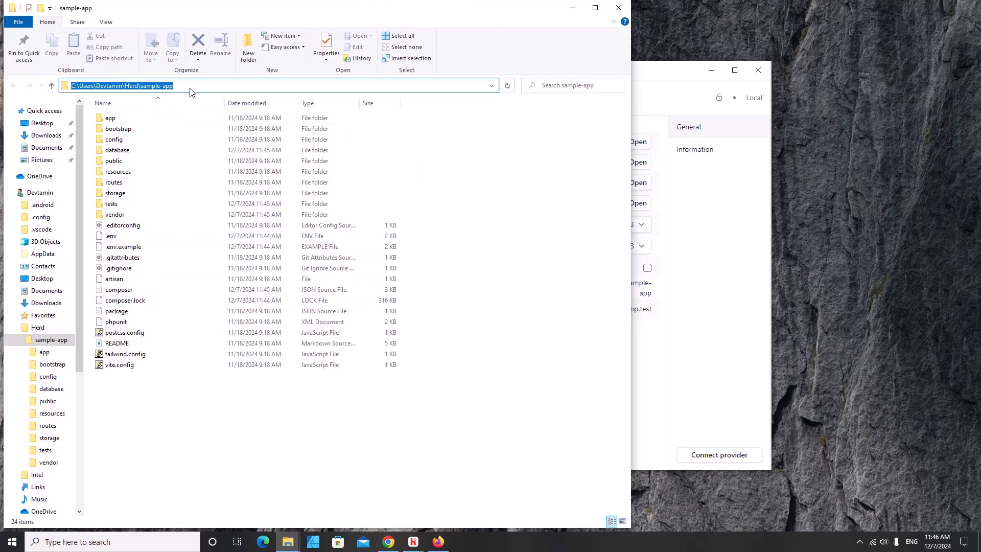
click(237, 434)
shift+right_click(236, 437)
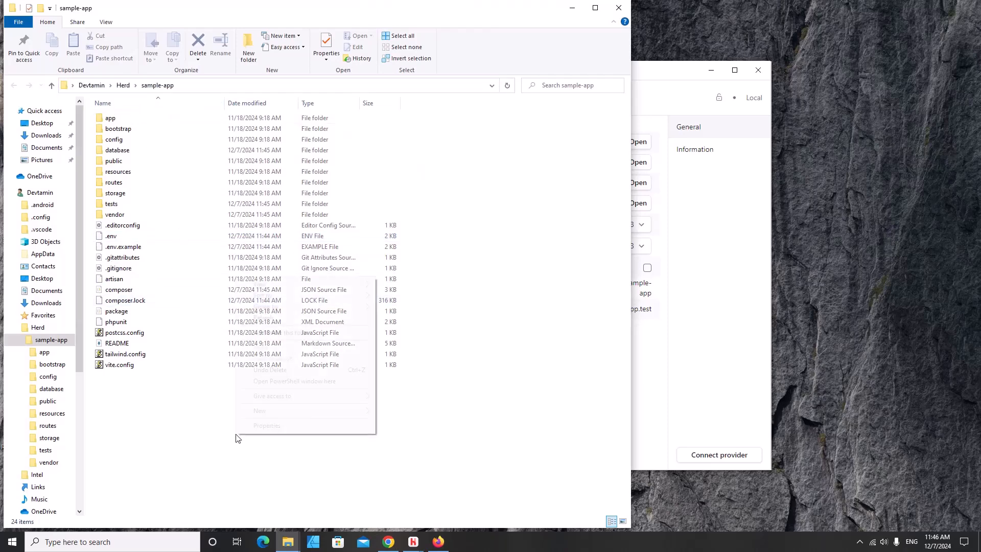
click(360, 381)
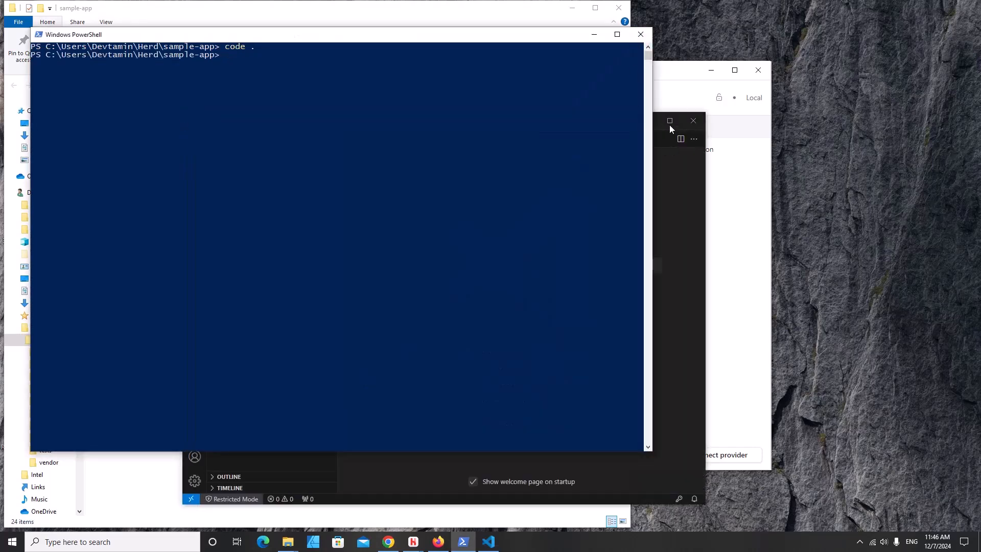
- Trust the sample-app folder's authors in VS Code, then close VS Code
click(642, 34)
click(415, 376)
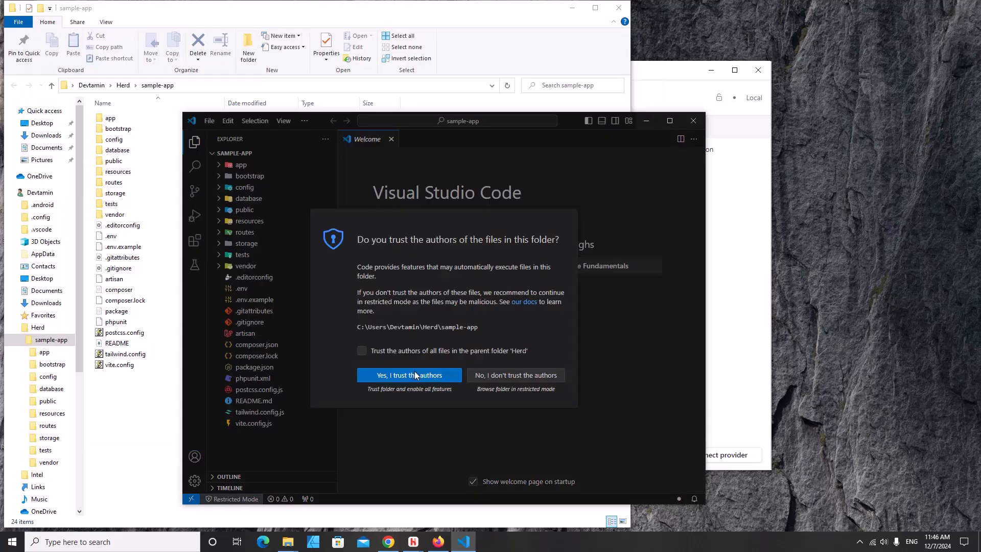
click(670, 121)
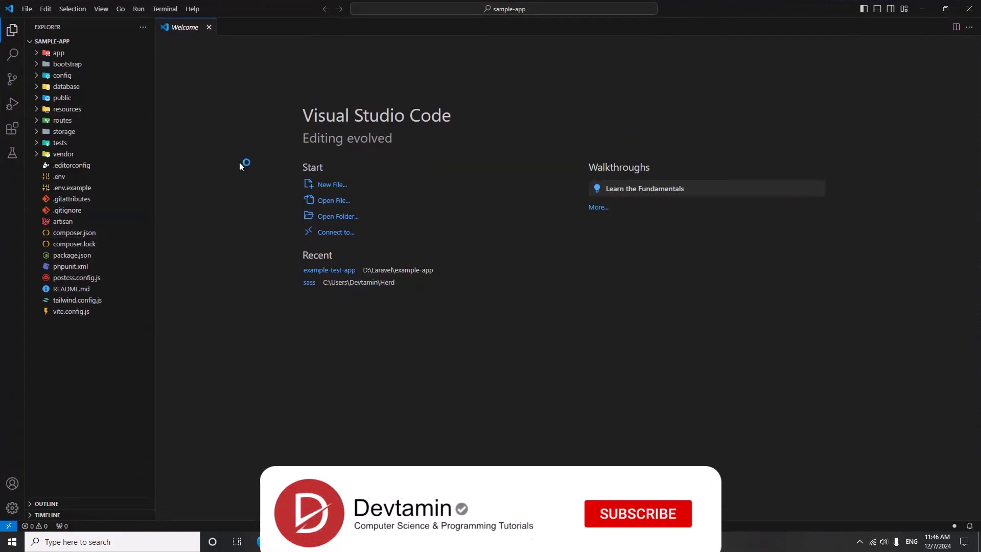
click(913, 10)
click(667, 68)
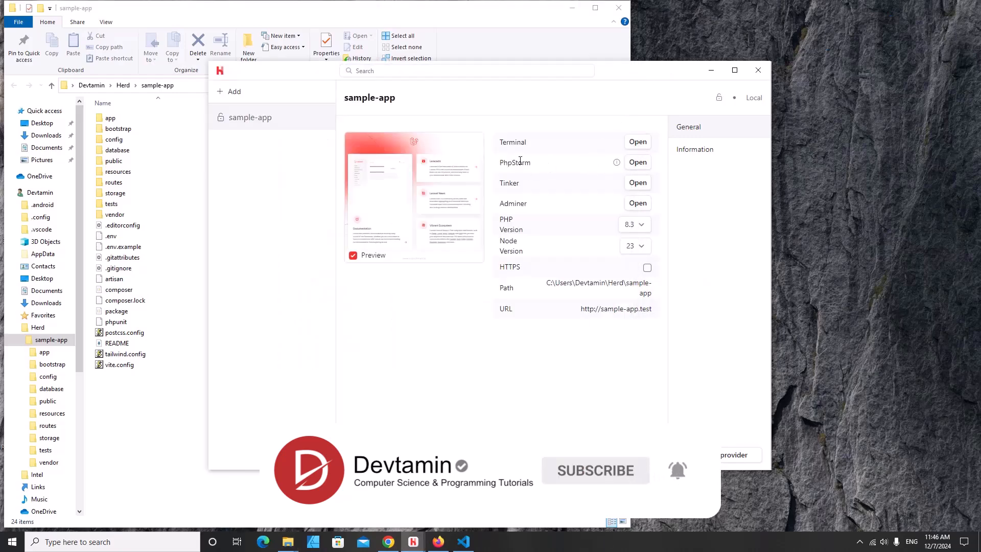
click(639, 145)
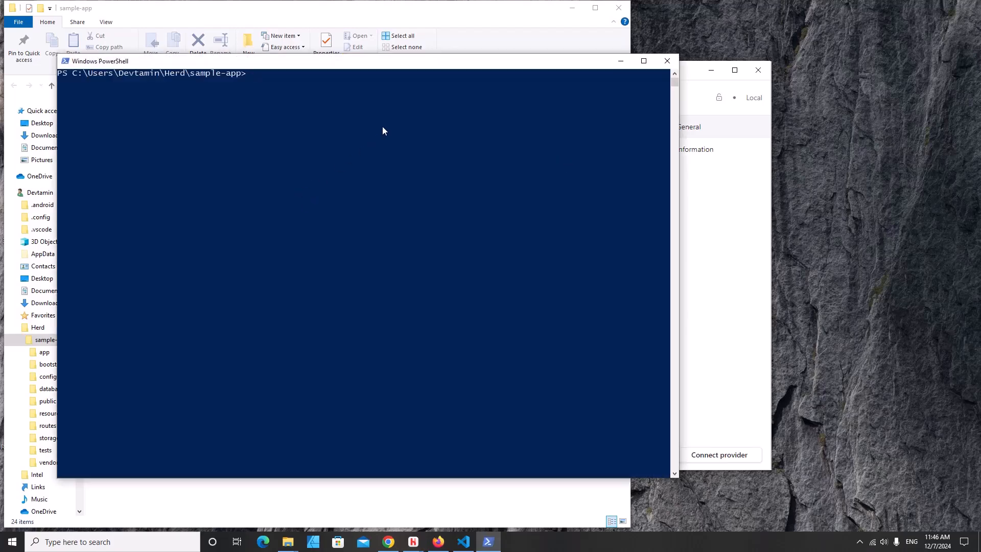
text(cod)
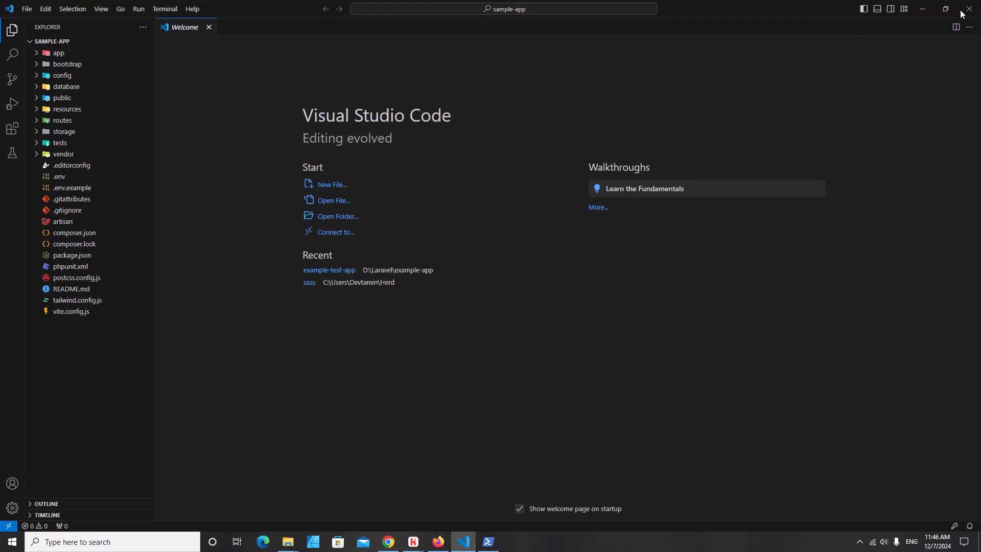
click(969, 8)
- Minimize PowerShell, File Explorer, Herd and Firefox to clear the desktop
click(620, 62)
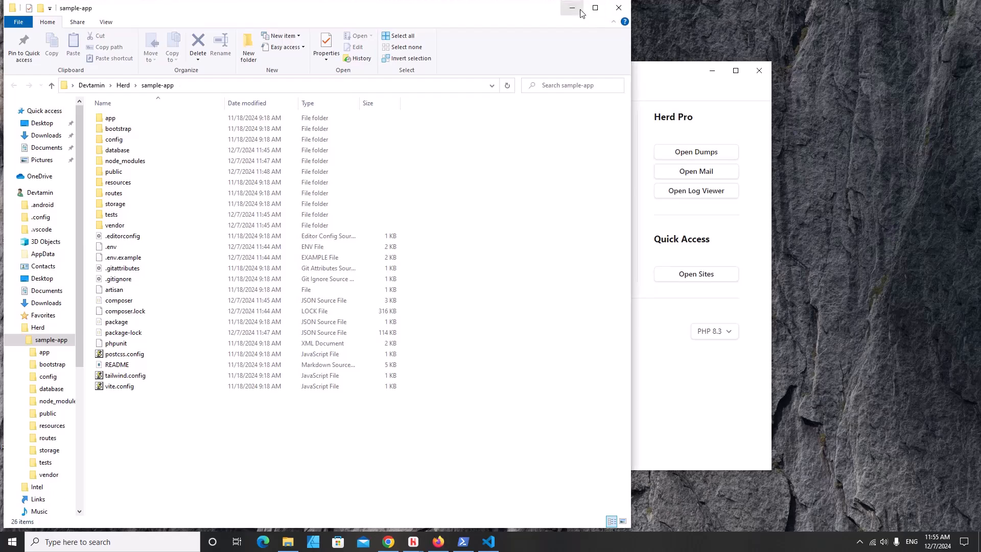
click(579, 7)
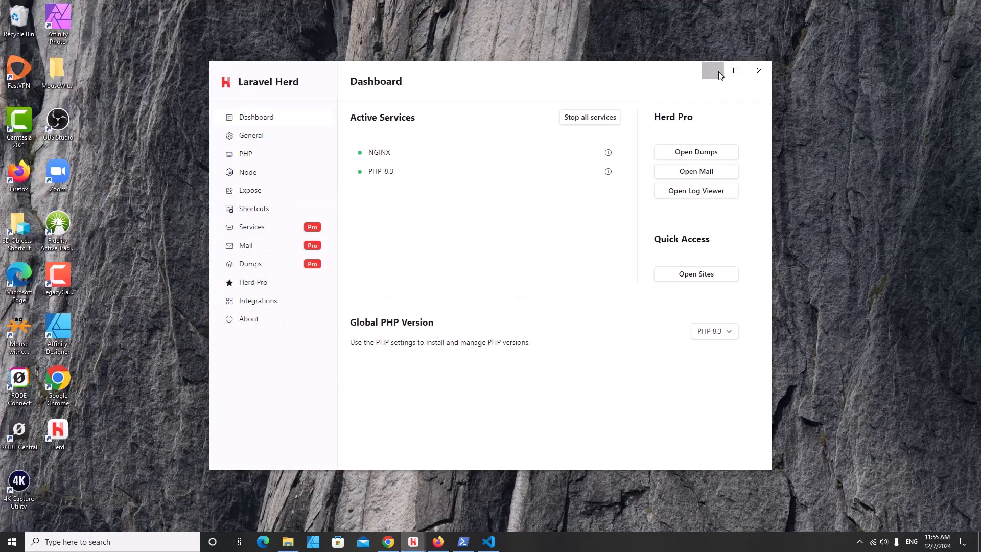
click(712, 70)
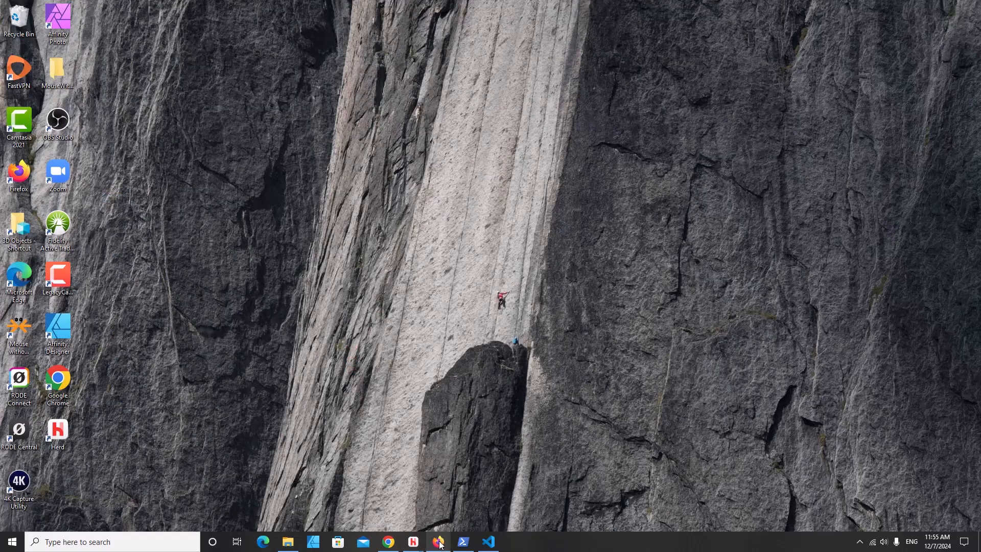
click(442, 540)
click(440, 542)
- Copy 'composer global require laravel/installer' from the Laravel 11.x installation docs, then minimize Chrome
click(388, 542)
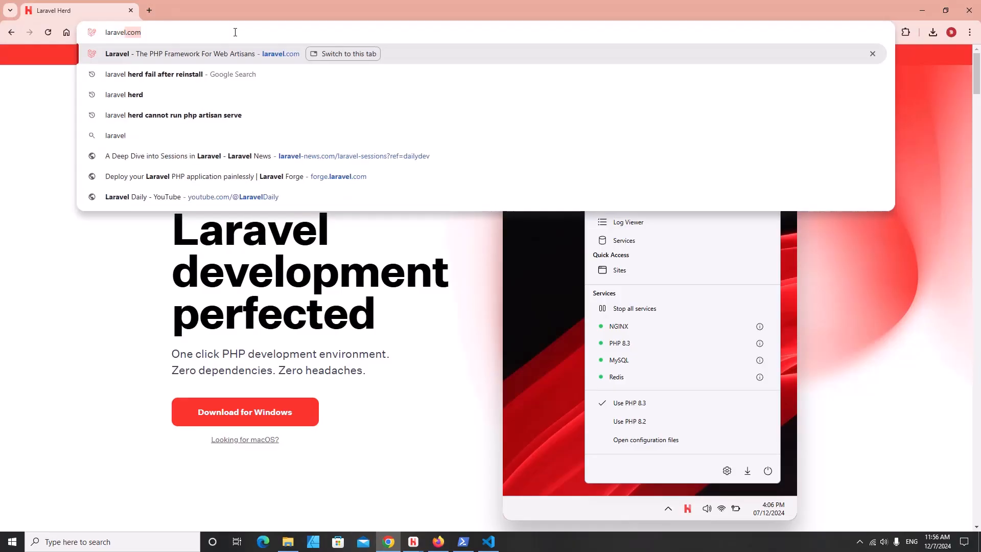
key(Return)
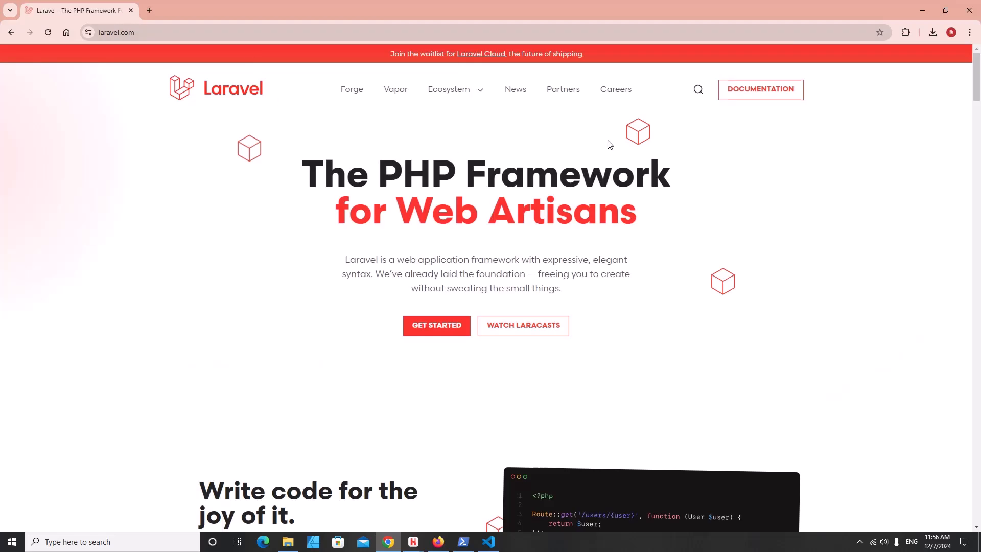
click(768, 98)
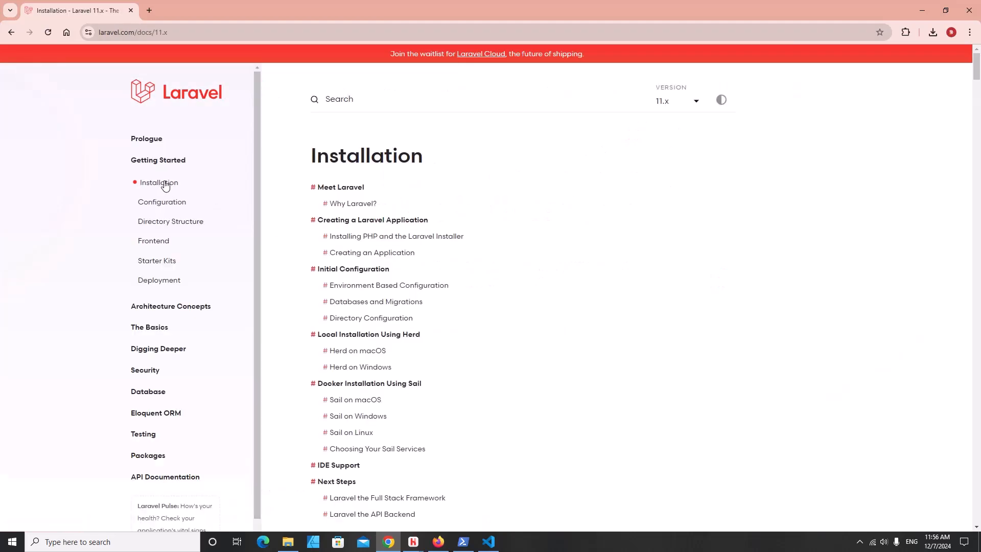
scroll(613, 222, down, 20)
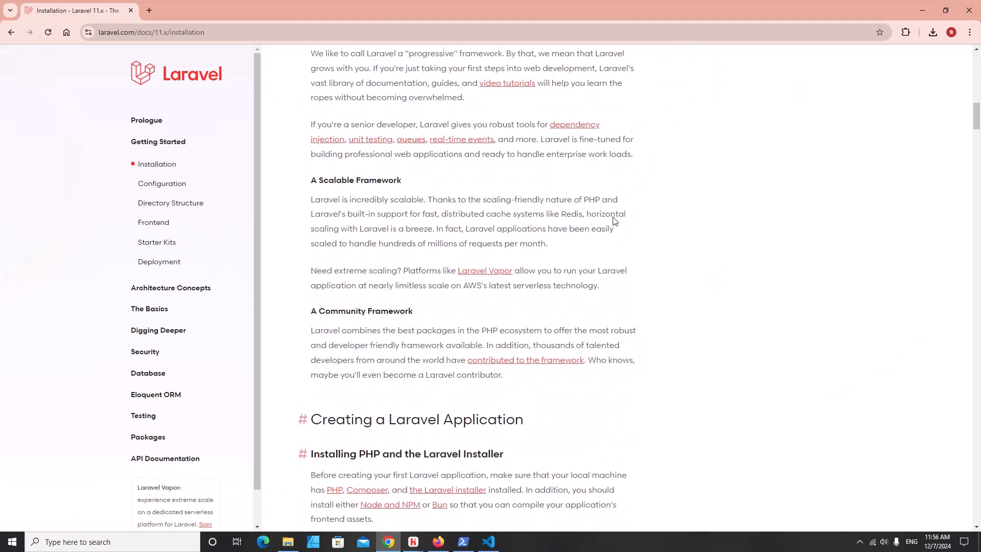
scroll(616, 221, down, 6)
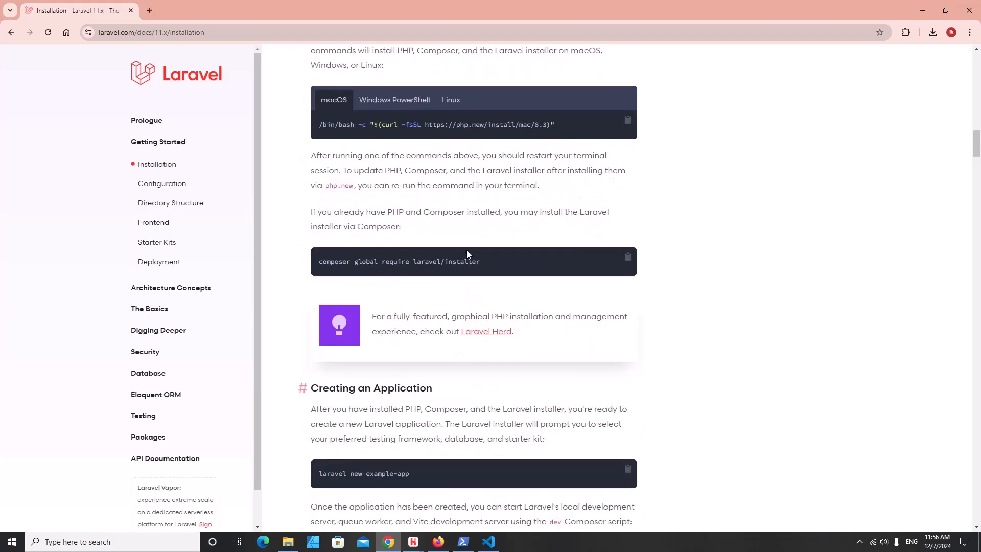
drag(489, 262, 315, 263)
key(ctrl+c)
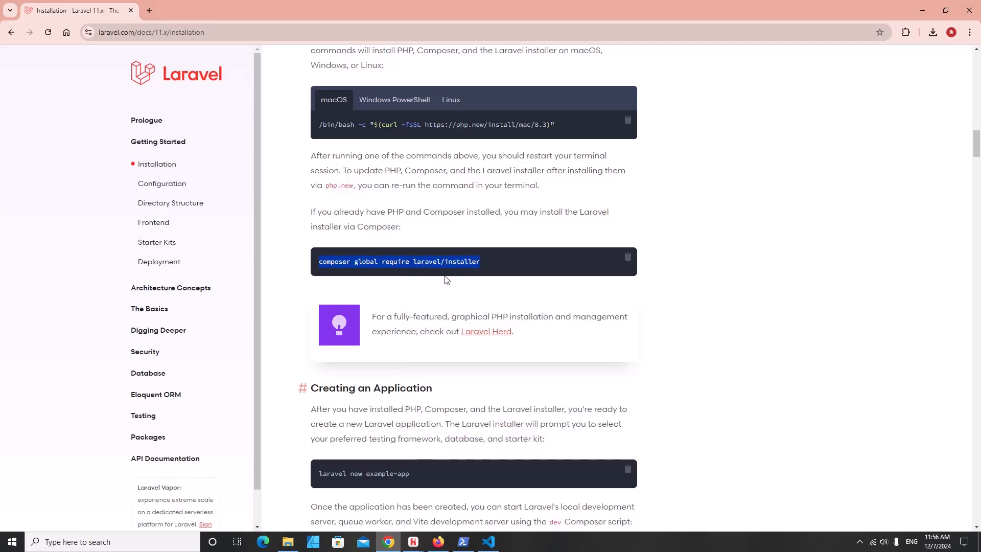
click(921, 9)
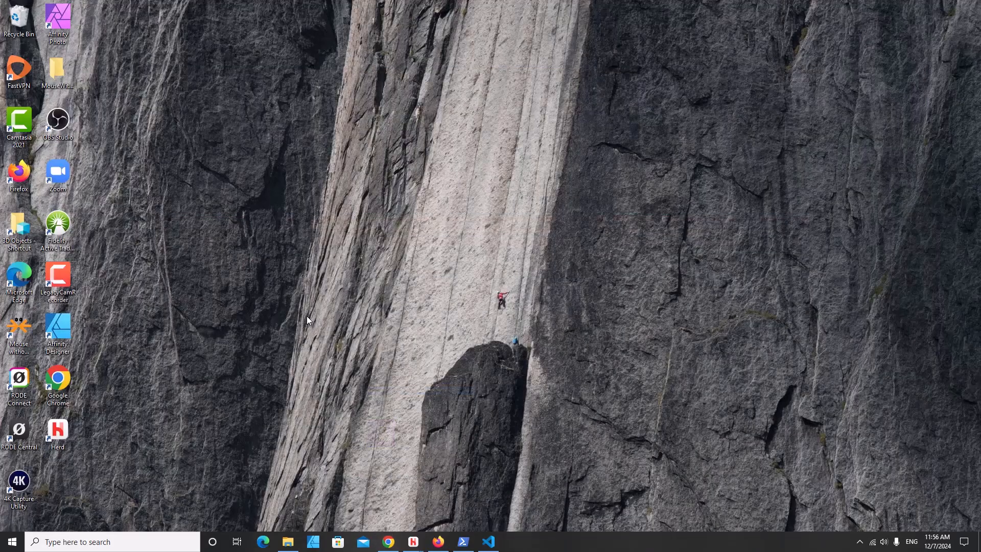
- Open PowerShell on the Desktop and run the pasted 'composer global require laravel/installer'
right_click(307, 317)
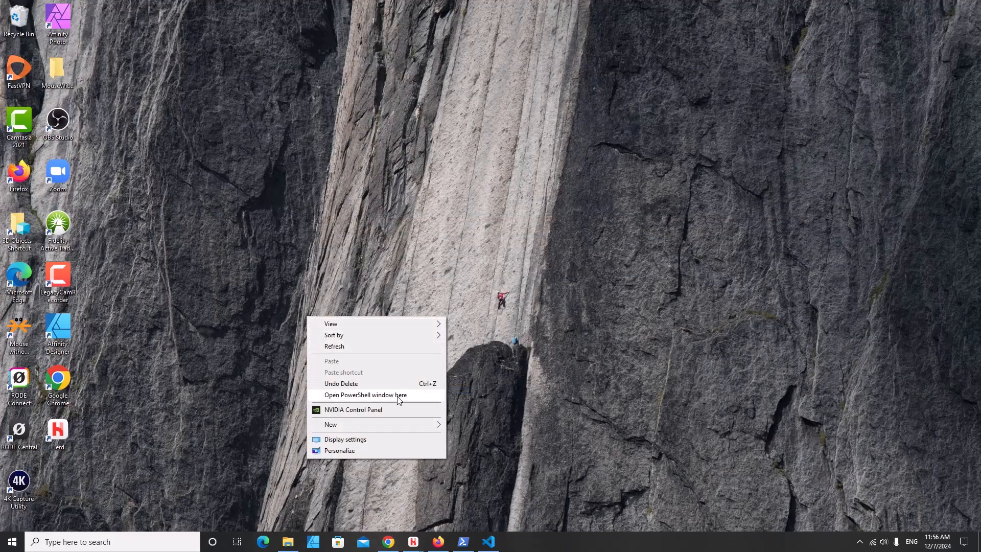
click(383, 395)
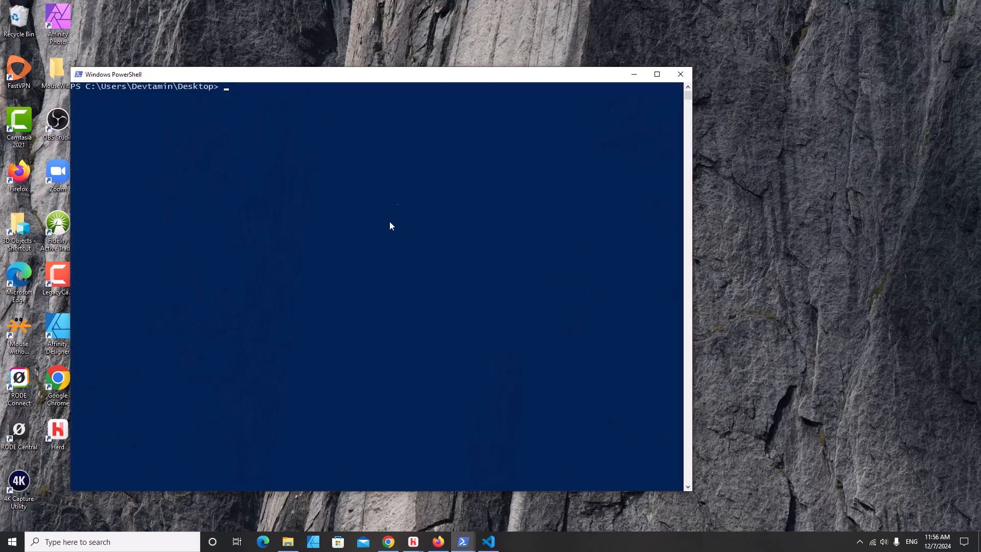
drag(343, 77, 519, 70)
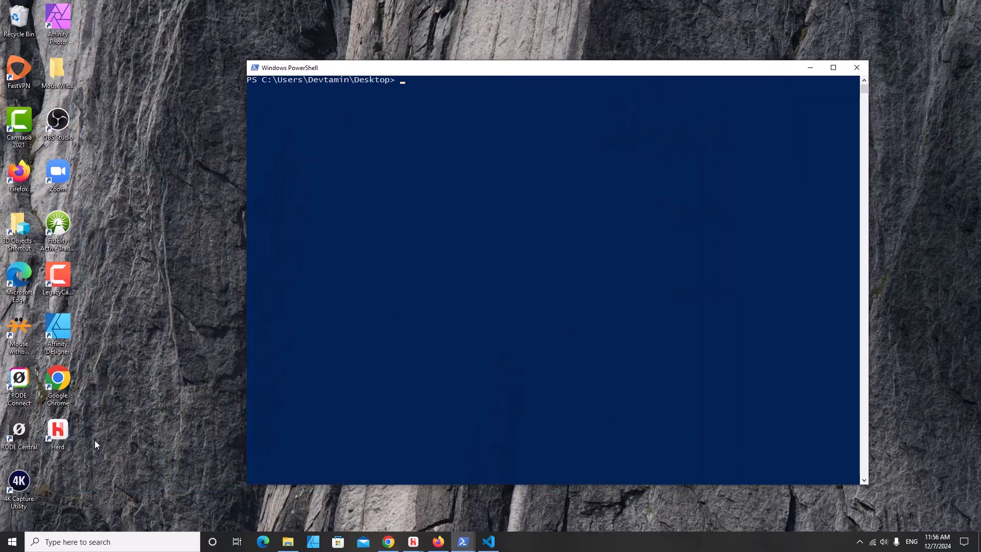
key(ctrl+v)
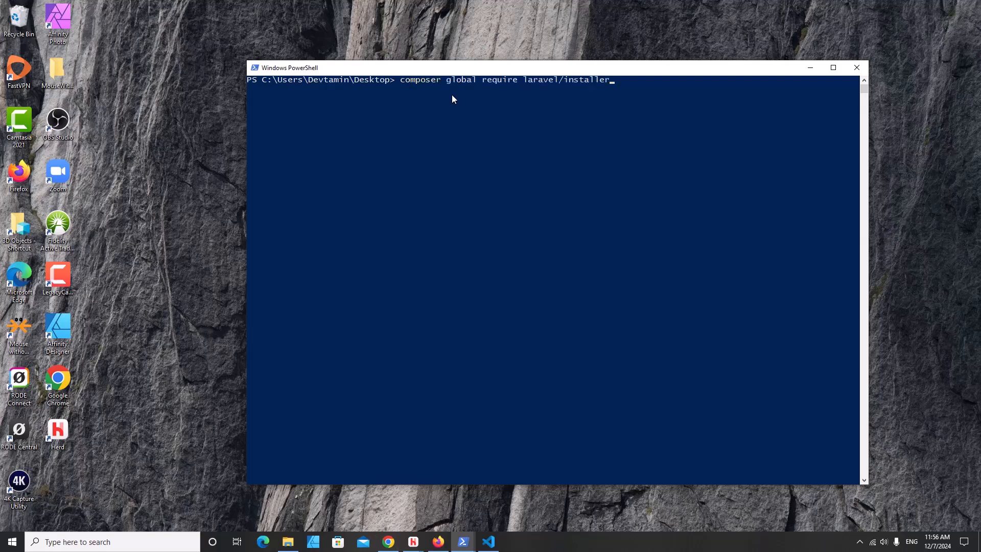
key(Return)
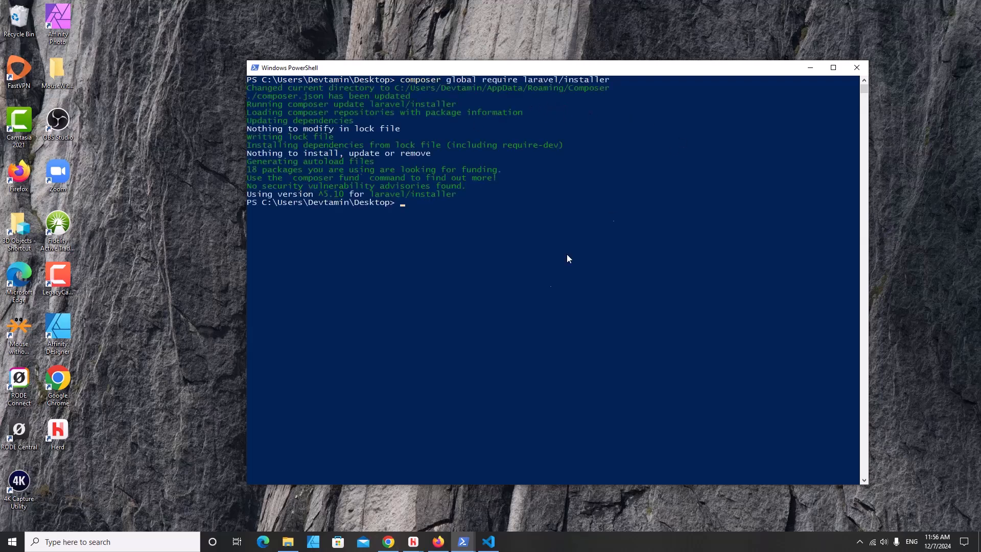
- Select the 'laravel new example-app' command under Creating an Application in the Laravel docs
click(388, 542)
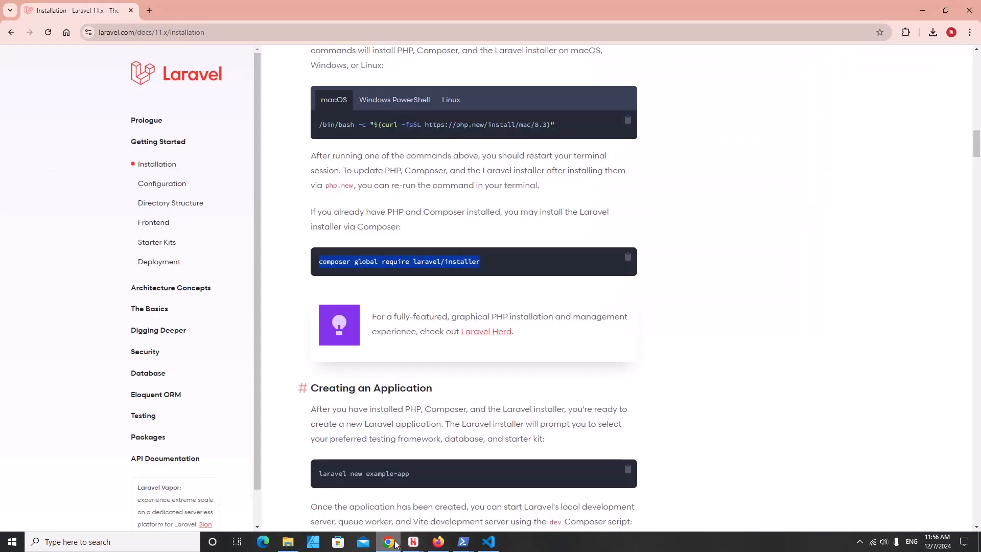
scroll(485, 245, down, 3)
click(320, 321)
drag(320, 320, 427, 322)
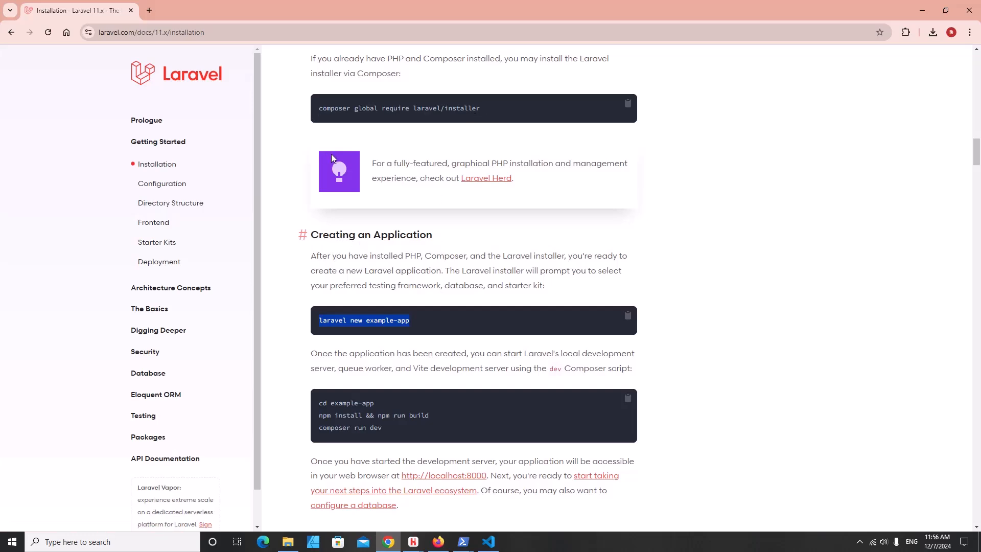
scroll(457, 130, up, 2)
scroll(458, 143, down, 1)
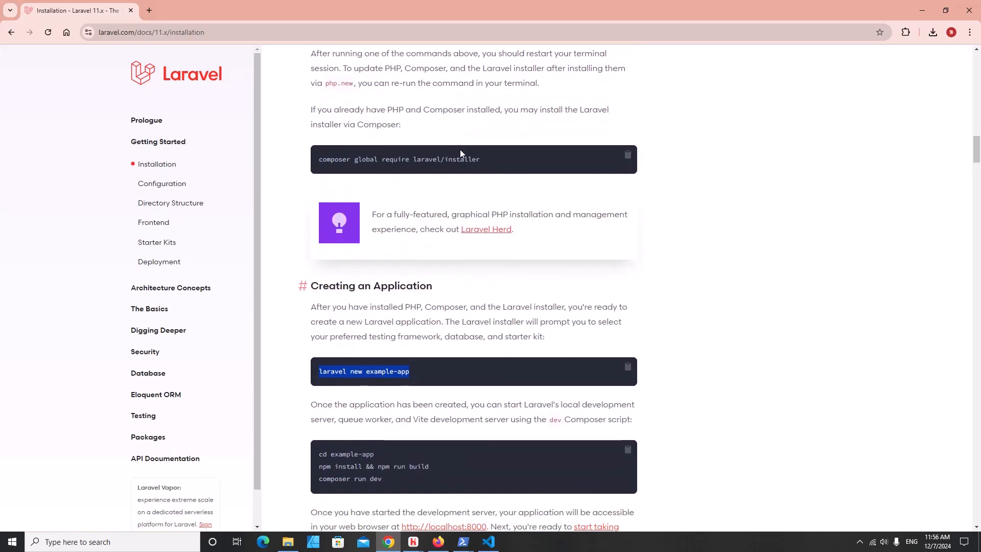
scroll(499, 217, down, 2)
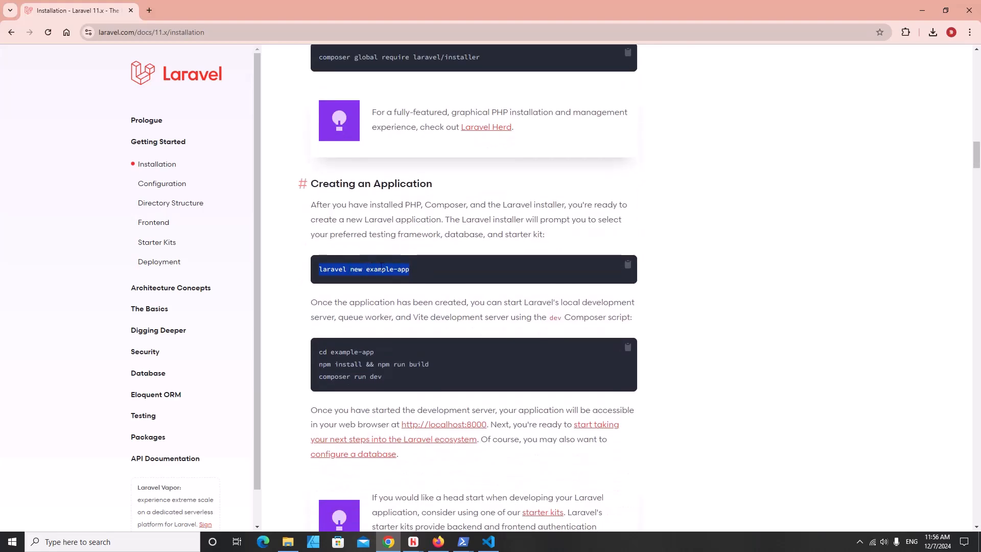
- Briefly bring up and hide Visual Studio Code, then minimize Chrome to get back to PowerShell
click(488, 542)
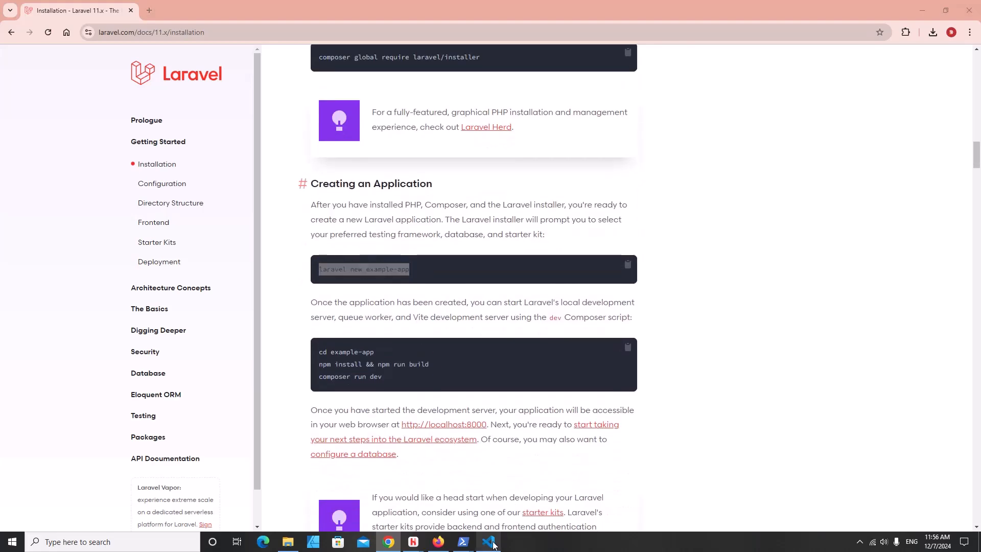
click(491, 543)
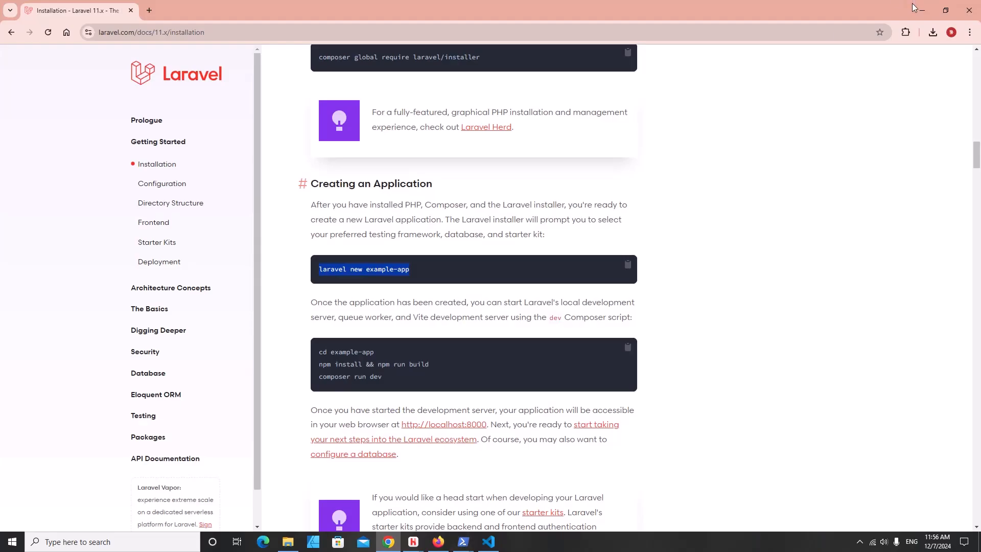
click(921, 11)
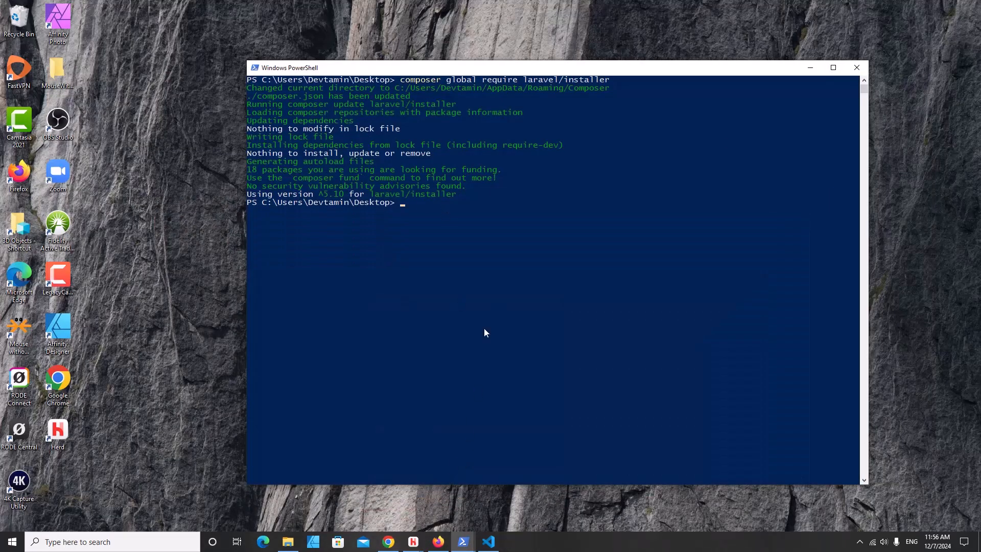
- Run 'laravel new test-app', choosing no starter kit and Pest as the testing framework
text(laravel new)
text(test-app)
key(Return)
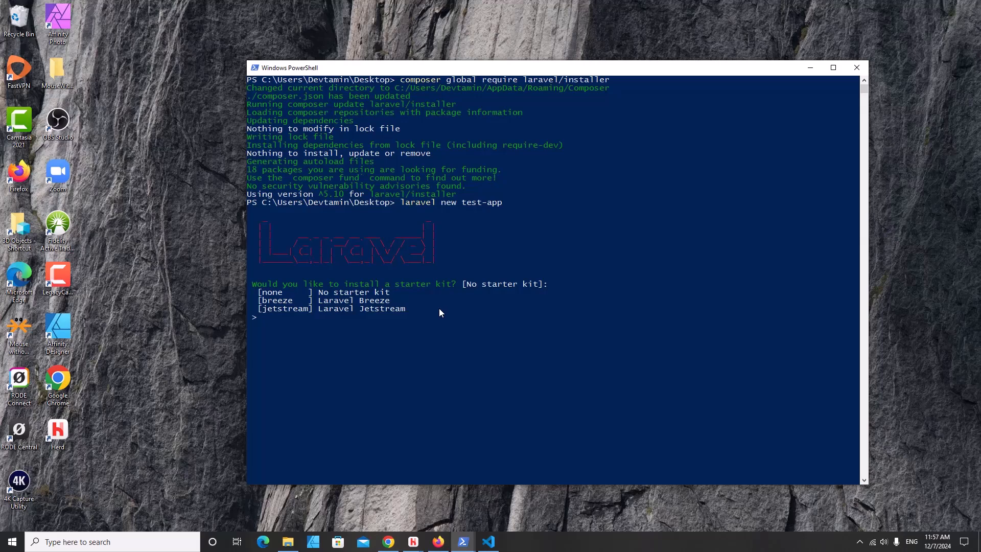
text(none)
key(Return)
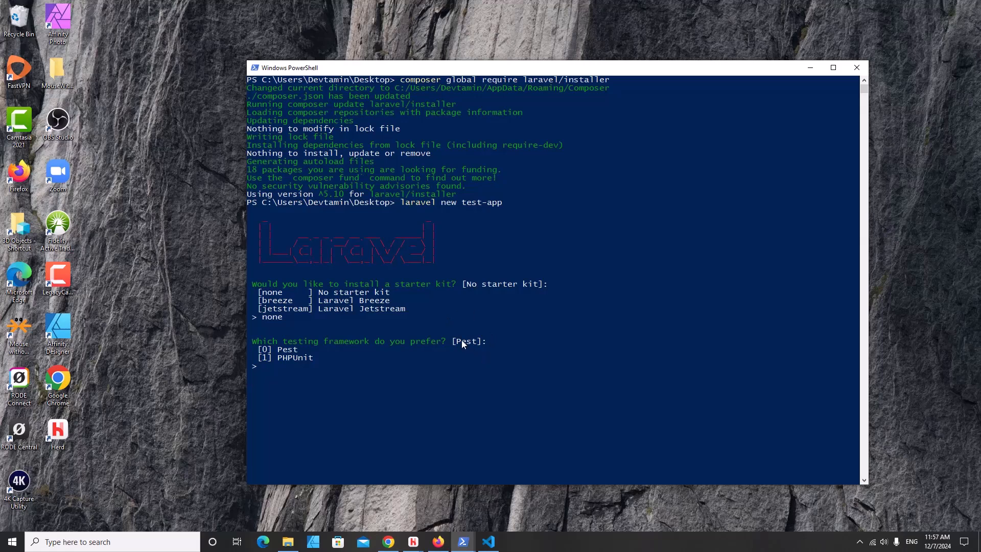
key(Return)
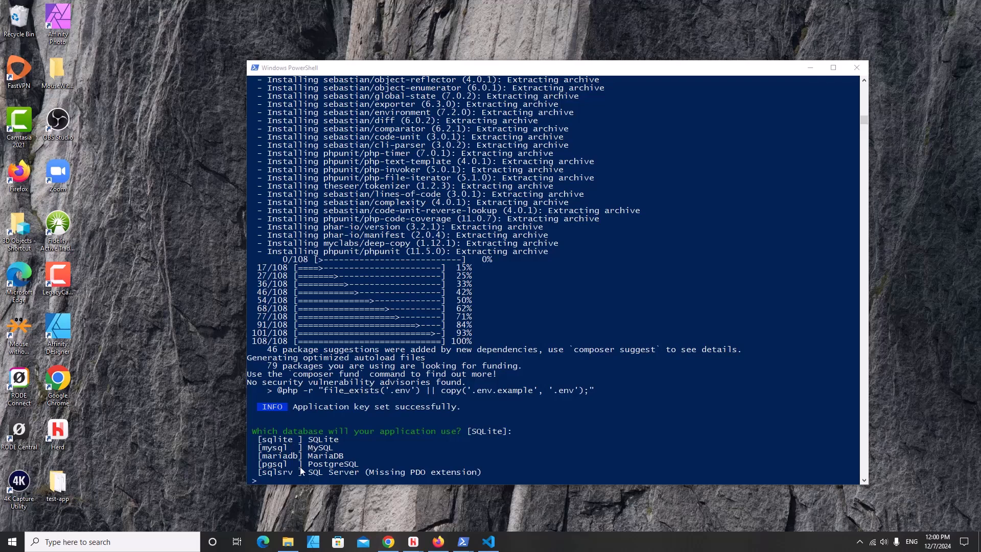
- Accept SQLite and the default migrations for test-app, then cd into the test-app folder
click(403, 459)
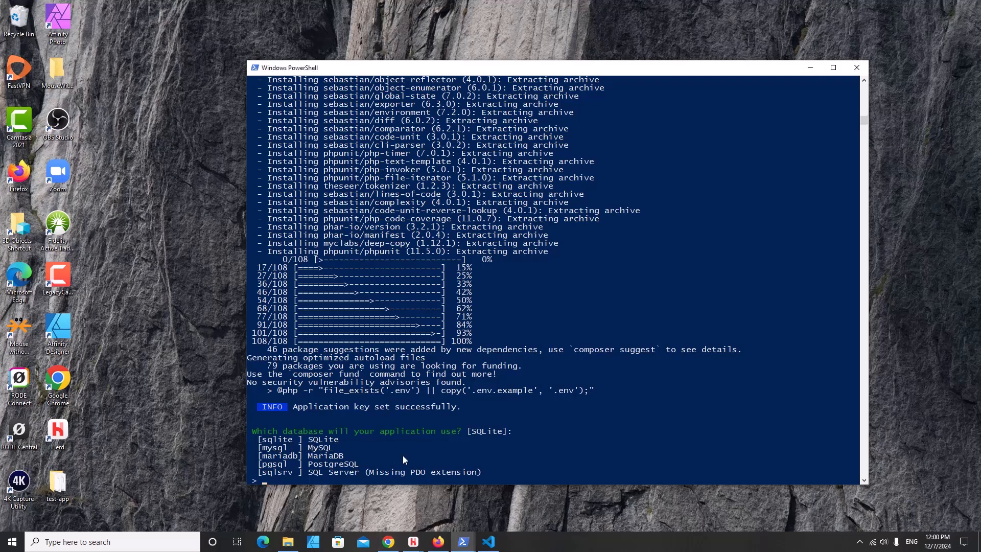
key(Return)
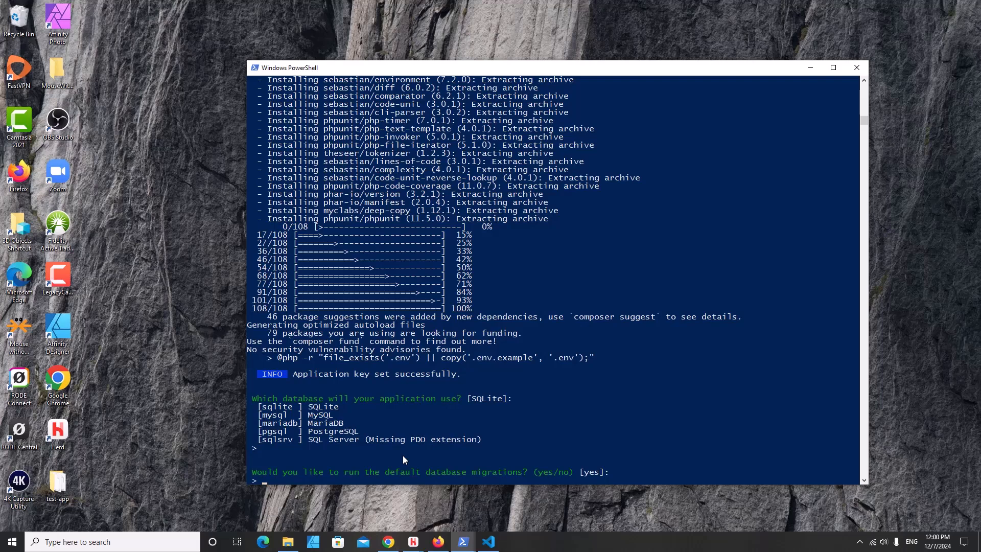
key(Return)
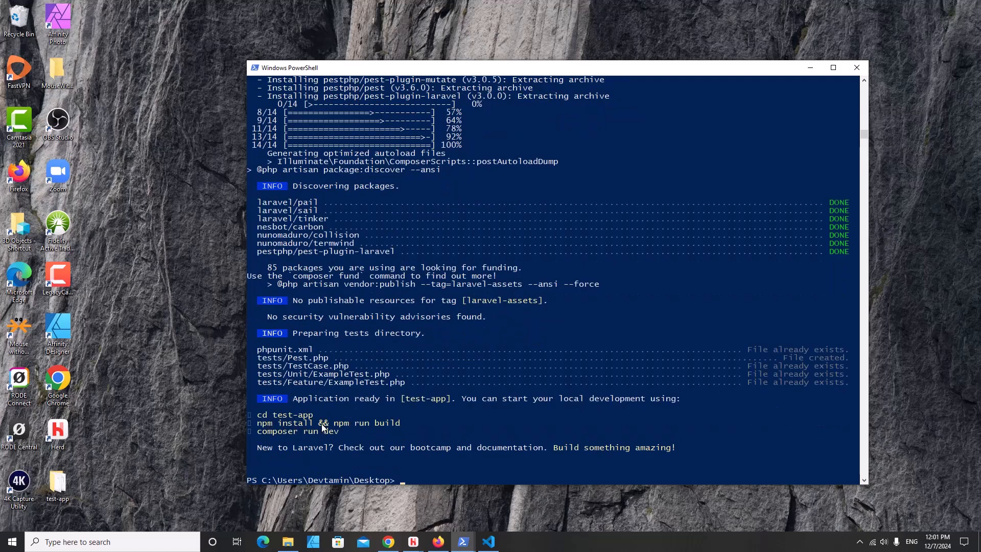
text(cd test-app)
key(Return)
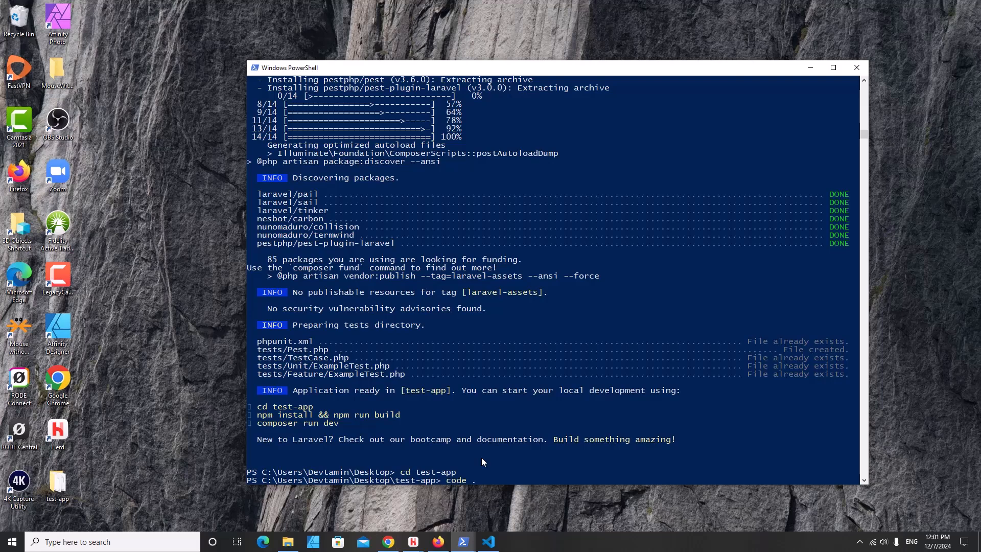
- Open test-app in Visual Studio Code with 'code .', maximize the window, and trust its authors
text(code .)
key(Return)
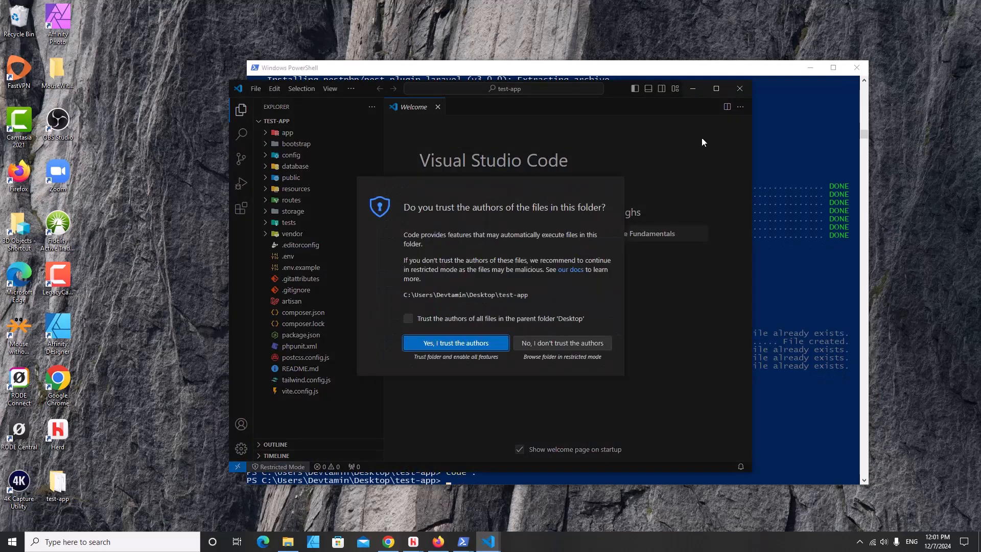
click(716, 88)
click(440, 339)
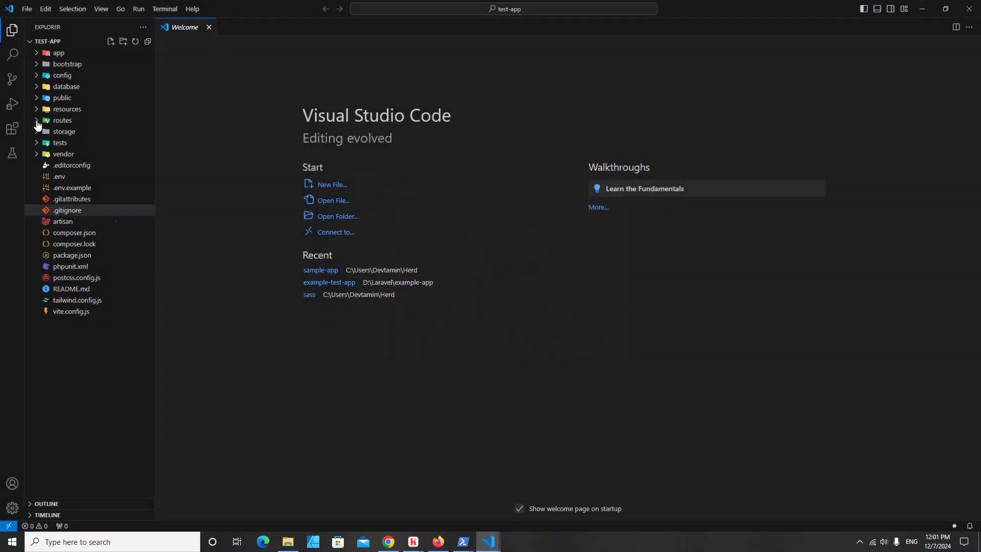
- Open two integrated terminals and show the list of available terminal types
click(164, 8)
click(182, 25)
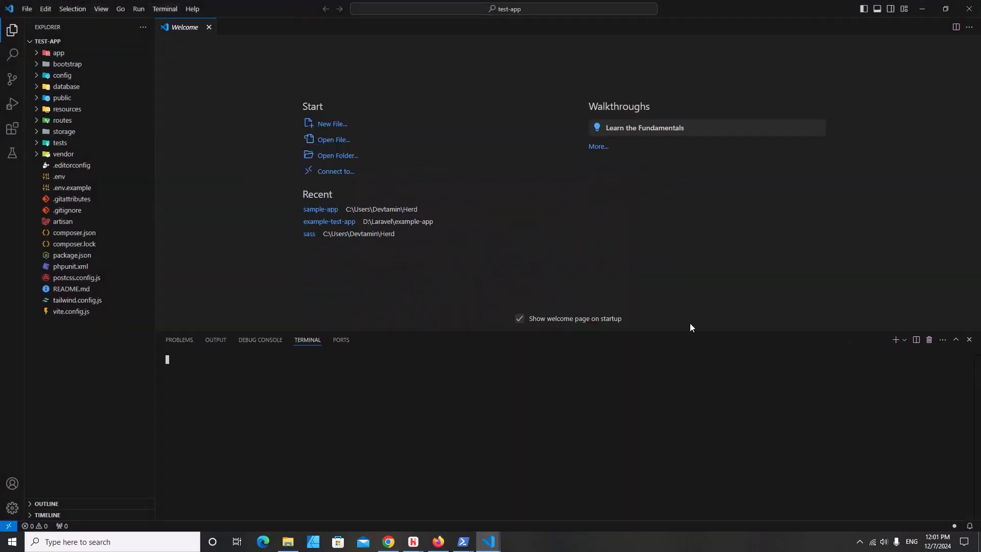
click(895, 339)
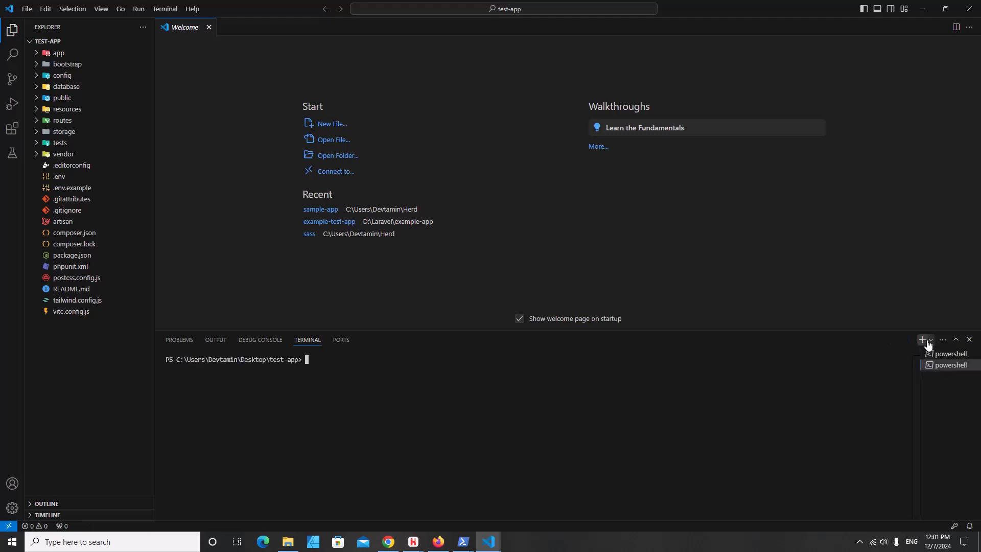
click(930, 341)
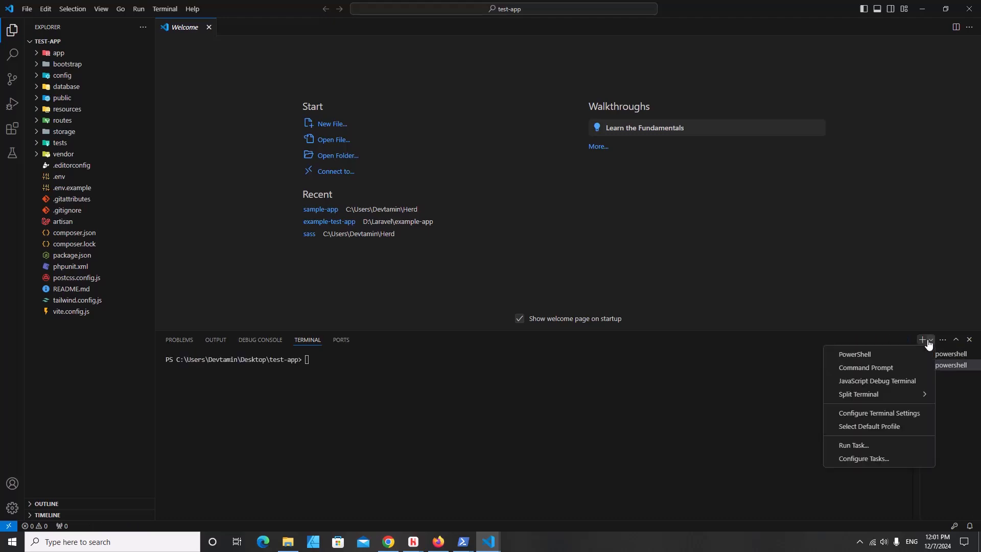
- In a Command Prompt terminal, run php artisan serve, then stop it with Ctrl+C and Y
click(891, 369)
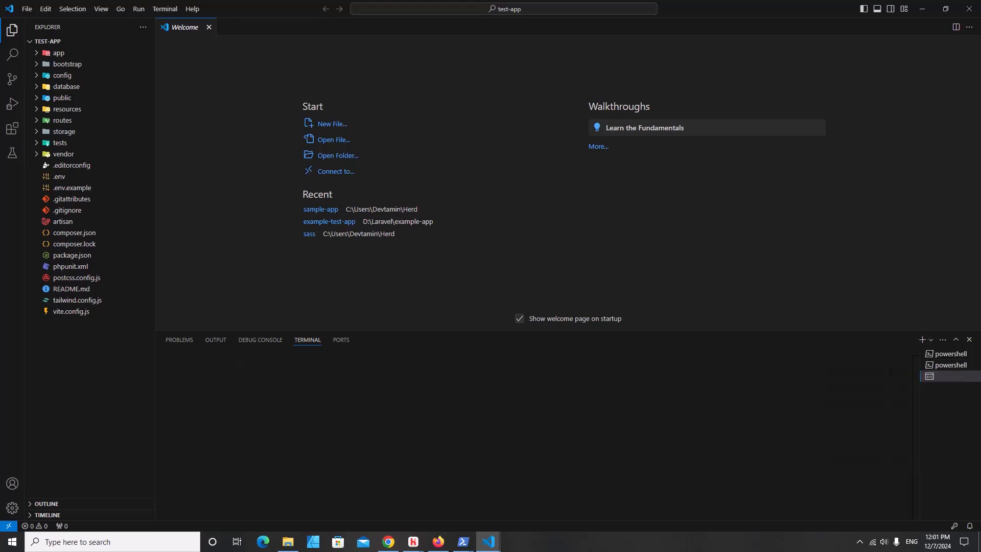
click(972, 353)
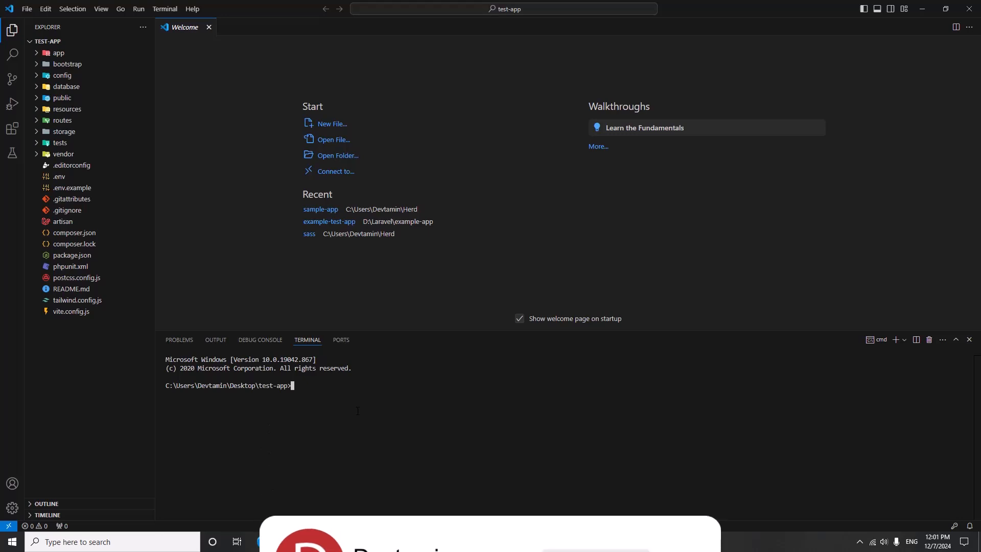
text(php )
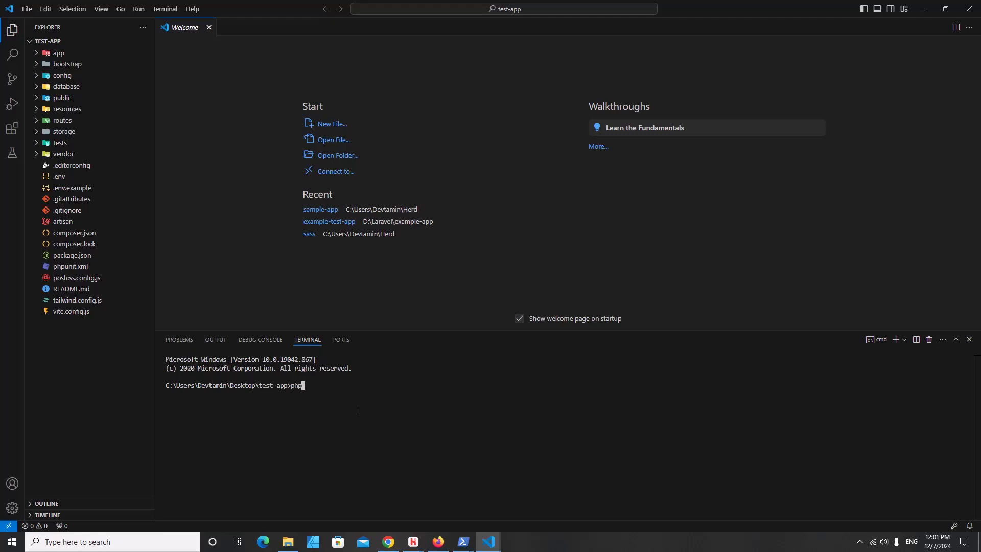
text(artisan serve)
key(Return)
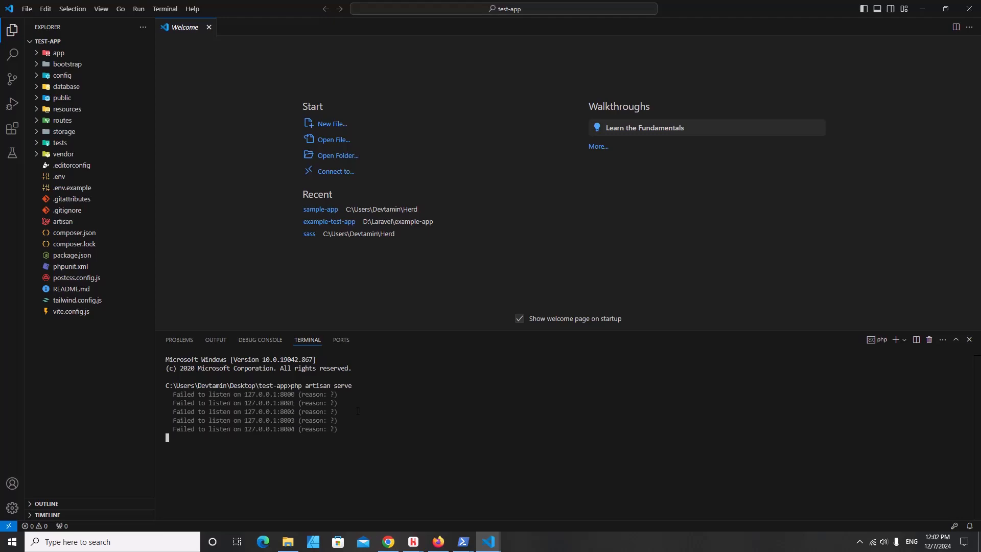
key(ctrl+c)
text(Y)
key(Return)
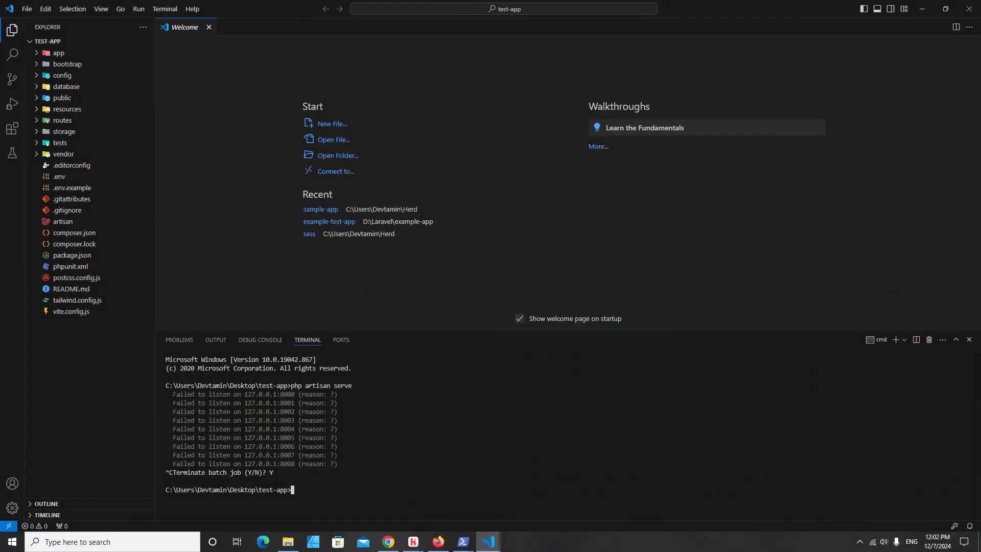
drag(173, 394, 291, 394)
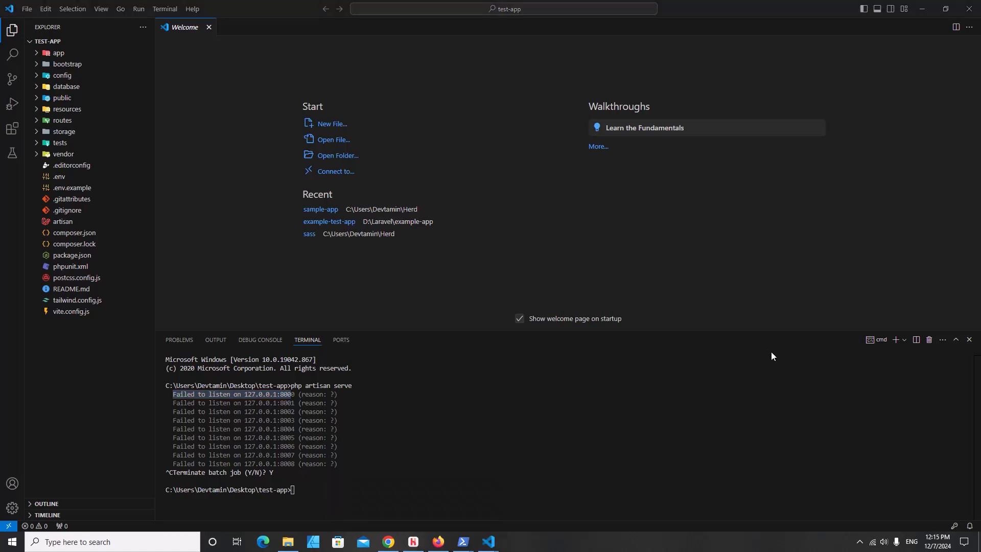
- Open Herd's configuration files folder from the Laravel Herd tray icon menu
click(860, 541)
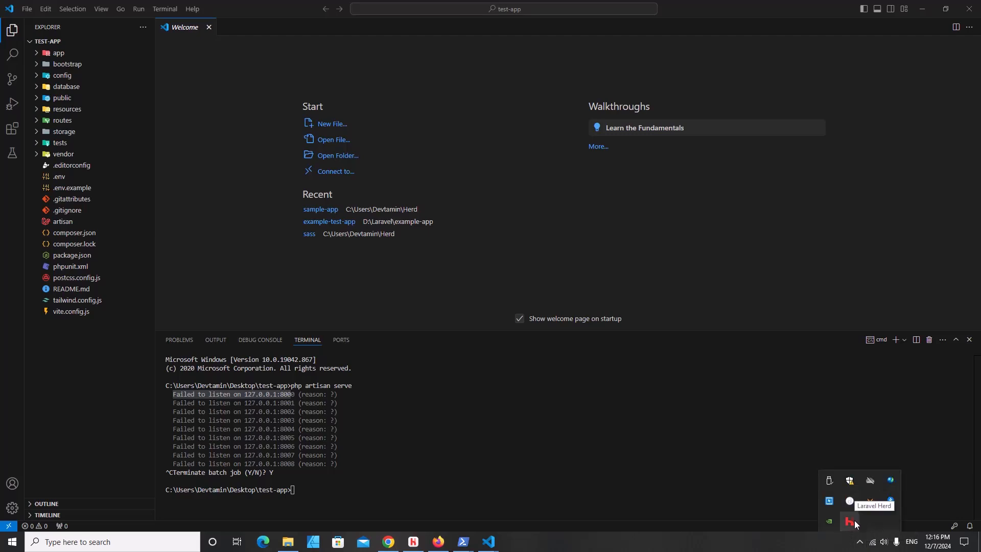
click(852, 522)
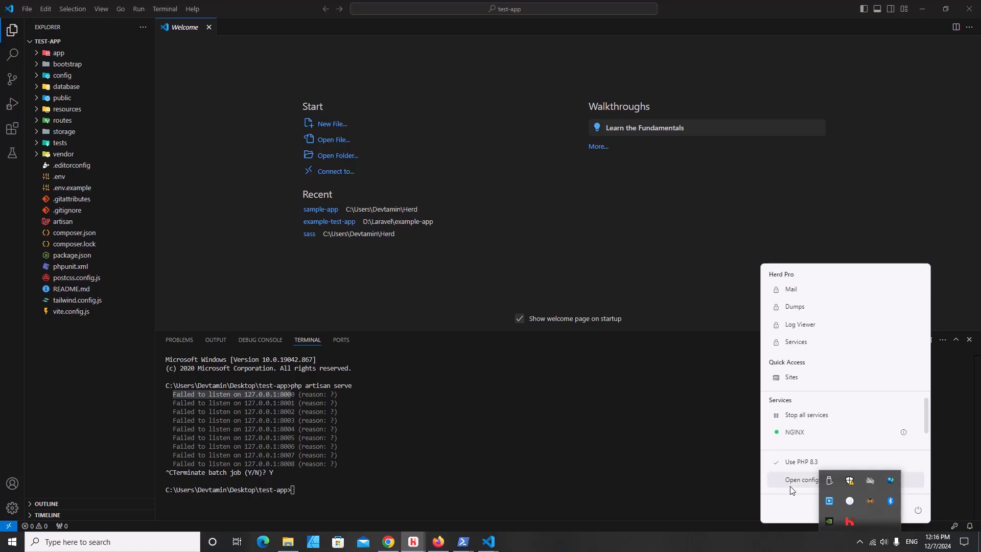
click(790, 486)
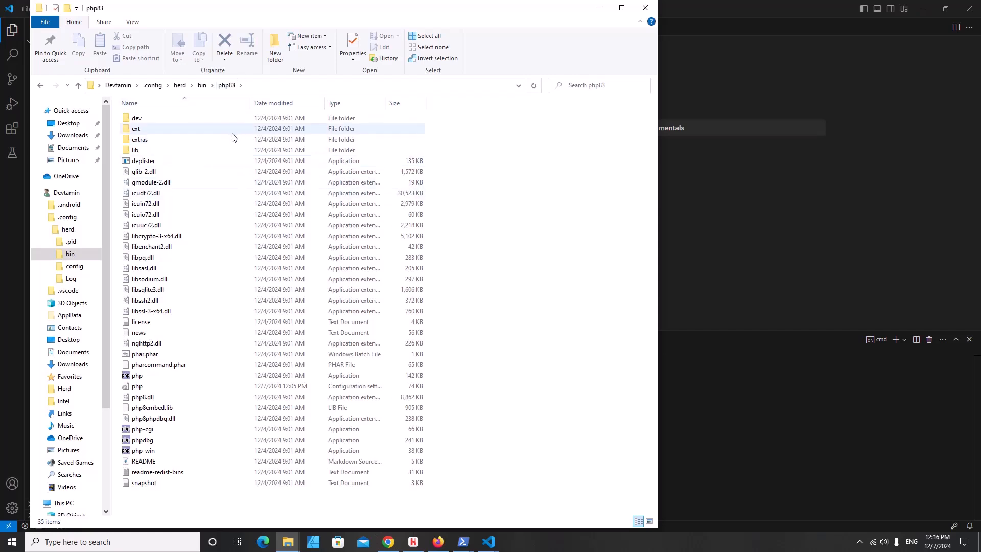
- Check the php83 php configuration file's properties, then open it with Visual Studio Code
click(165, 392)
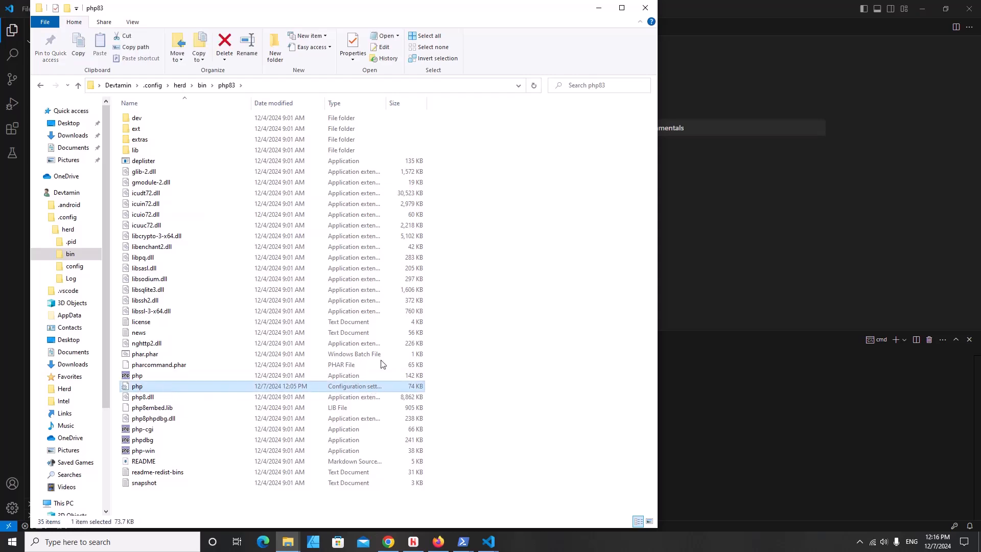
right_click(141, 387)
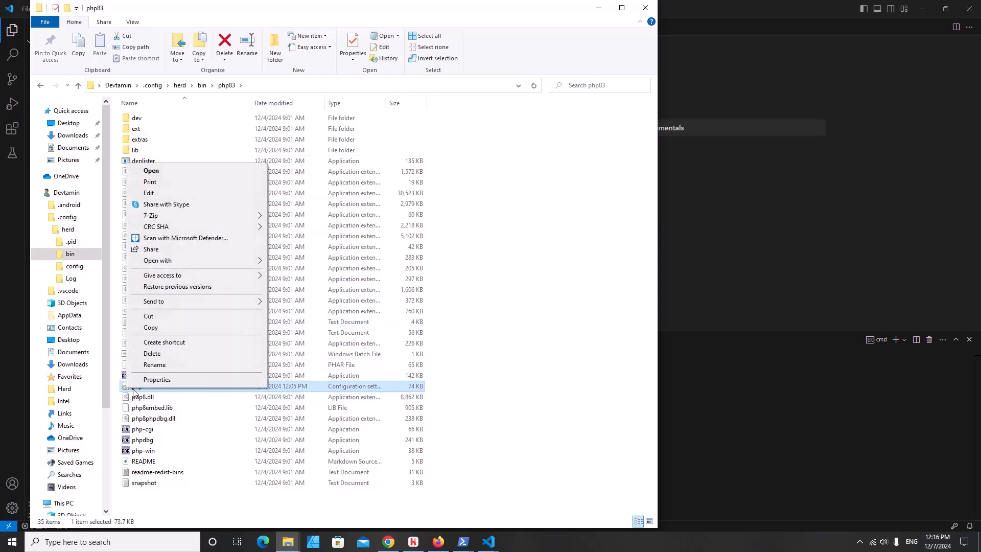
click(147, 380)
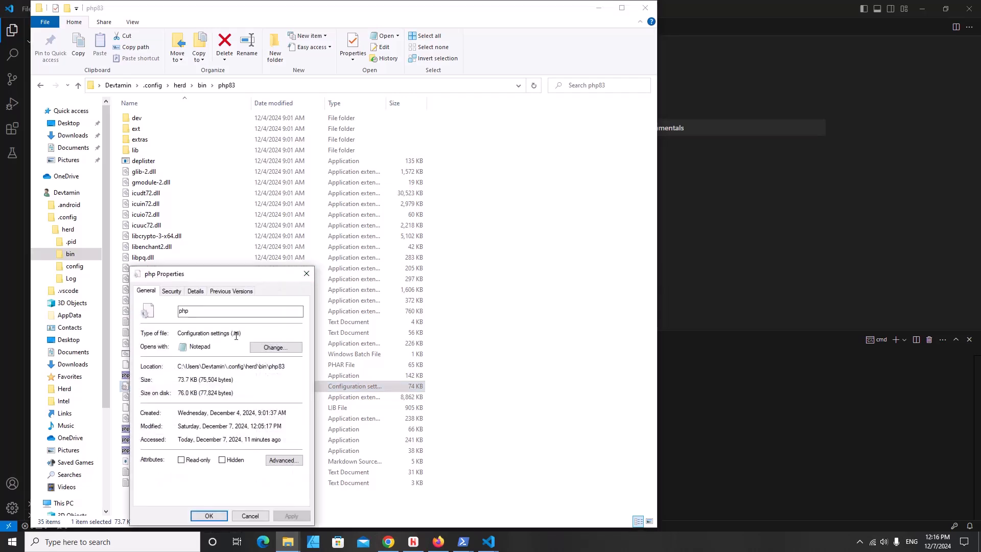
key(Escape)
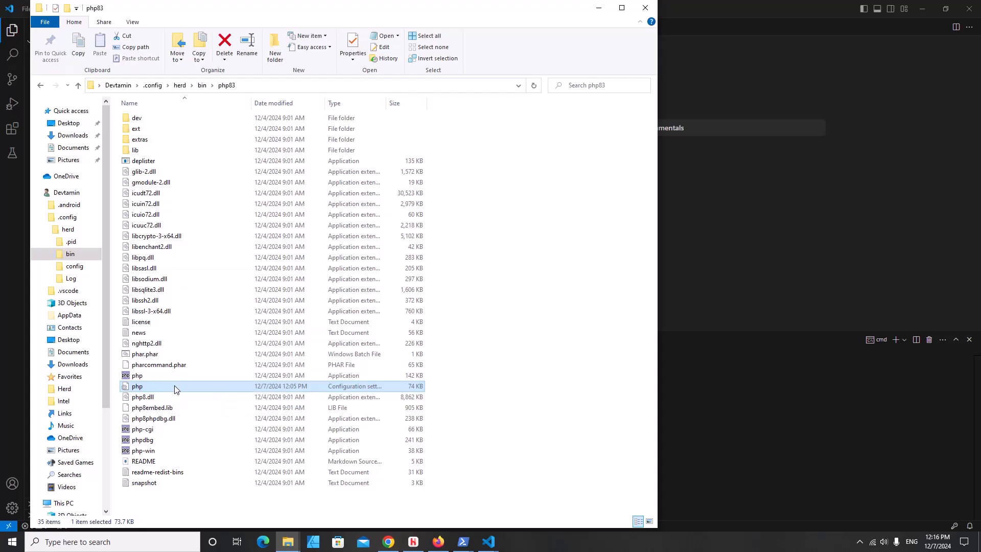
right_click(174, 388)
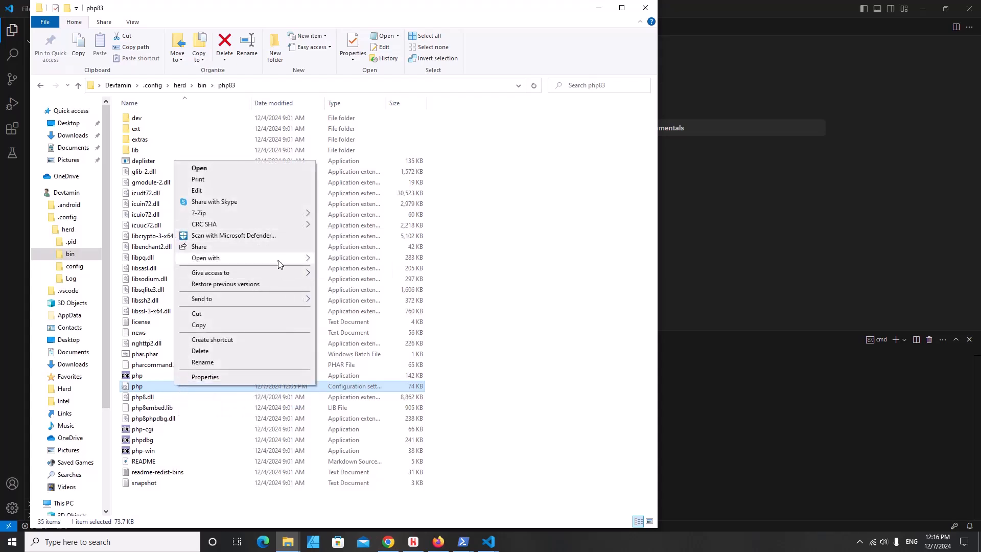
mouse_move(278, 264)
click(358, 270)
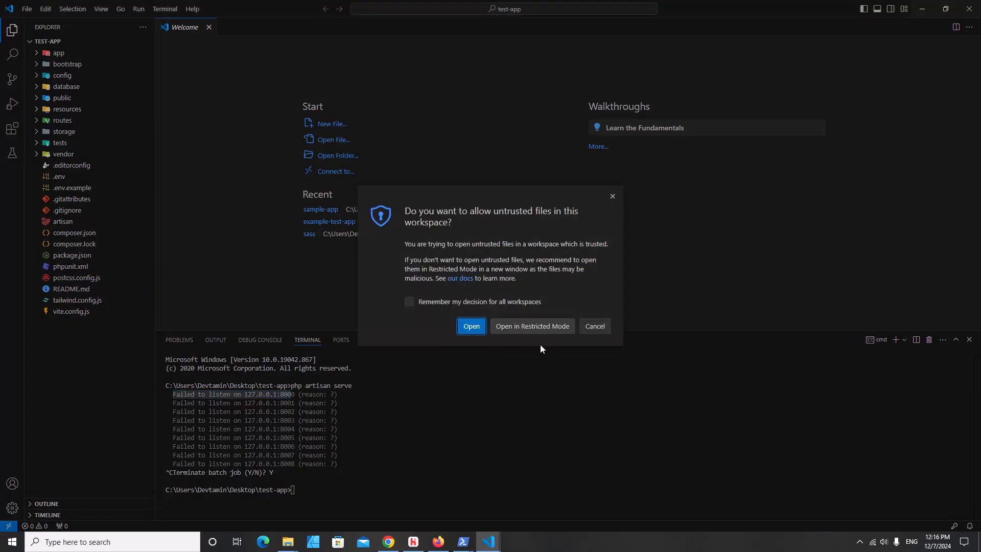
- Allow the untrusted php.ini to open and find the variables_order setting on line 660
click(471, 326)
scroll(577, 204, down, 1)
scroll(587, 197, up, 1)
click(587, 198)
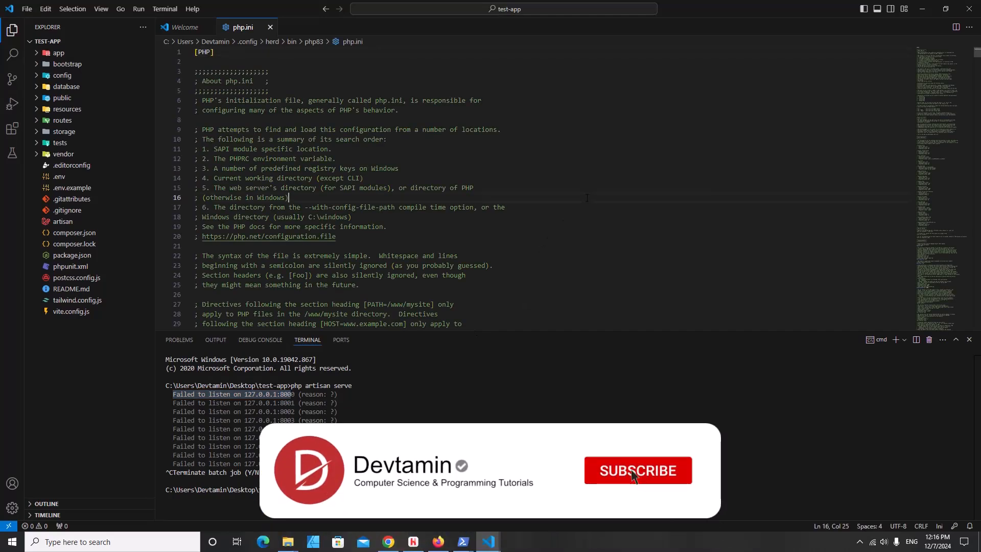
key(ctrl+f)
text(var)
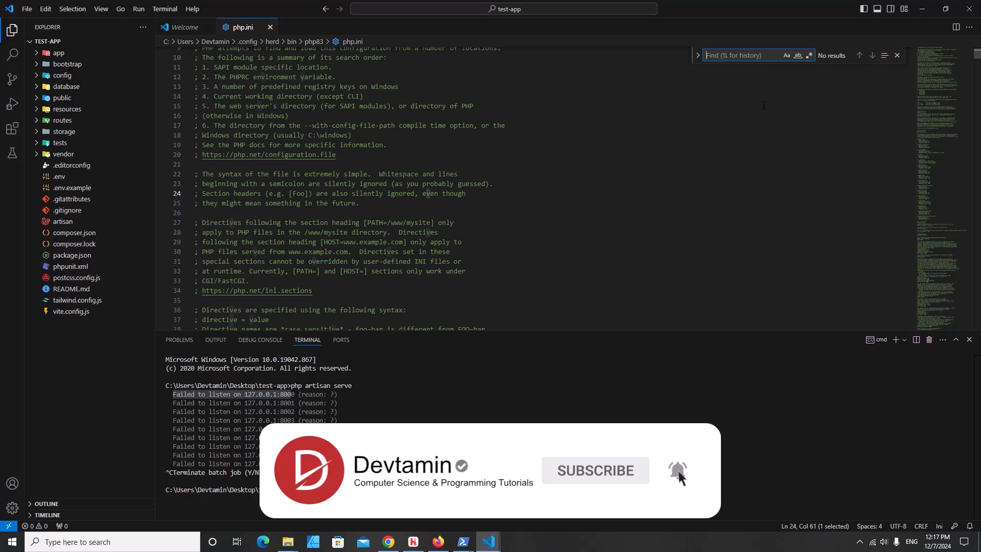
text(iable)
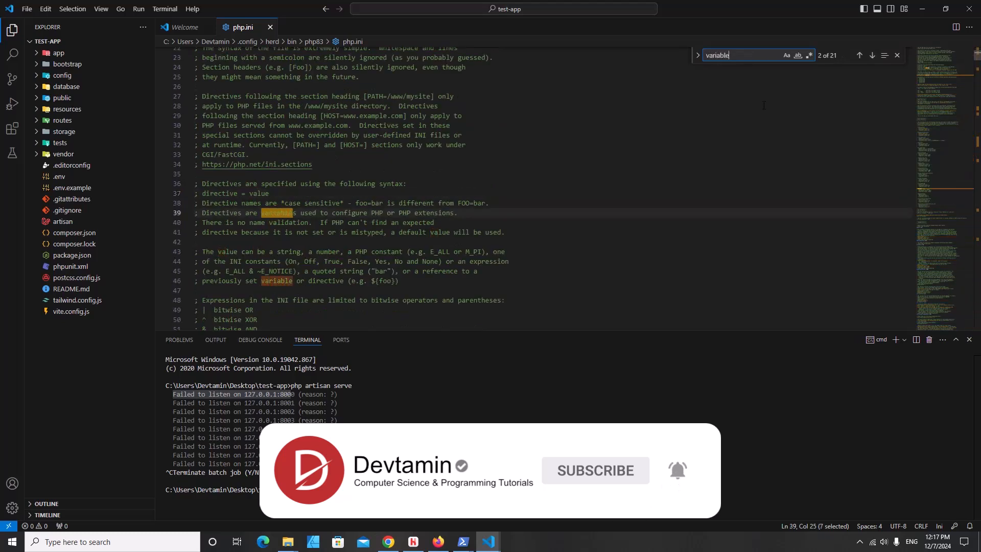
text(s_)
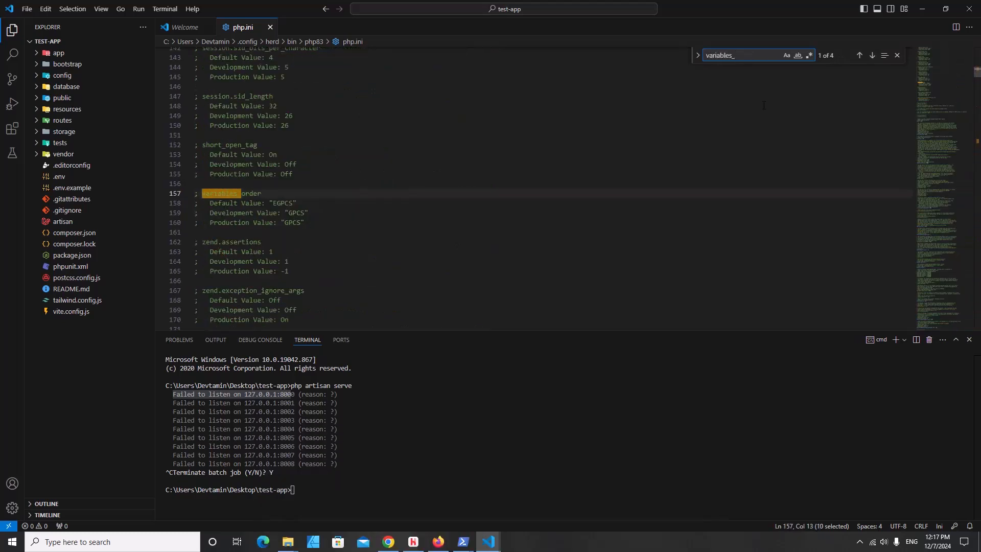
text(order)
key(Return)
key(Return)
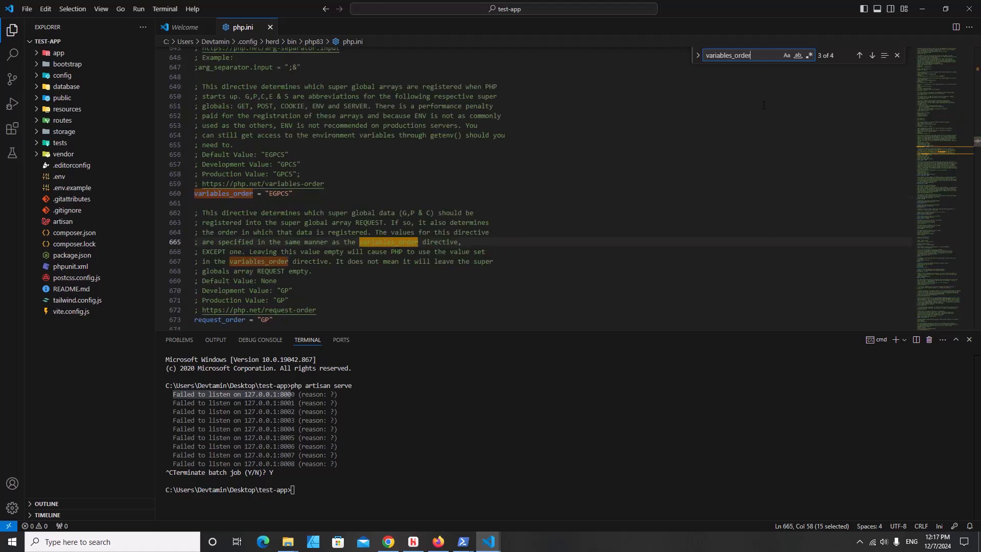
click(295, 193)
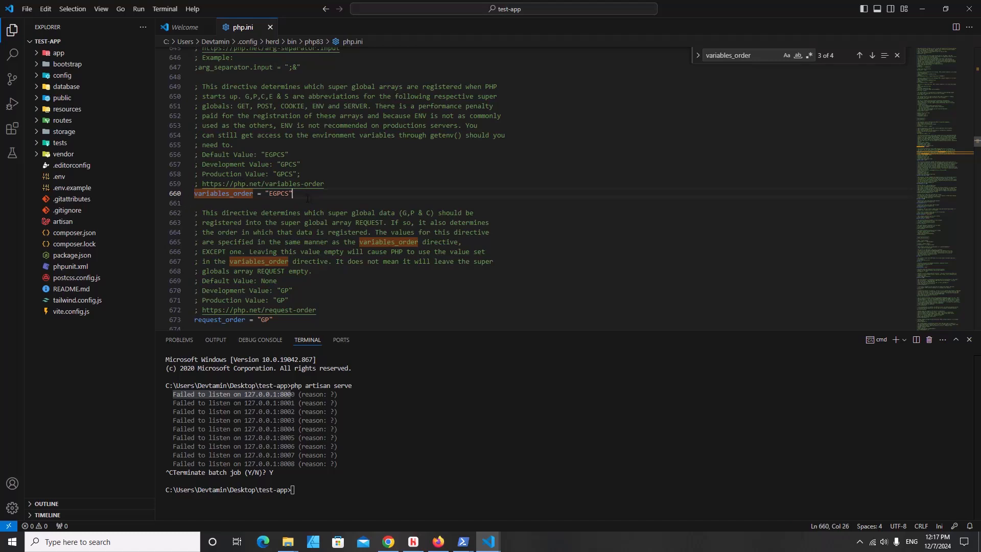
- Change variables_order from "EGPCS" to "GPCS" and close php.ini
click(273, 193)
key(BackSpace)
click(271, 27)
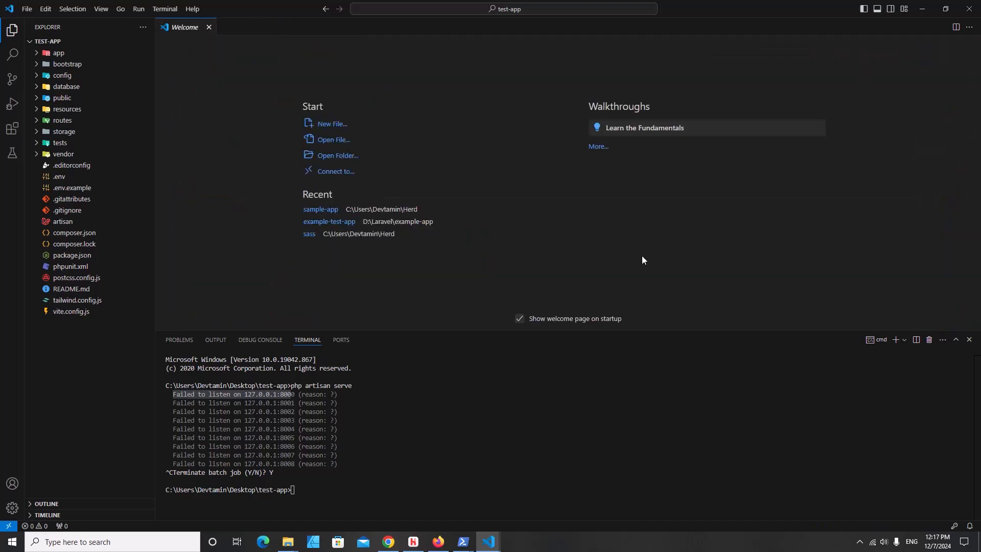
- Stop and restart NGINX and PHP-8.3 in the Herd dashboard, then minimize Herd
click(413, 542)
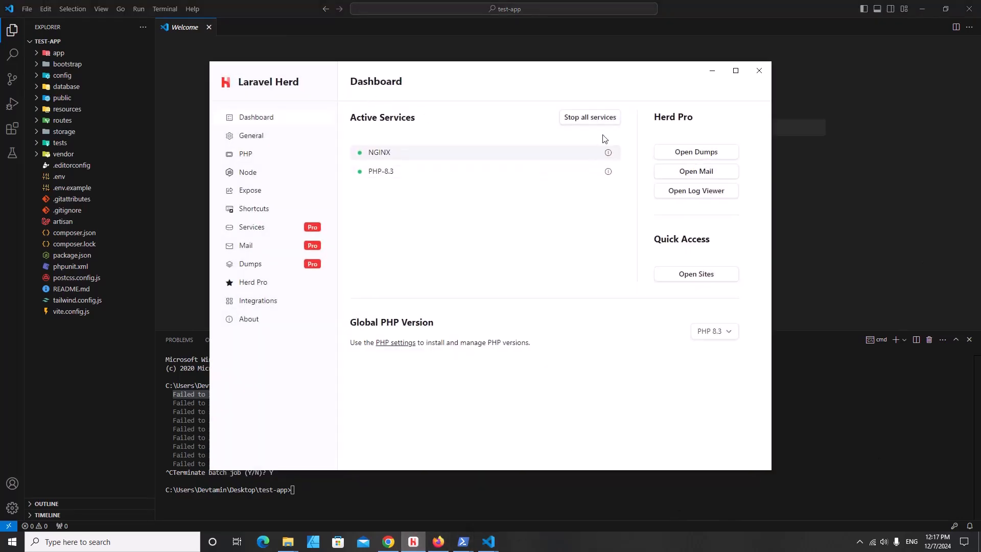
click(593, 120)
click(589, 119)
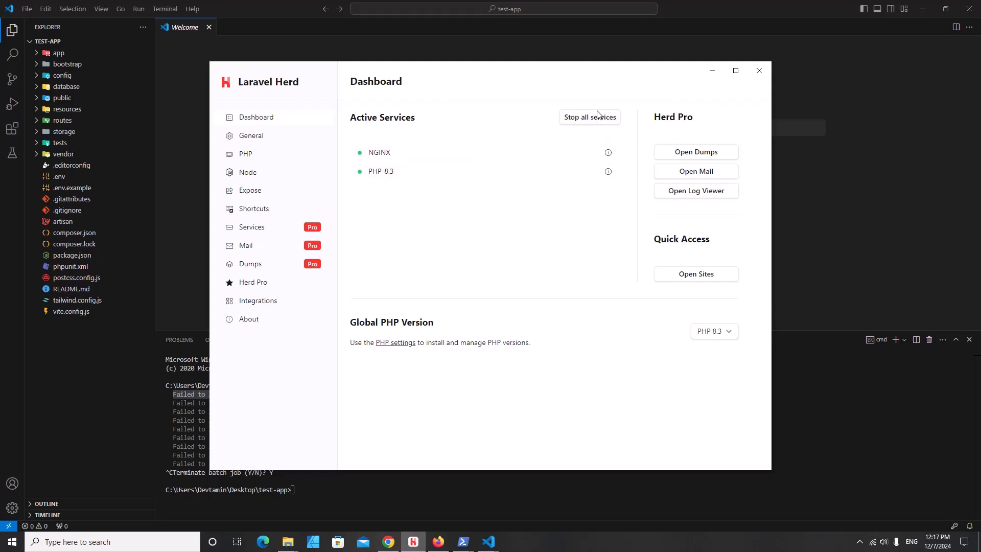
click(711, 73)
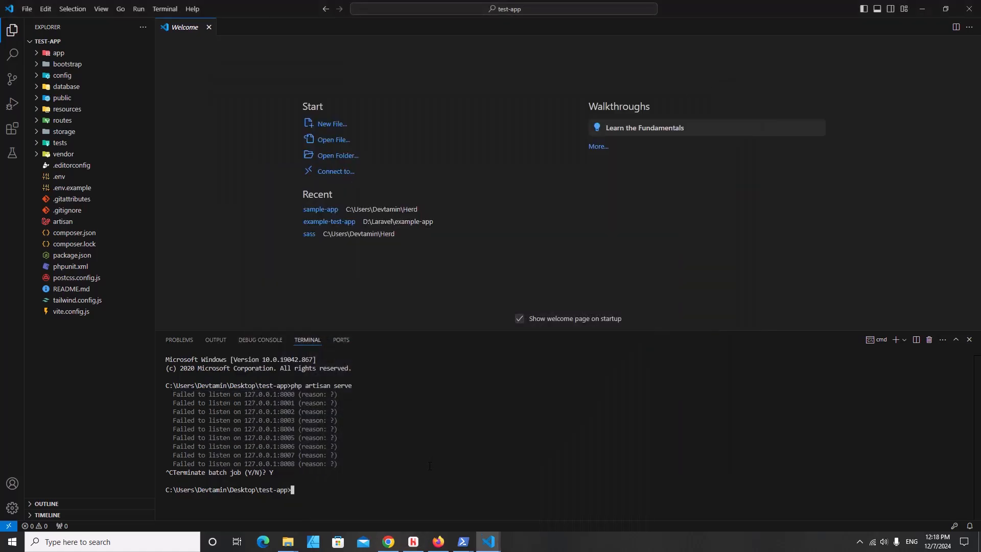
- Start php artisan serve, check the app at 127.0.0.1:8000, then minimize Firefox
text(php artisan serve)
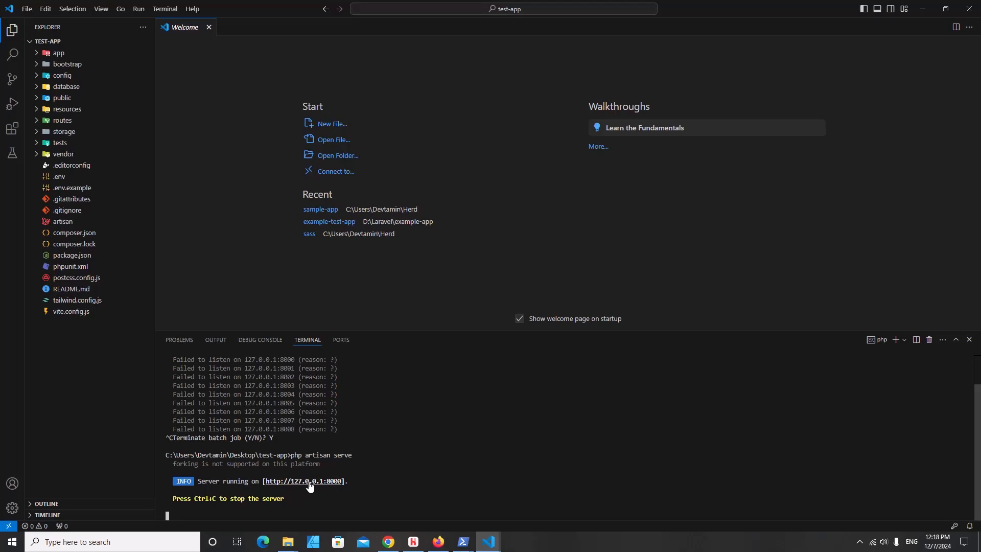
ctrl+click(310, 486)
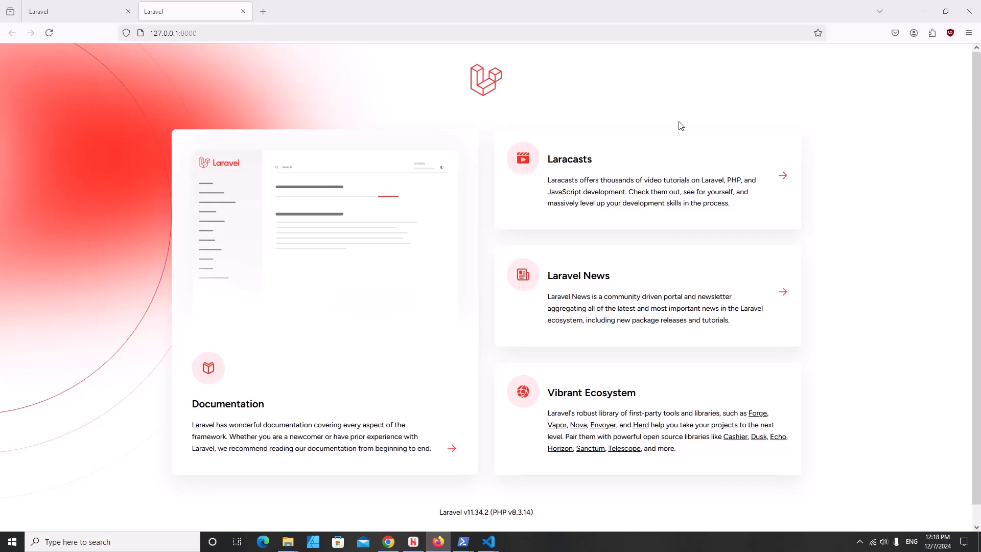
click(923, 11)
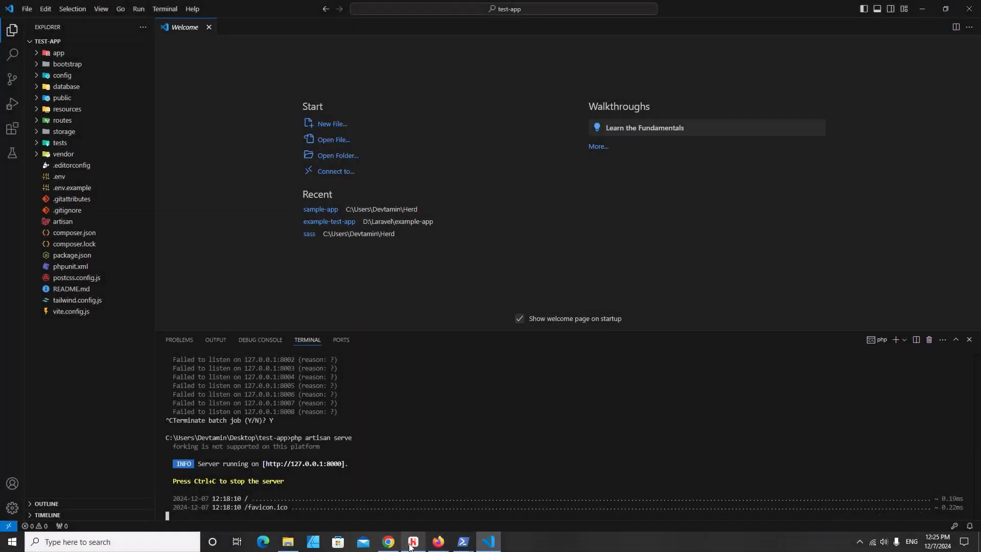
- Check Herd's Dashboard to confirm NGINX and PHP-8.3 services are running
click(414, 541)
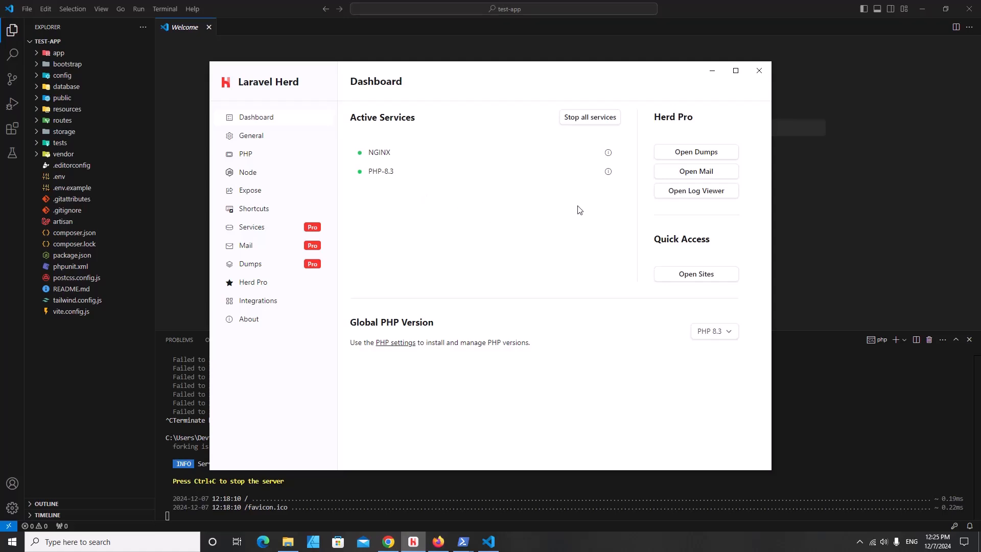
- Search for mysql in a new Chrome tab and open the official MySQL website
click(389, 542)
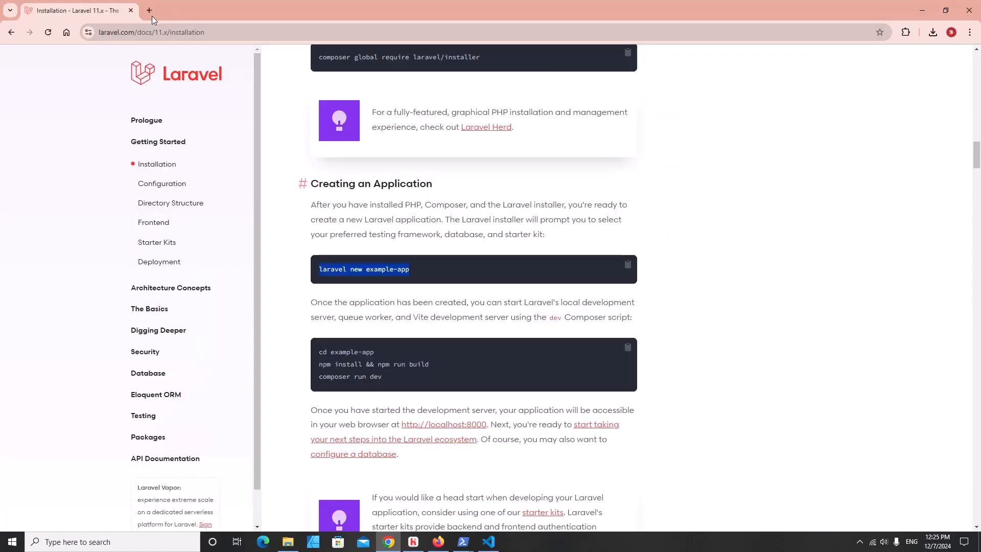
click(149, 10)
text(mysql)
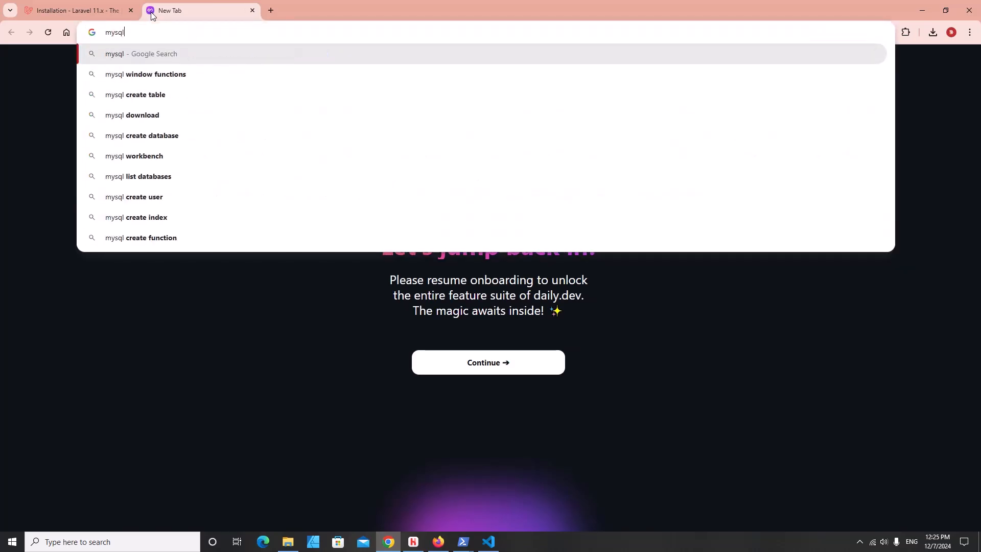
key(Return)
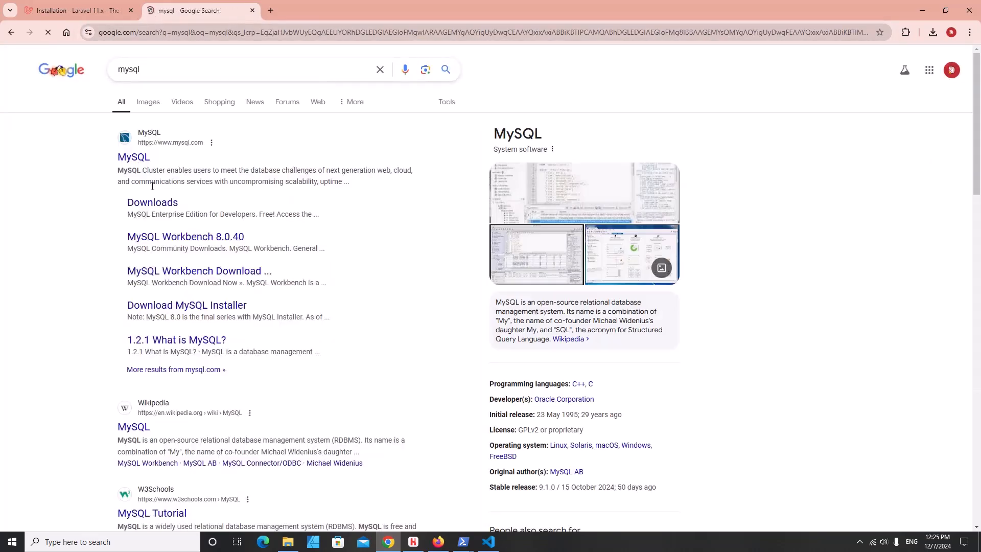
click(133, 158)
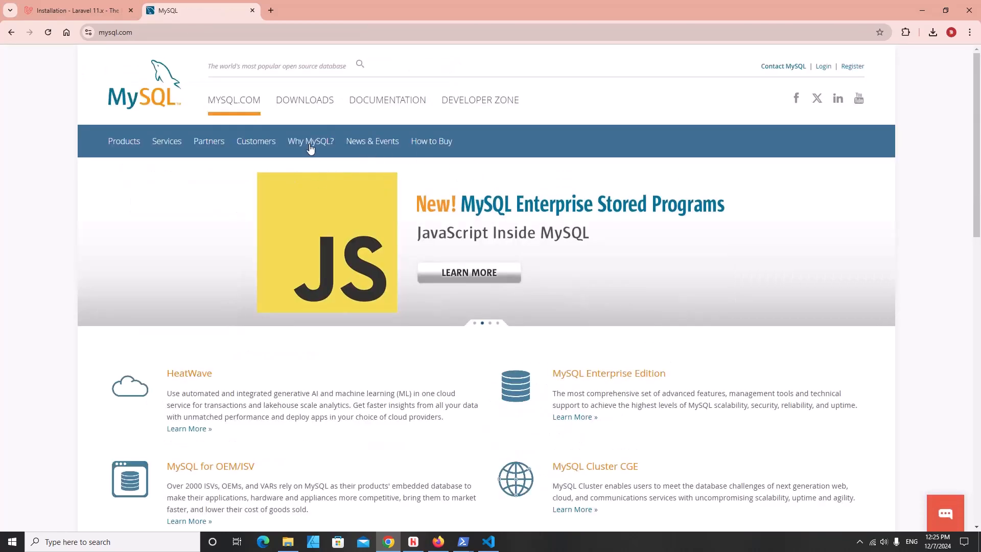
- Download the MySQL Community Server Windows 64-bit MSI installer without an Oracle account
click(307, 100)
scroll(288, 470, down, 2)
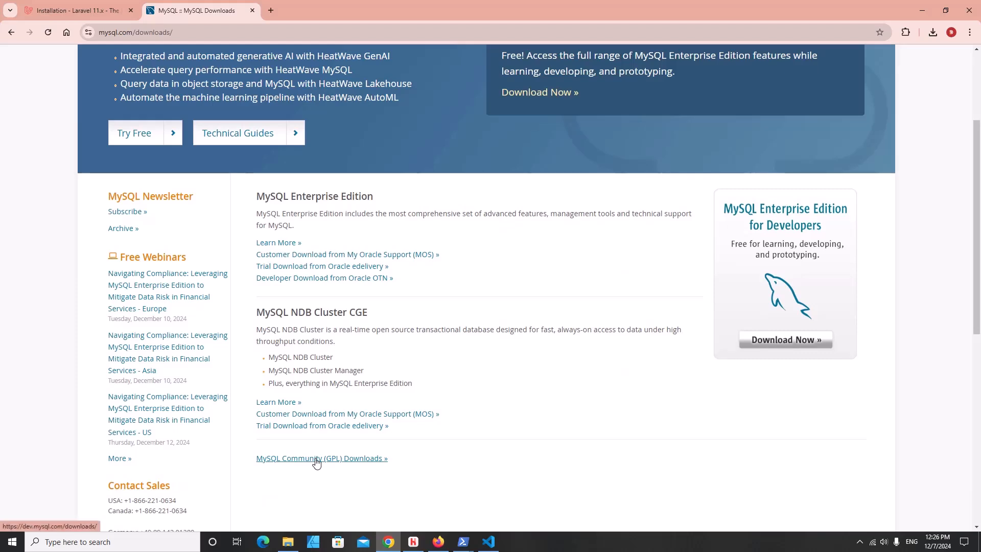
click(356, 462)
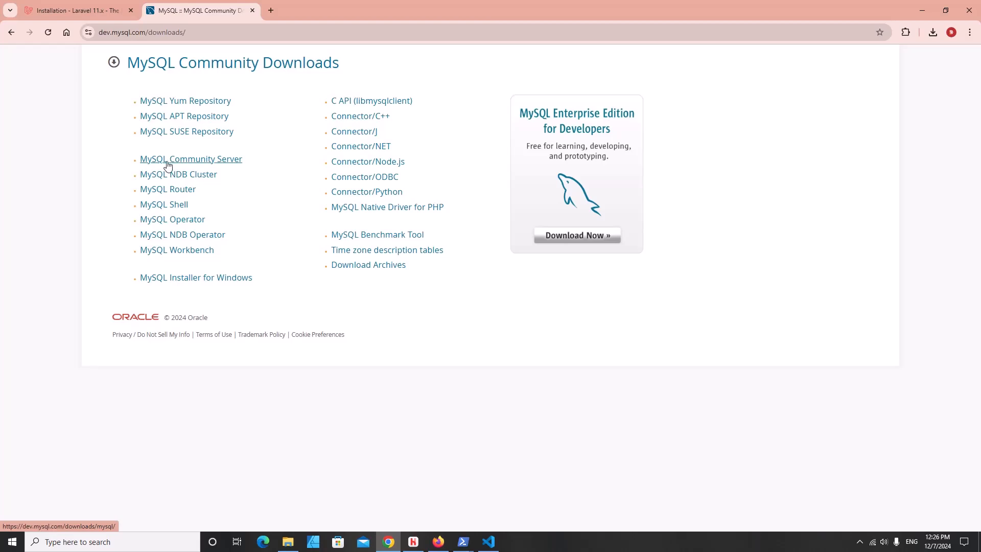
click(202, 165)
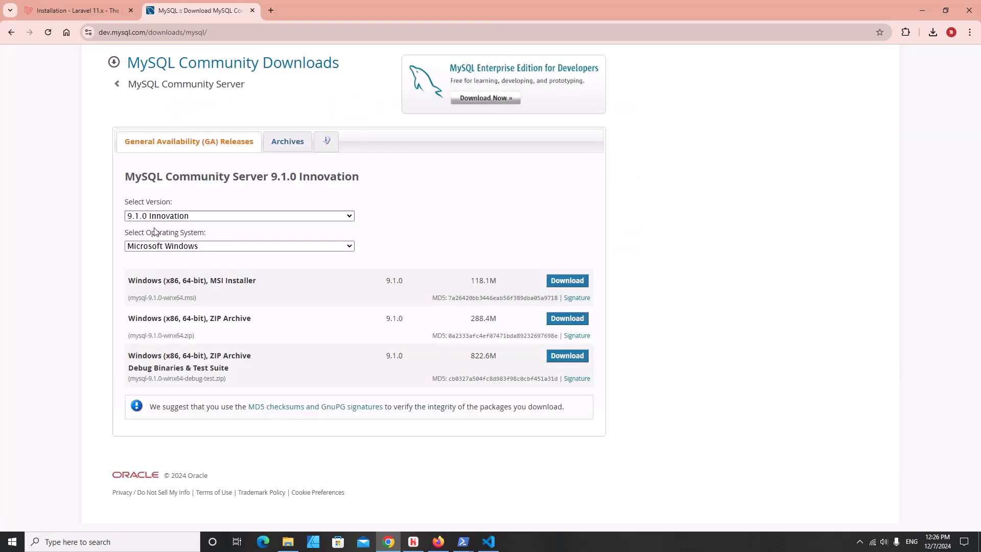
click(165, 248)
click(164, 247)
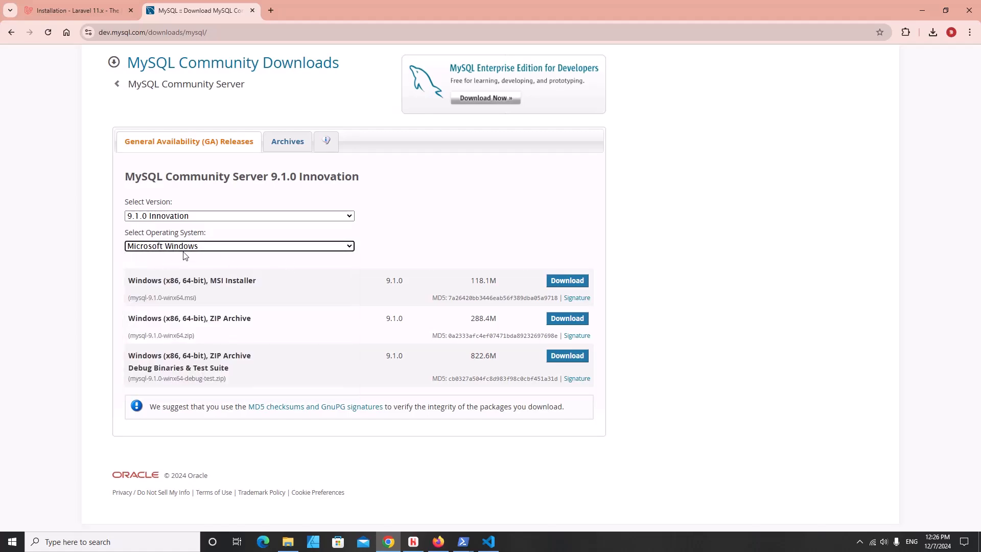
click(552, 287)
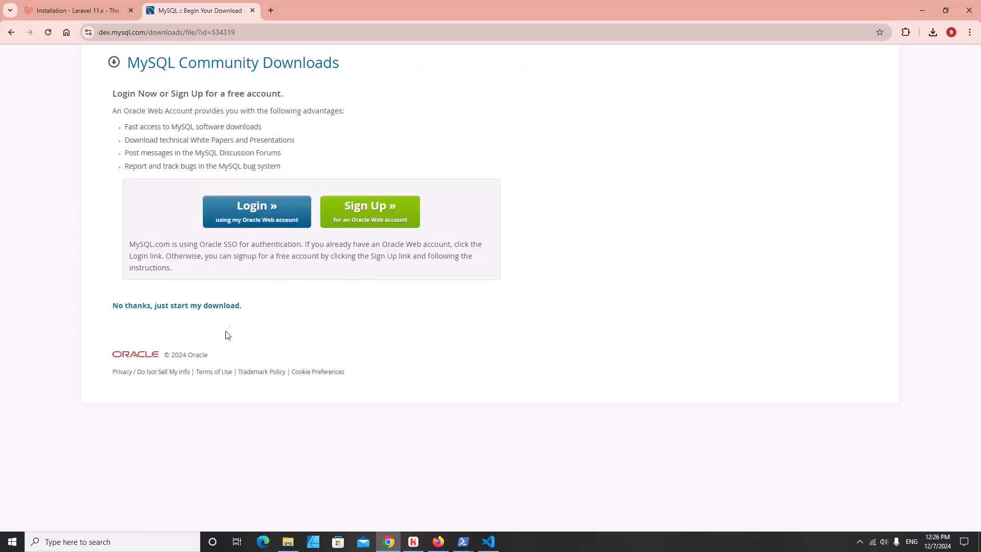
click(122, 307)
click(12, 32)
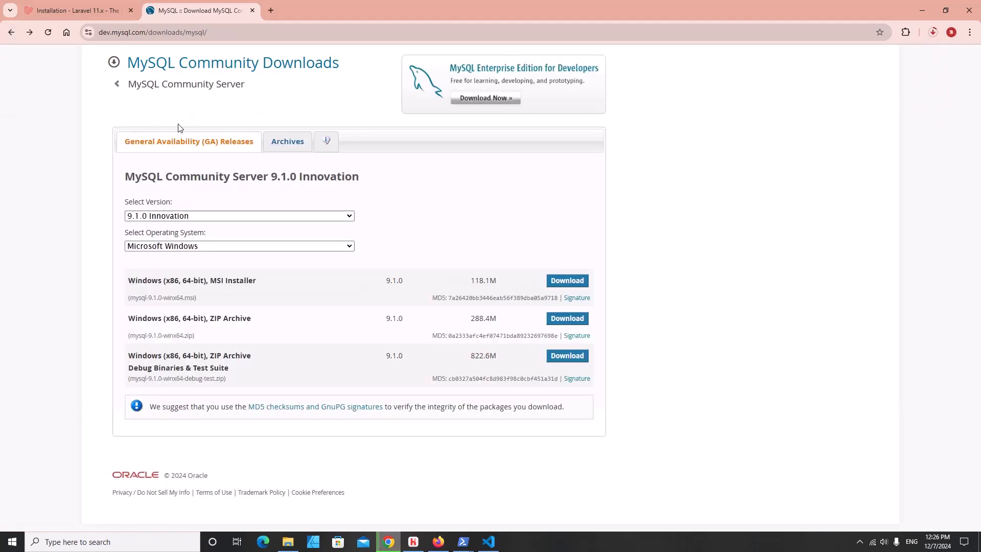
click(11, 33)
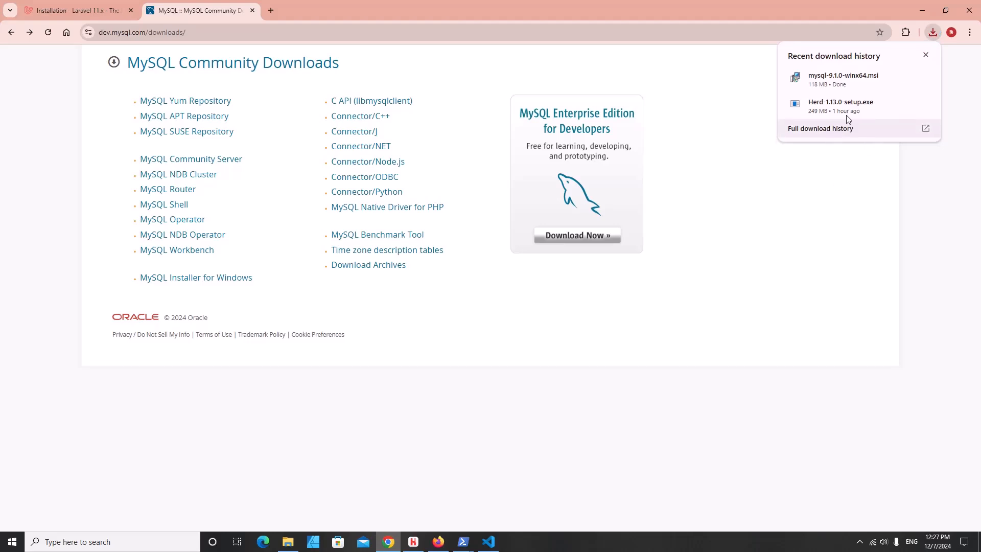
- Launch the downloaded mysql-9.1.0-winx64.msi installer from its Downloads folder
click(906, 77)
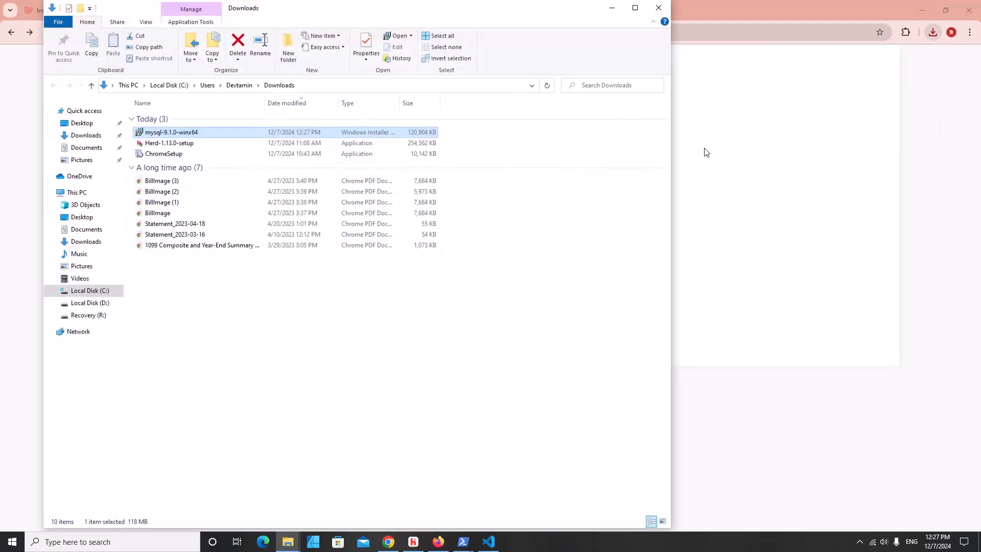
right_click(175, 132)
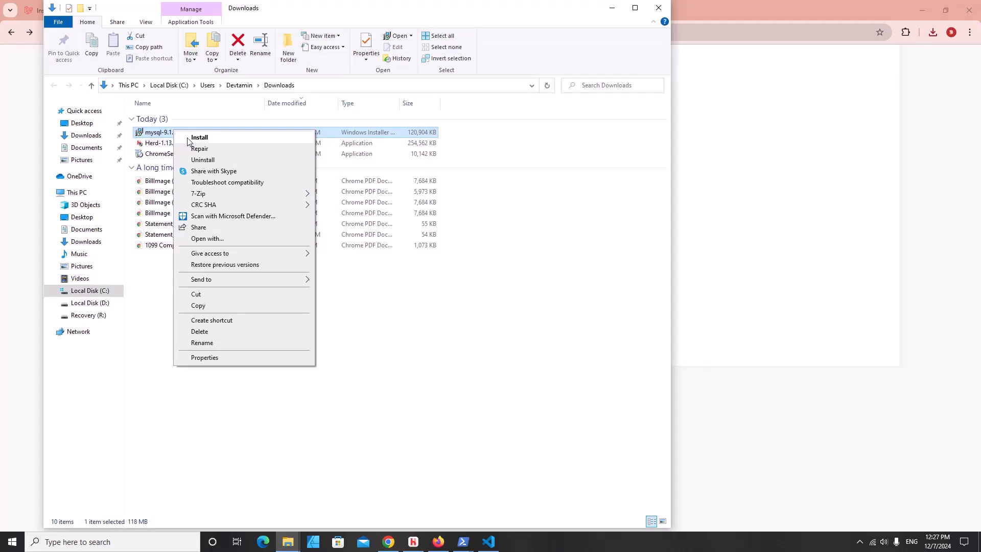
click(199, 138)
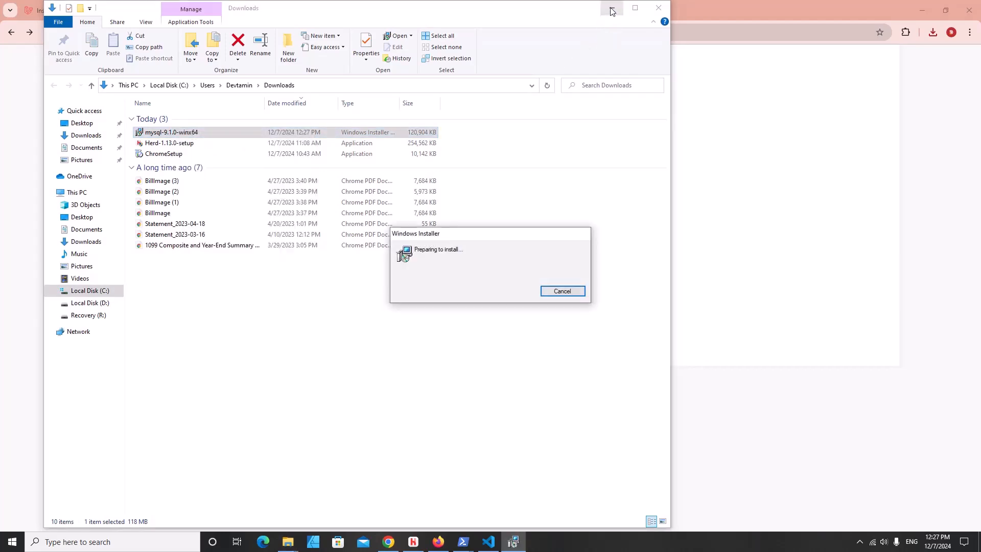
click(612, 7)
- Accept the license and install MySQL Server 9.1 with the Complete setup type
click(530, 351)
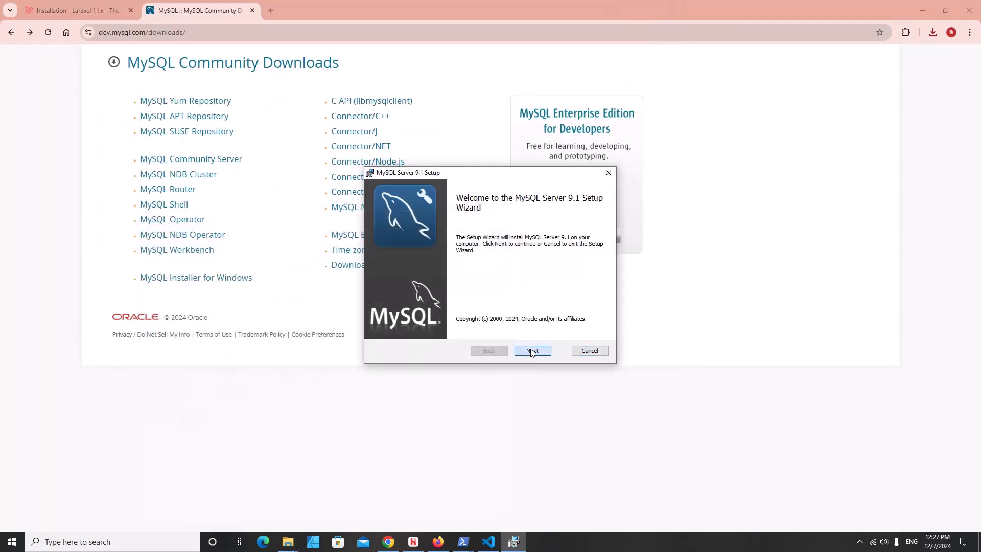
click(403, 326)
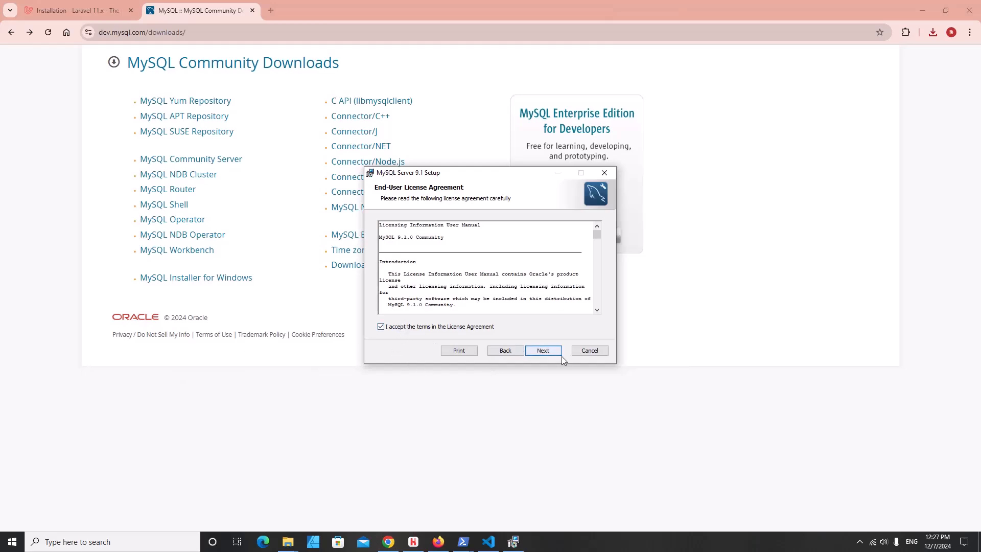
click(560, 354)
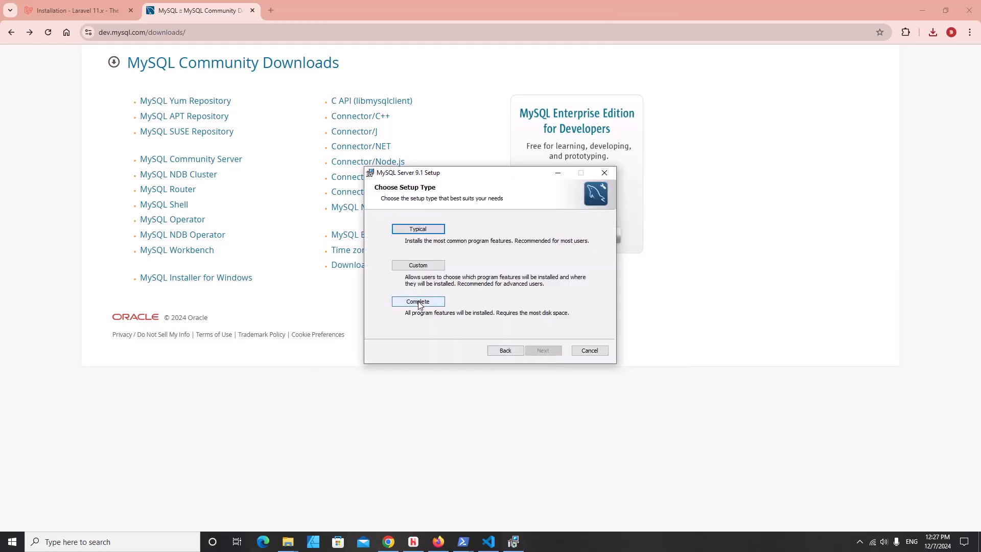
click(419, 302)
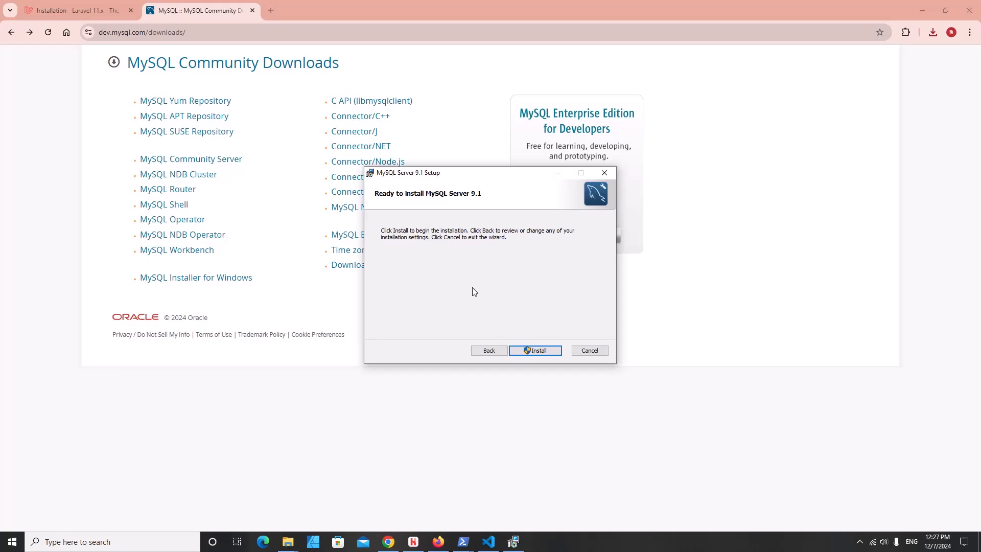
click(534, 350)
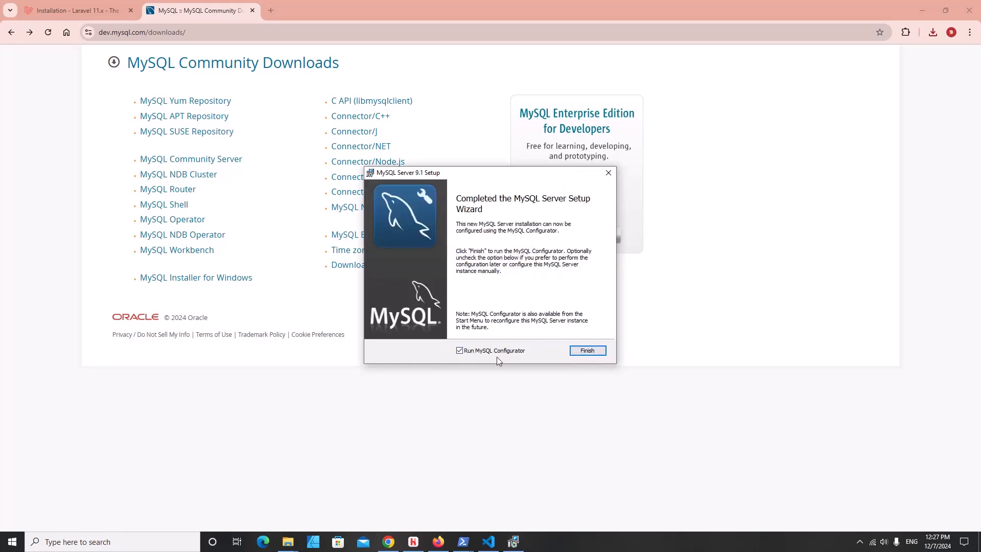
click(572, 350)
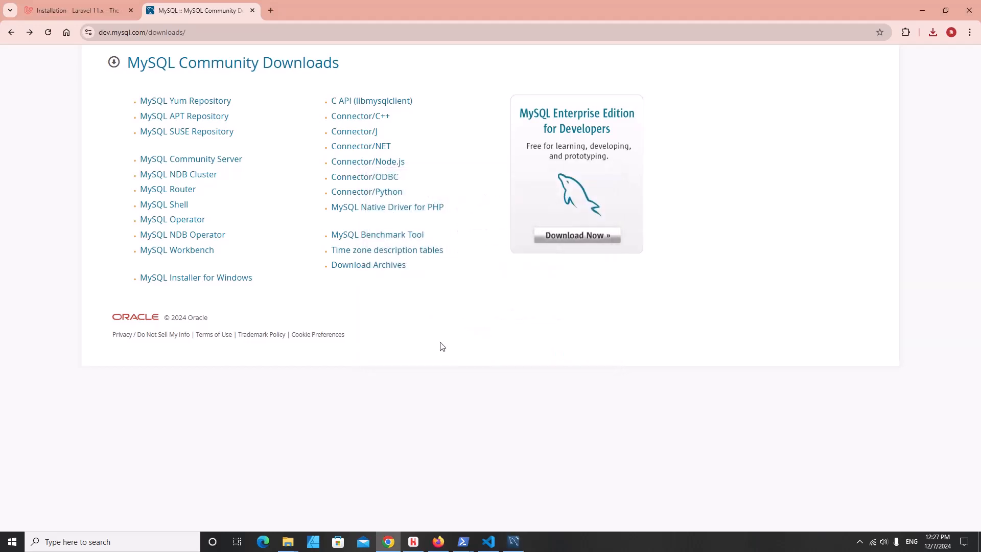
click(514, 543)
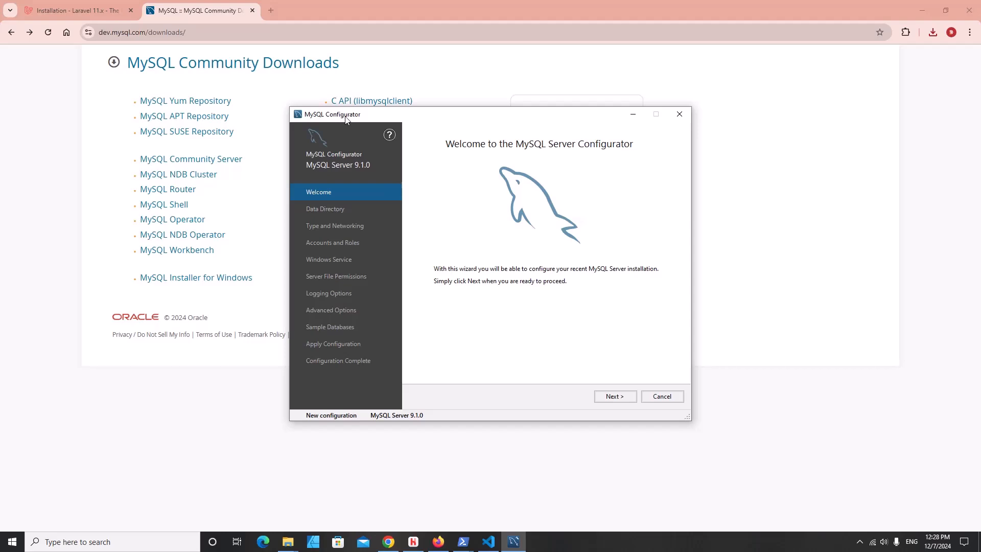
- Keep the default data directory and Development Computer networking on port 3306
click(624, 400)
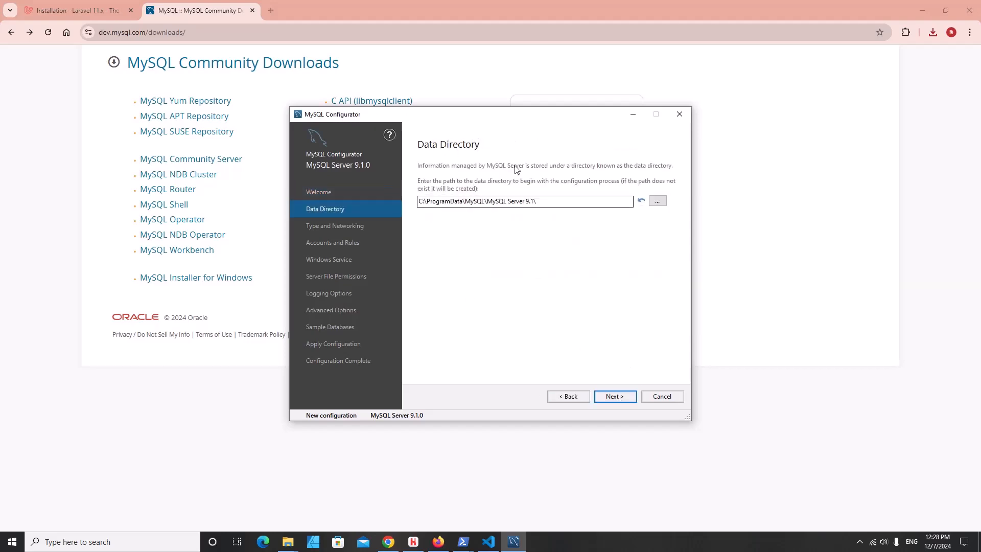
click(616, 397)
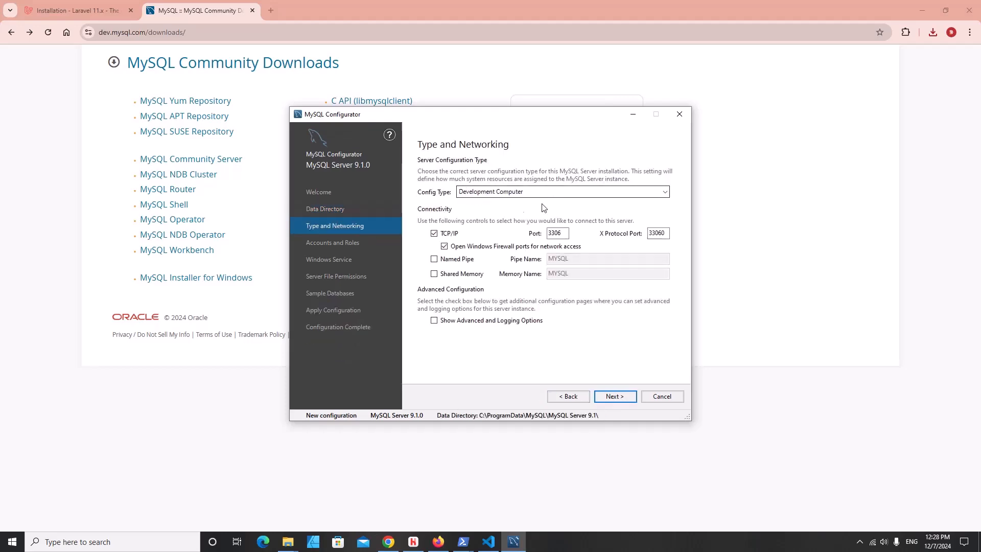
click(616, 396)
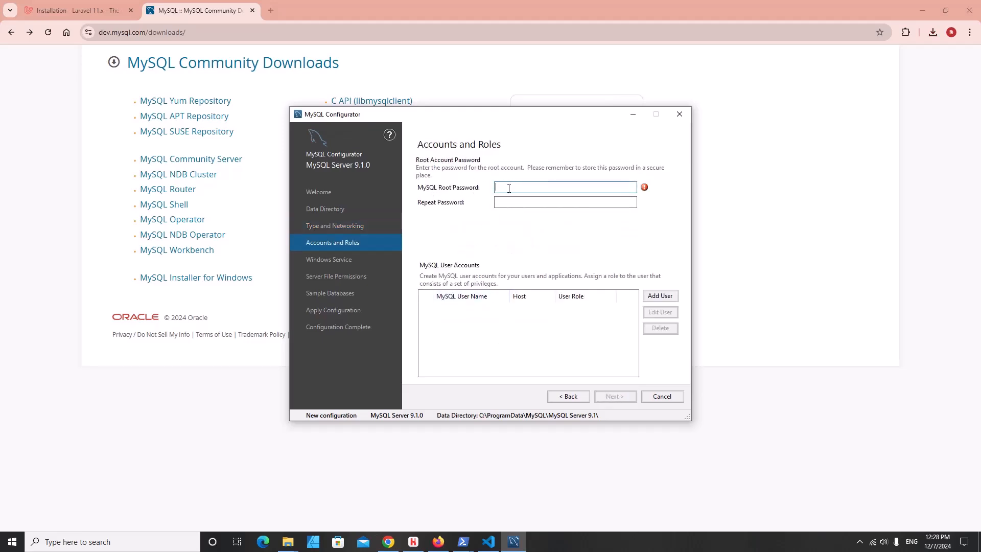
- Enter and repeat the root account password
text(23)
click(519, 203)
text(1)
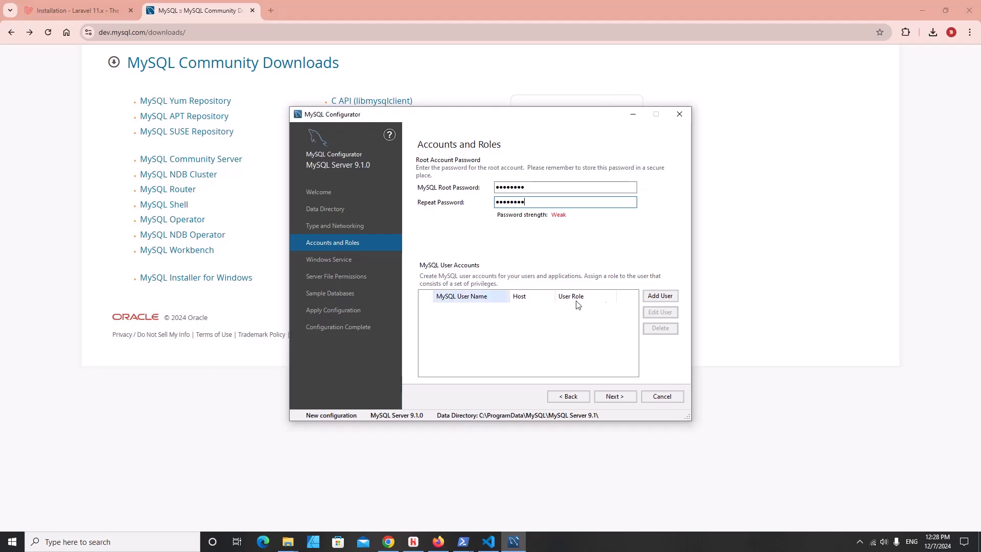
- Add a password-protected user account with the DB Admin role for all hosts
click(660, 295)
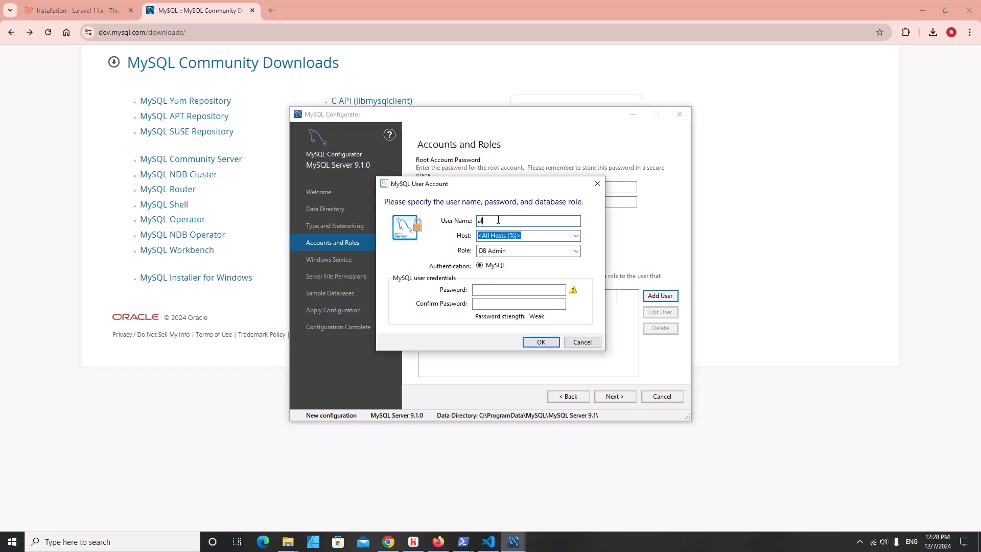
click(495, 290)
text(12345)
text(678)
key(Tab)
text(1234)
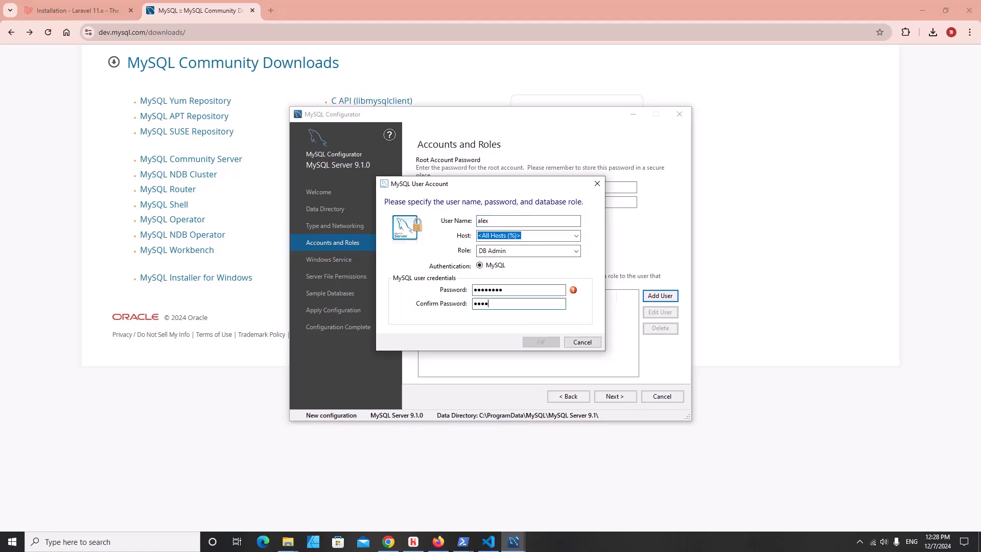
click(528, 253)
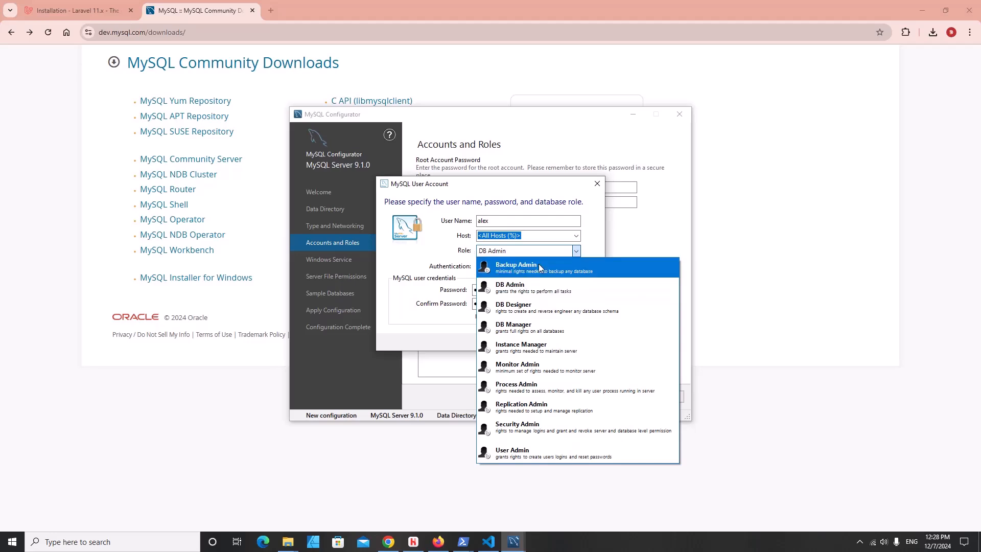
click(449, 253)
click(499, 252)
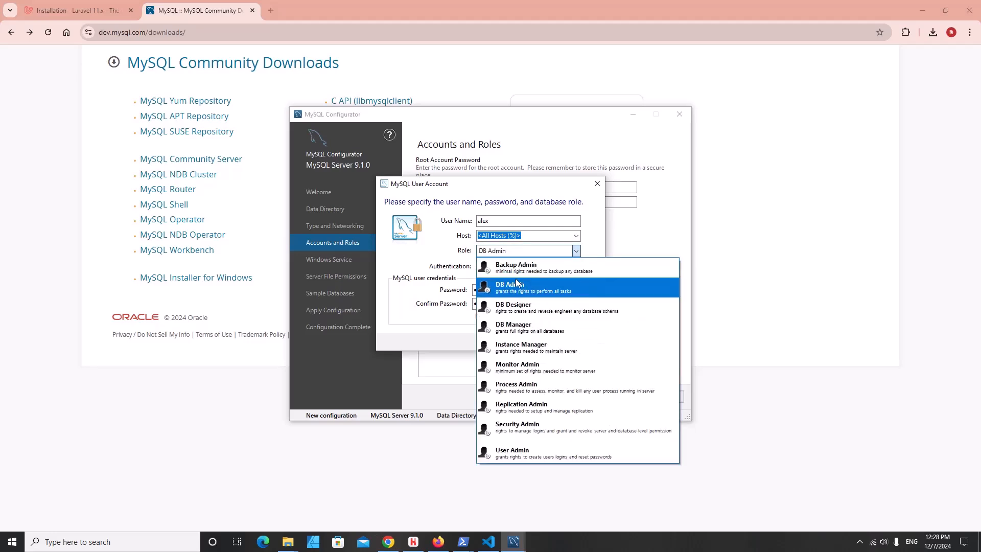
click(515, 287)
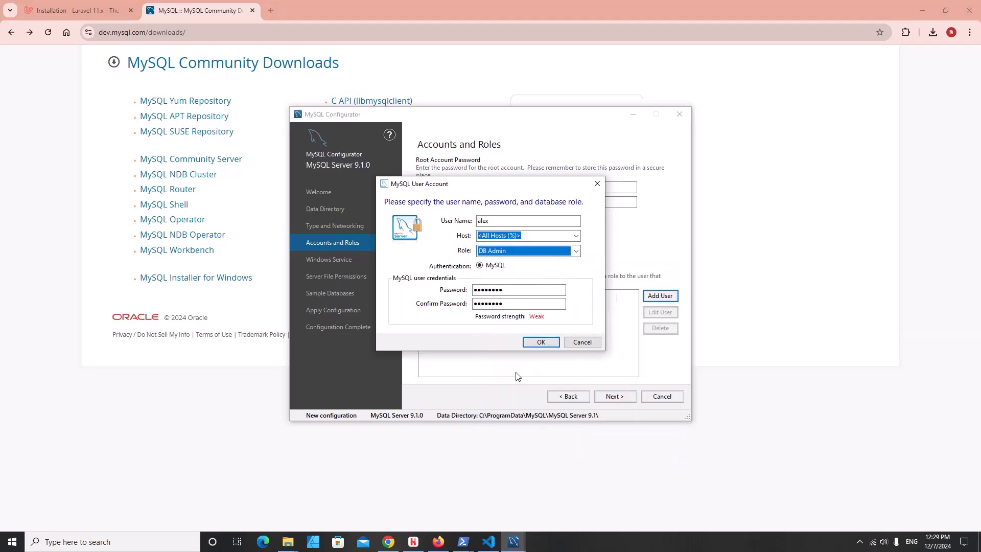
click(538, 252)
click(449, 254)
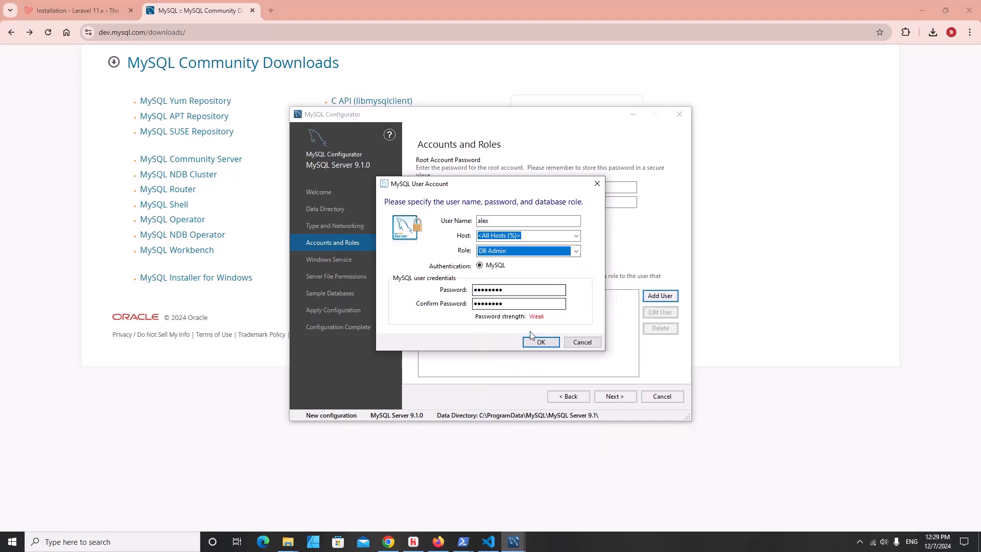
click(541, 342)
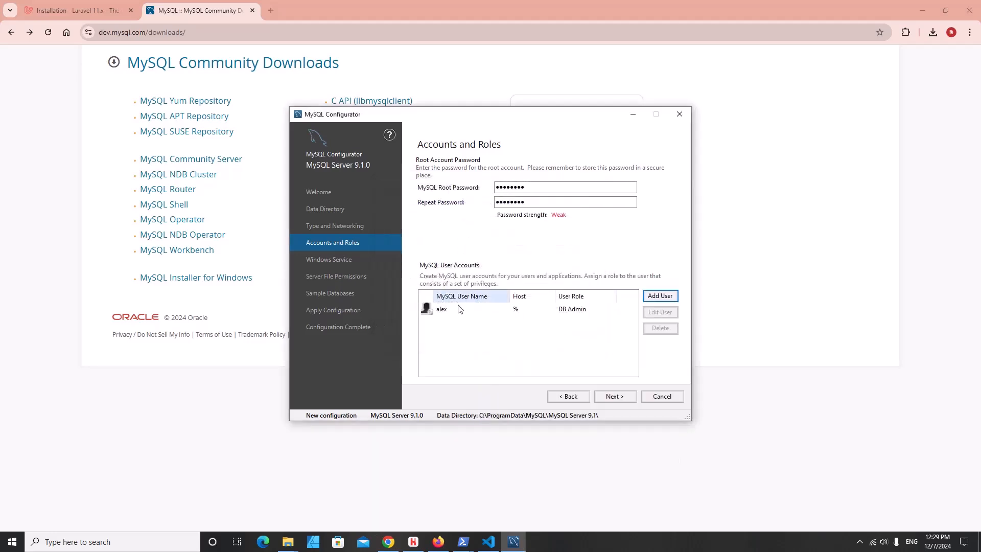
- Keep the default service, permission and sample-database settings and execute the configuration
click(619, 397)
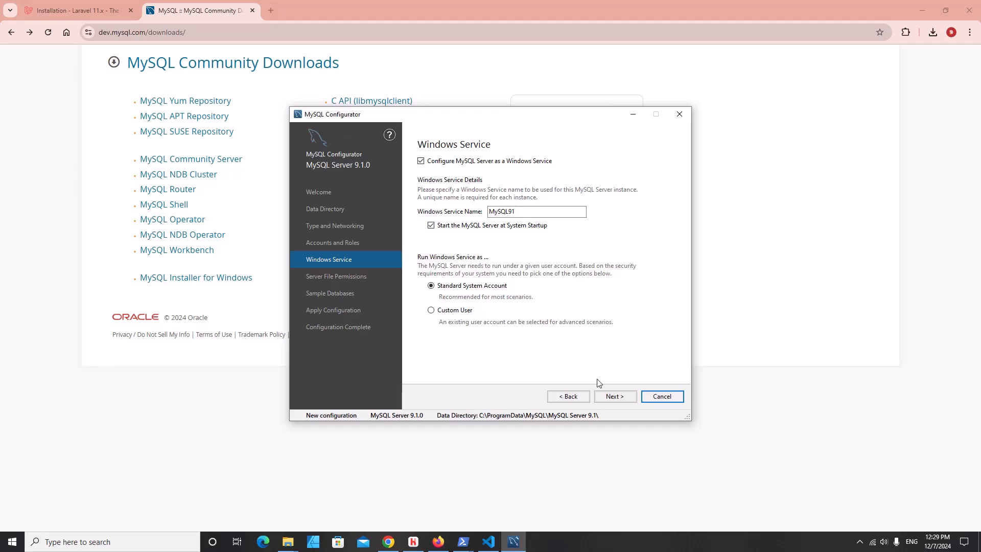
click(609, 398)
click(614, 397)
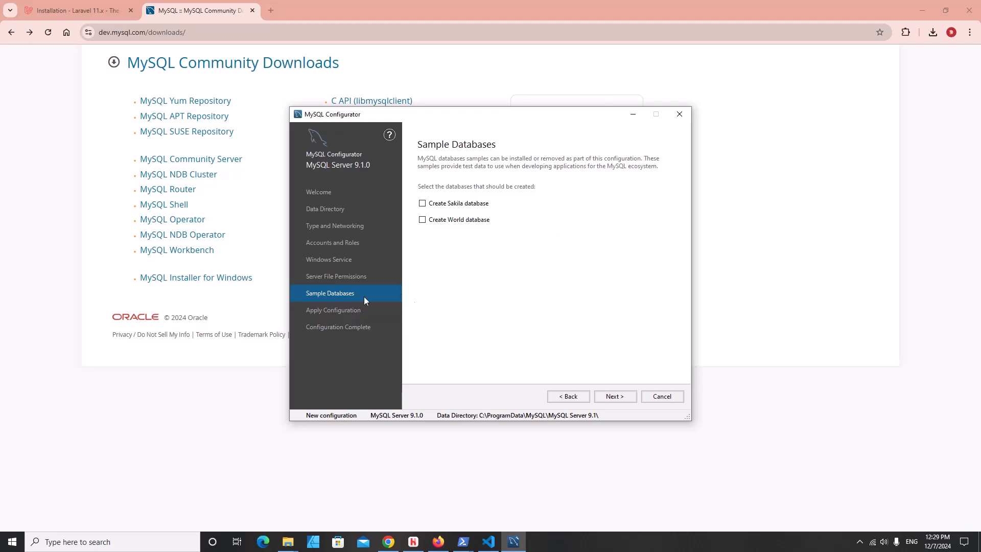
click(615, 399)
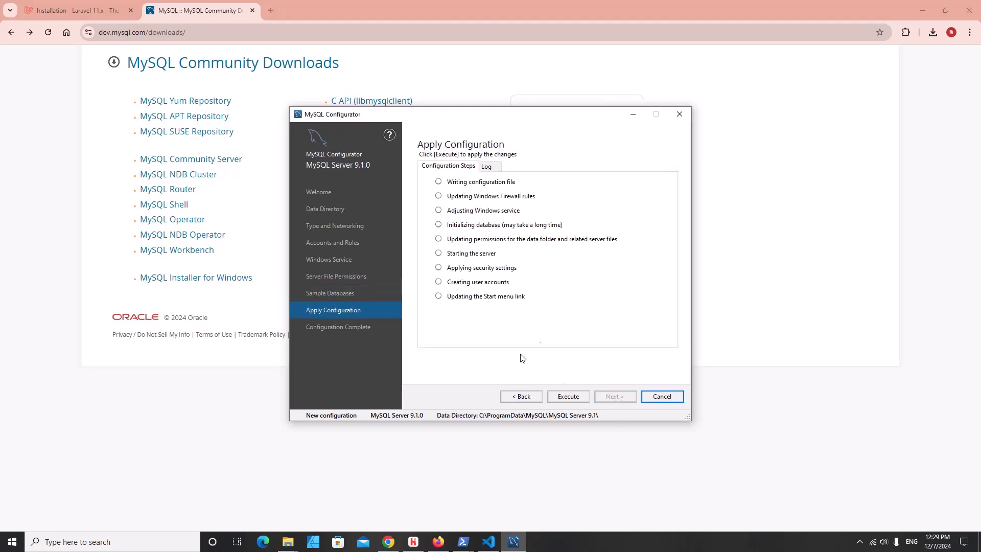
click(570, 399)
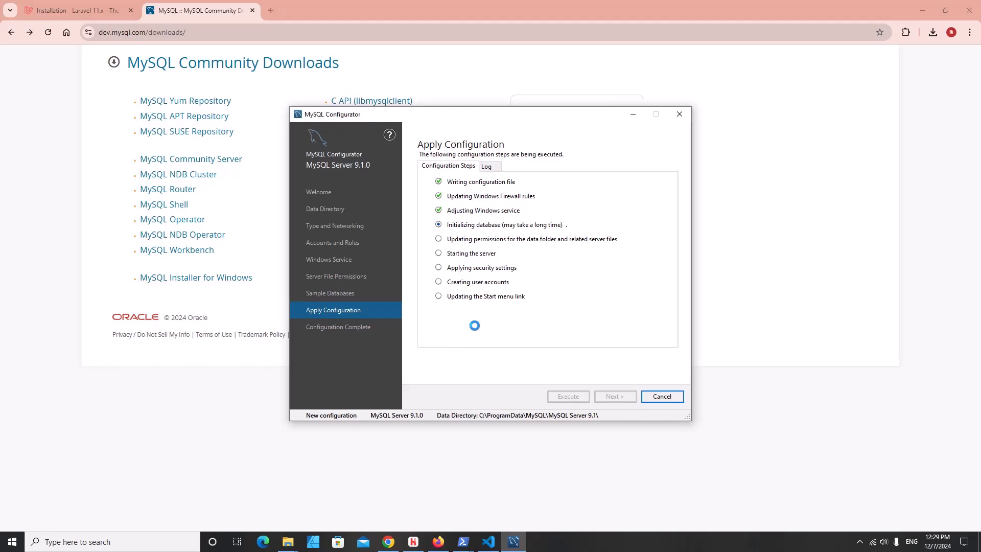
click(658, 398)
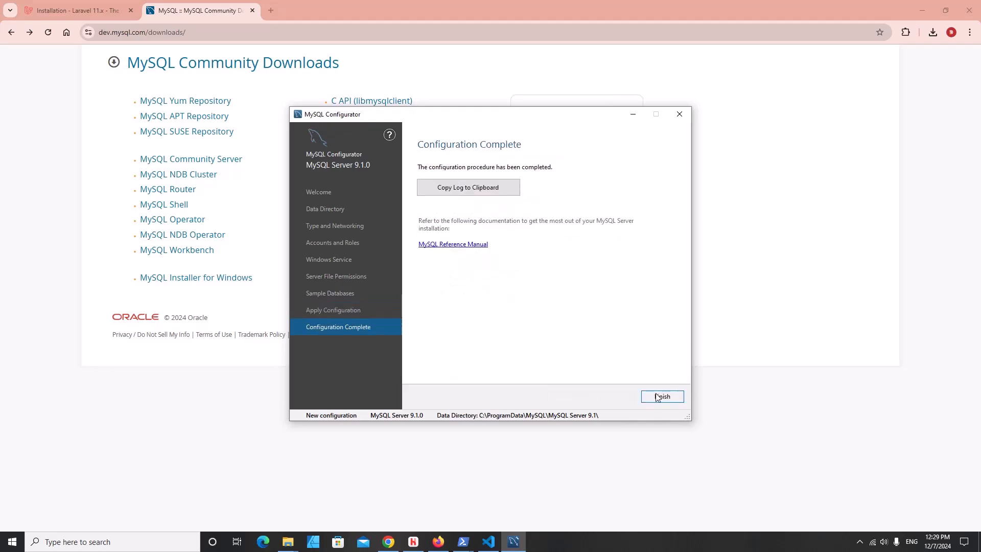
- Close the configurator and start MySQL 9.1 Command Line Client from the Start menu's MySQL group
click(663, 397)
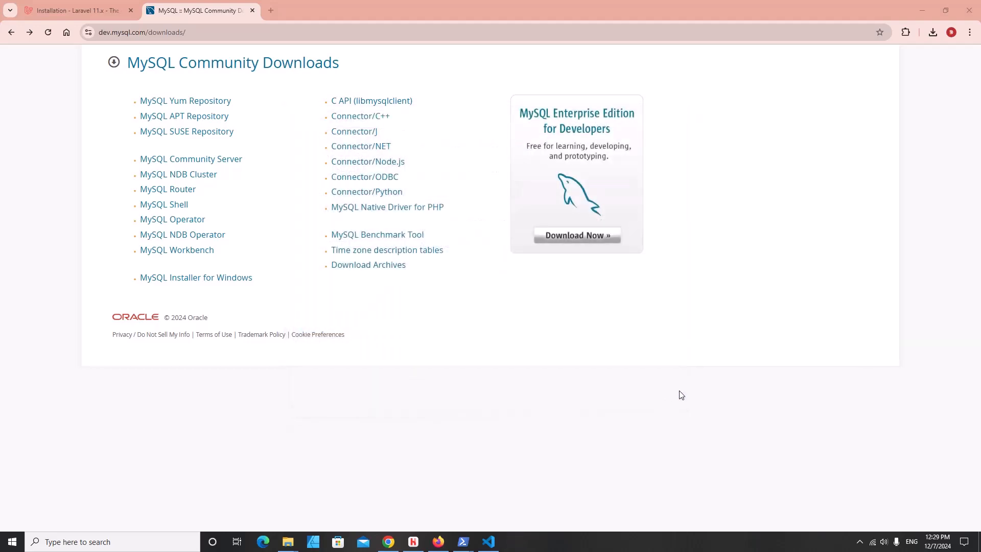
click(10, 542)
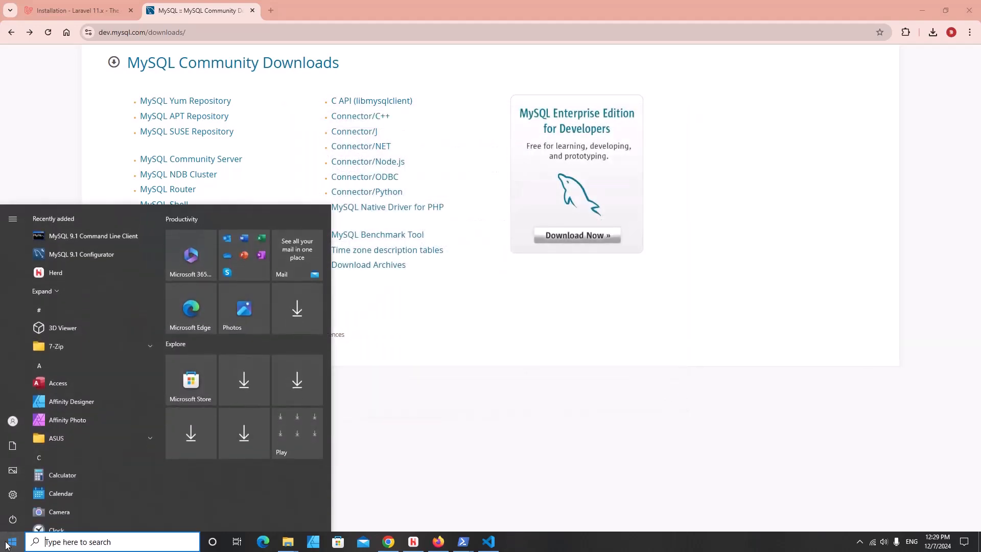
scroll(66, 427, down, 15)
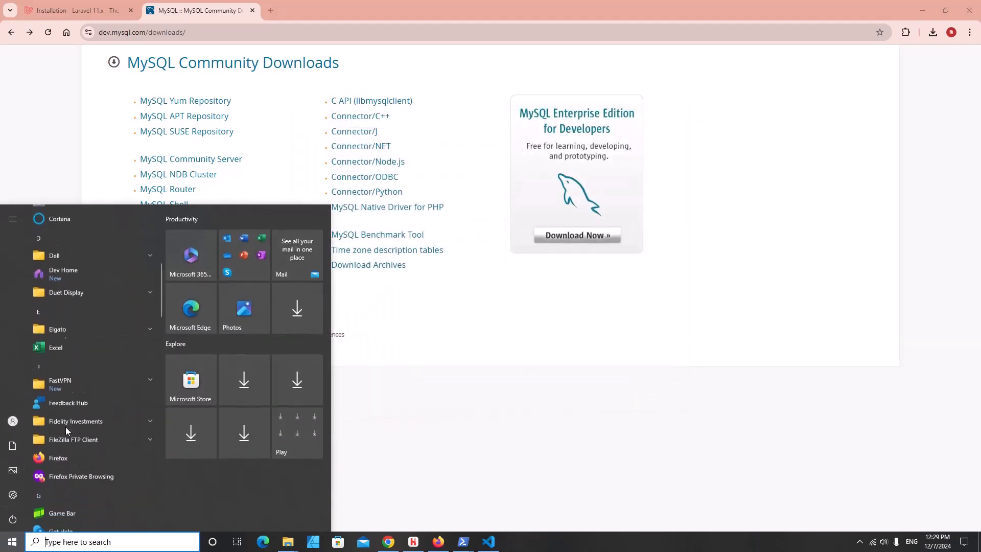
scroll(65, 427, up, 1)
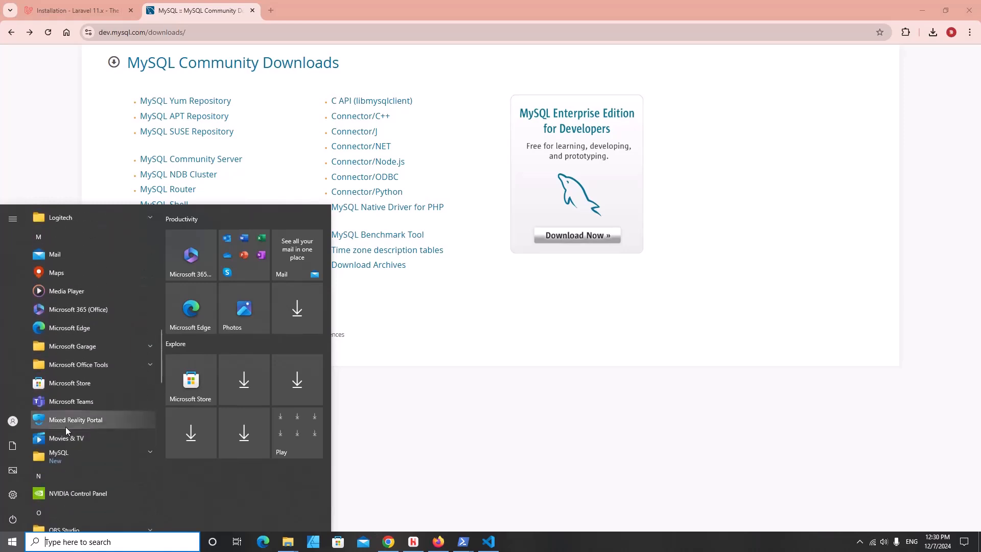
scroll(91, 435, down, 1)
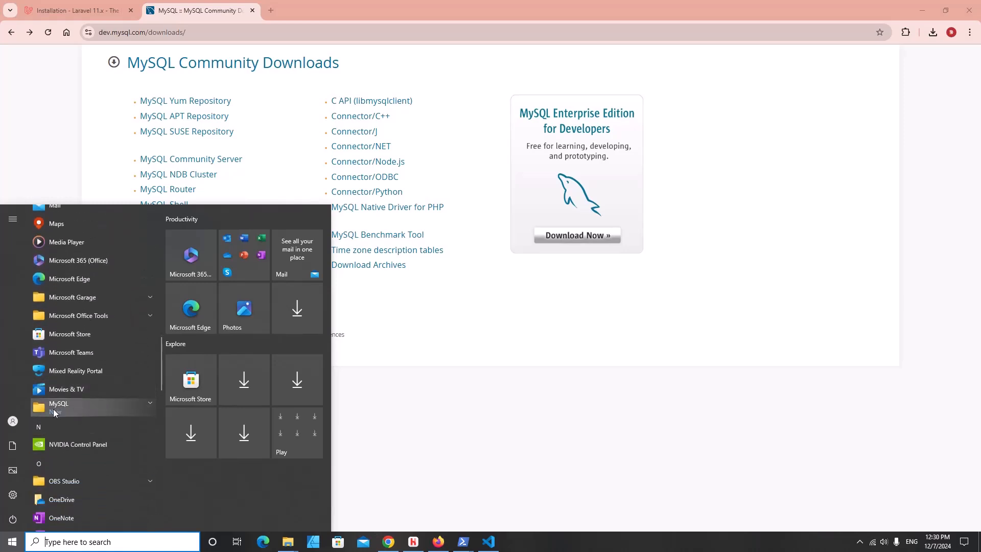
click(75, 406)
scroll(53, 440, down, 1)
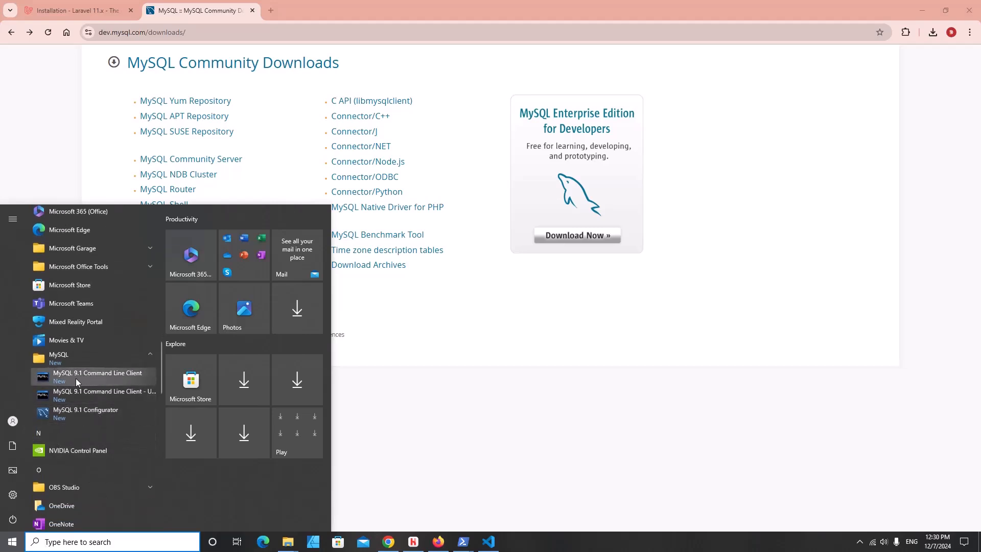
click(117, 378)
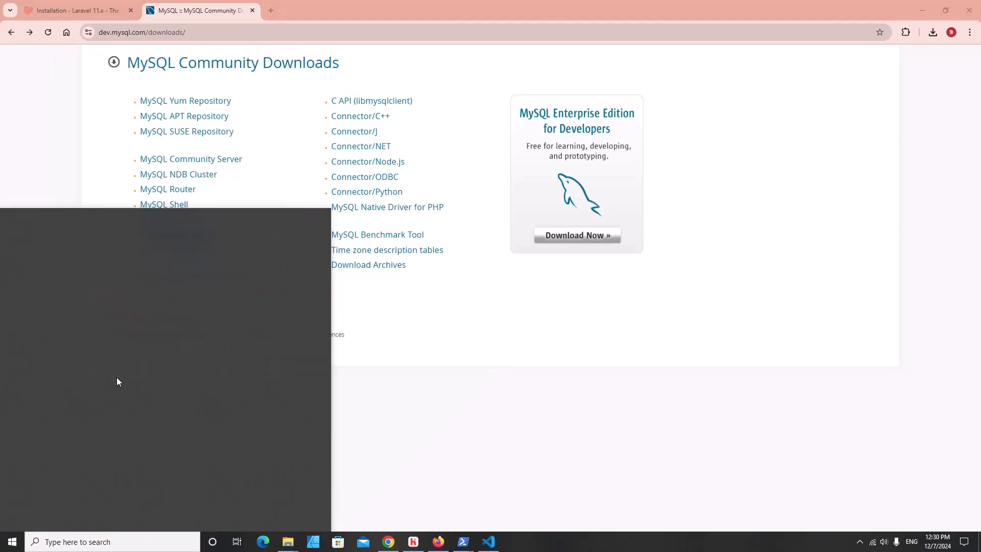
- Log in with the root password and list the existing databases with show databases;
drag(275, 63, 499, 129)
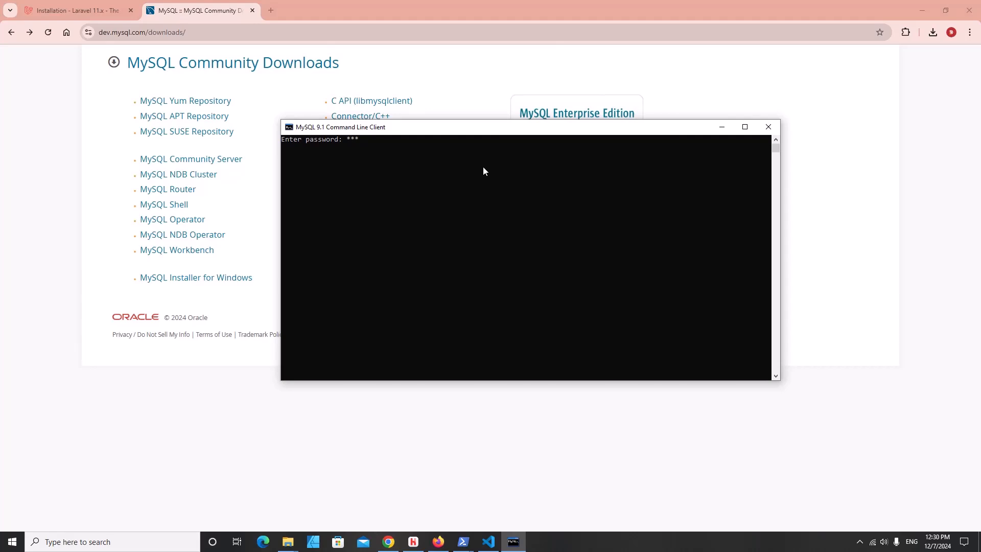
text(********)
key(Return)
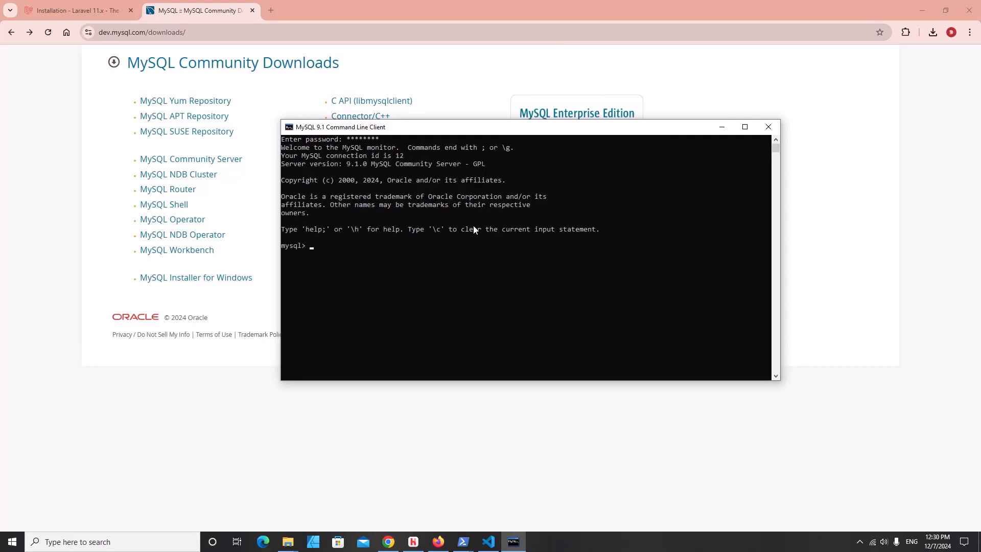
text(show databases;)
key(Return)
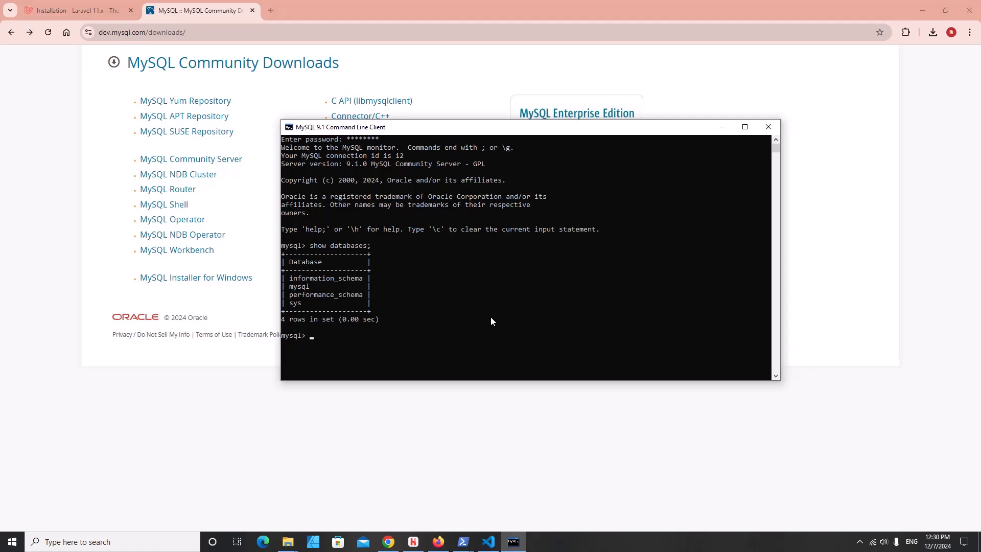
- Create the devtamin database and list databases again to confirm it exists
key(Caps_Lock)
text(CREA)
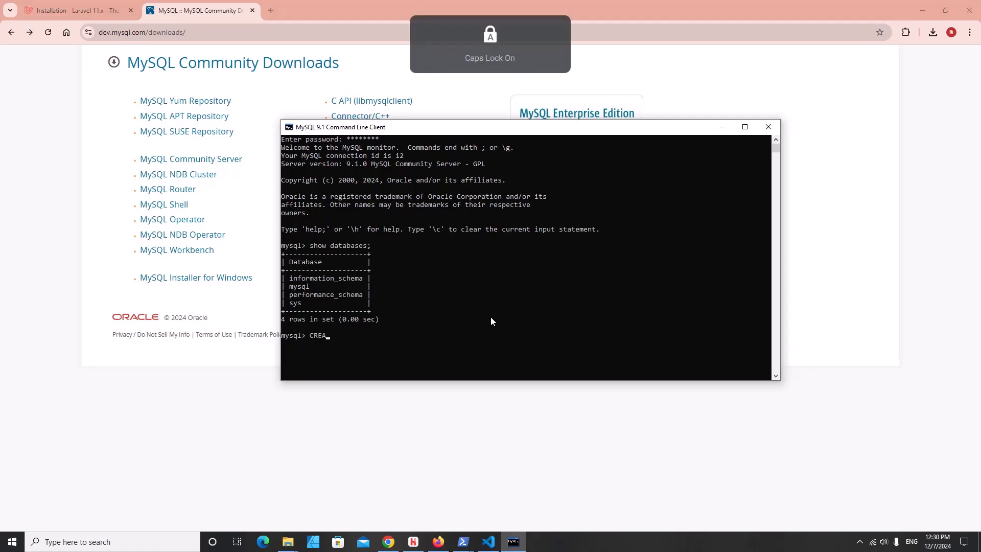
text(TE DATABASE)
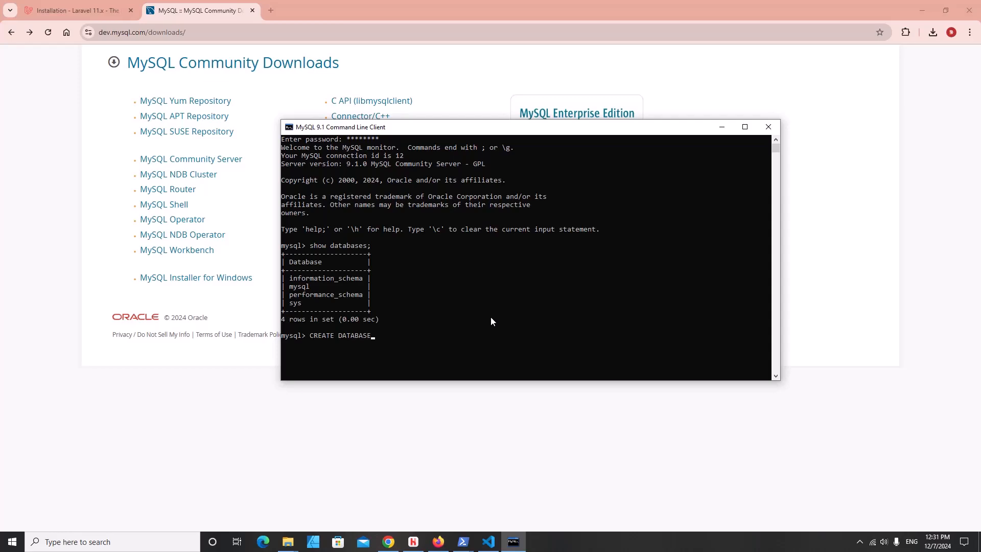
key(Caps_Lock)
text(devtamin;)
key(Return)
text(sh)
key(BackSpace)
key(BackSpace)
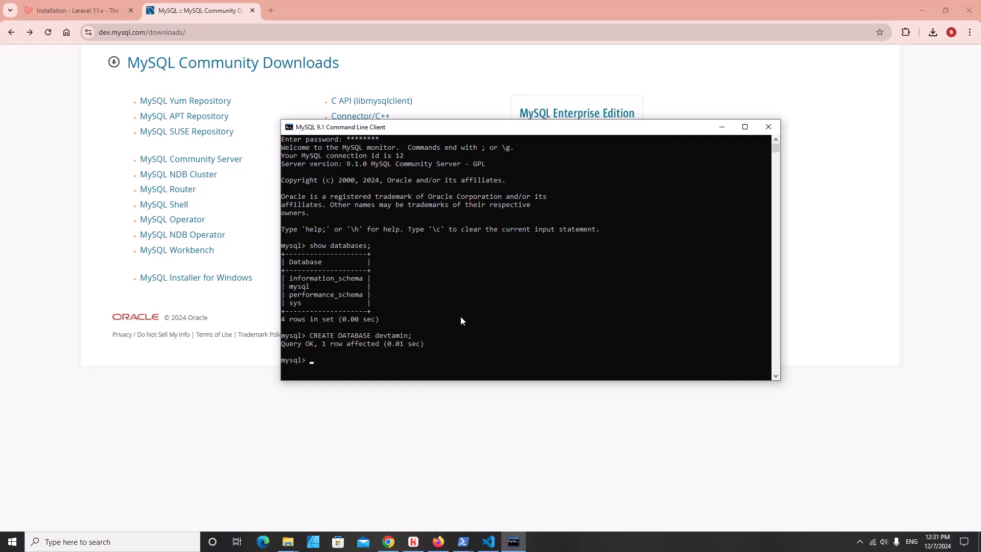
text(show databases;)
key(Return)
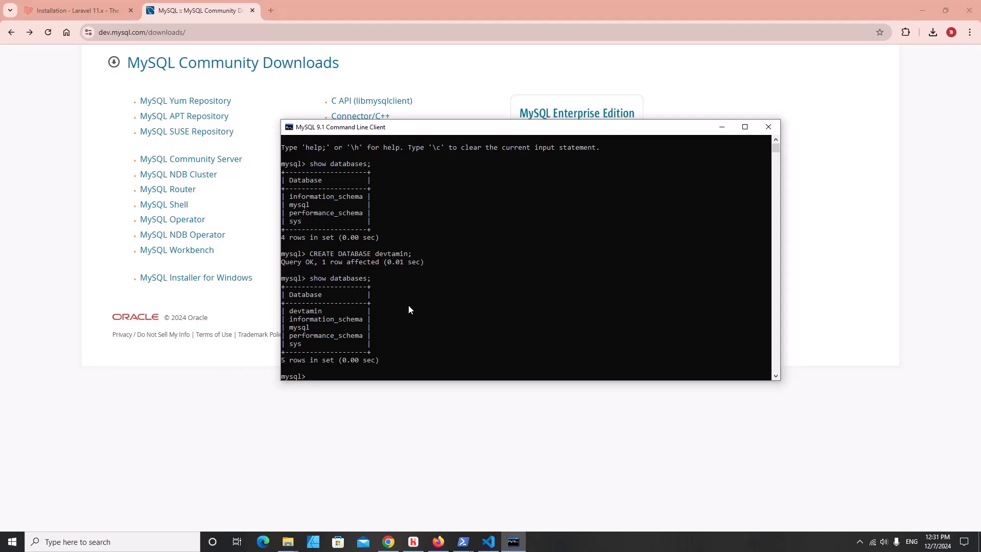
- Download phpMyAdmin 5.2.1 from the official phpmyadmin.net website
click(722, 127)
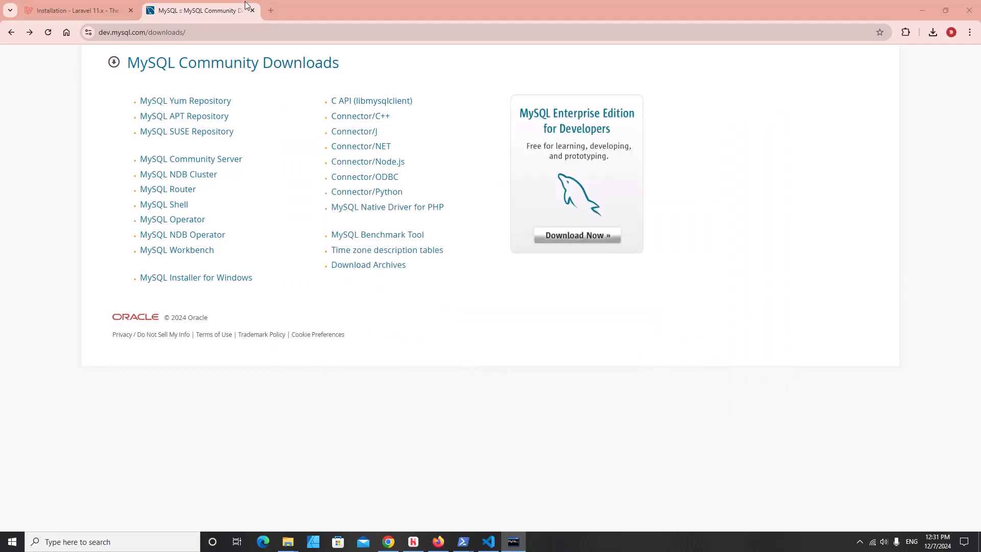
click(268, 11)
text(php)
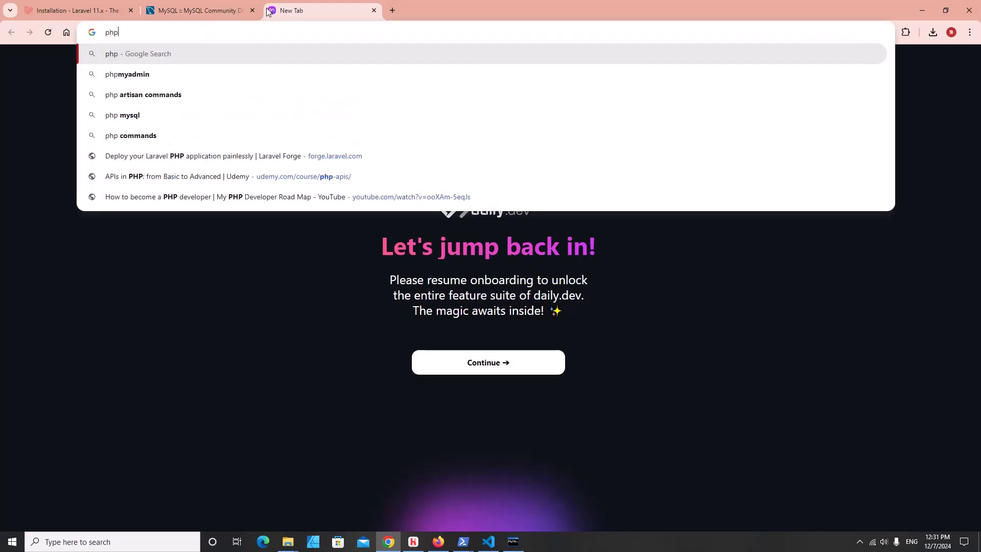
text(myadmin)
key(Return)
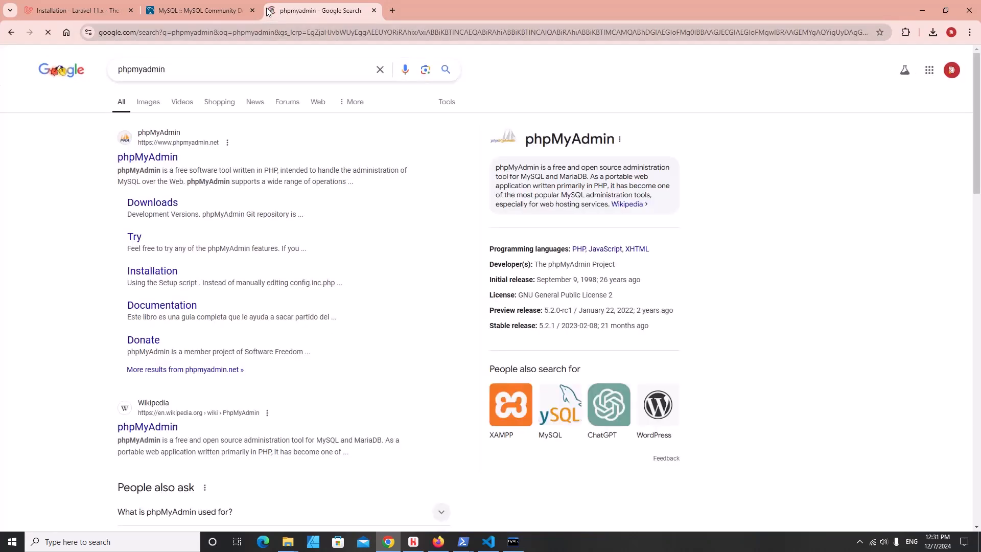
click(138, 159)
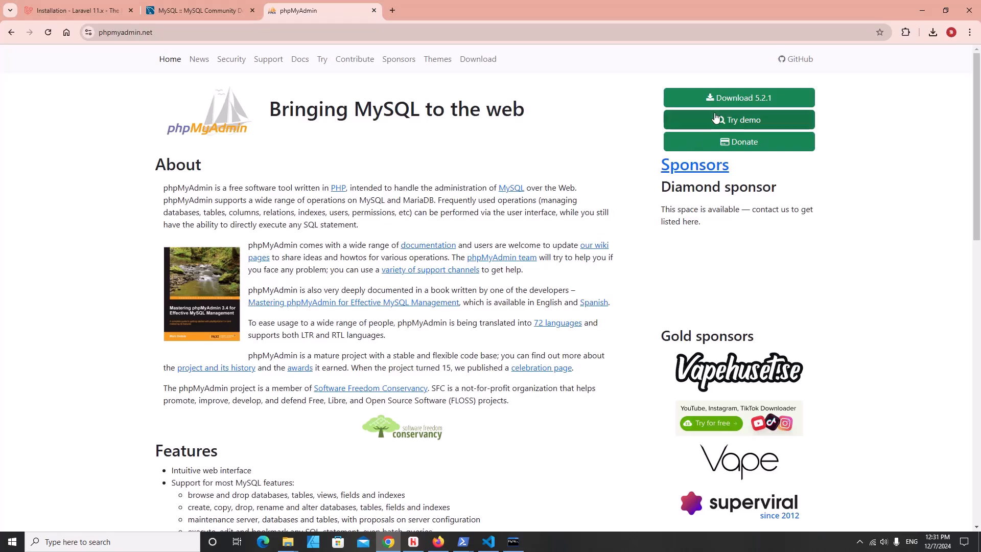
click(731, 98)
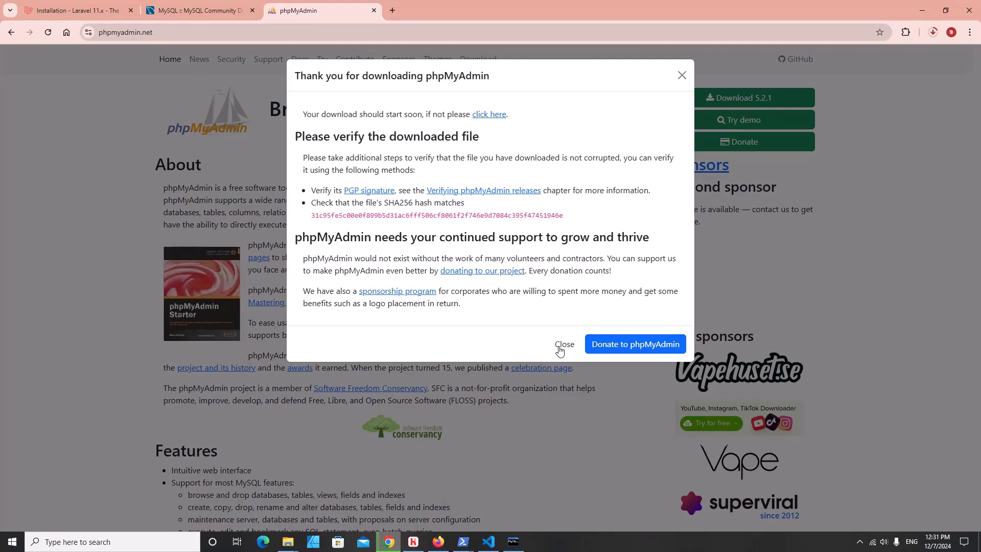
click(563, 344)
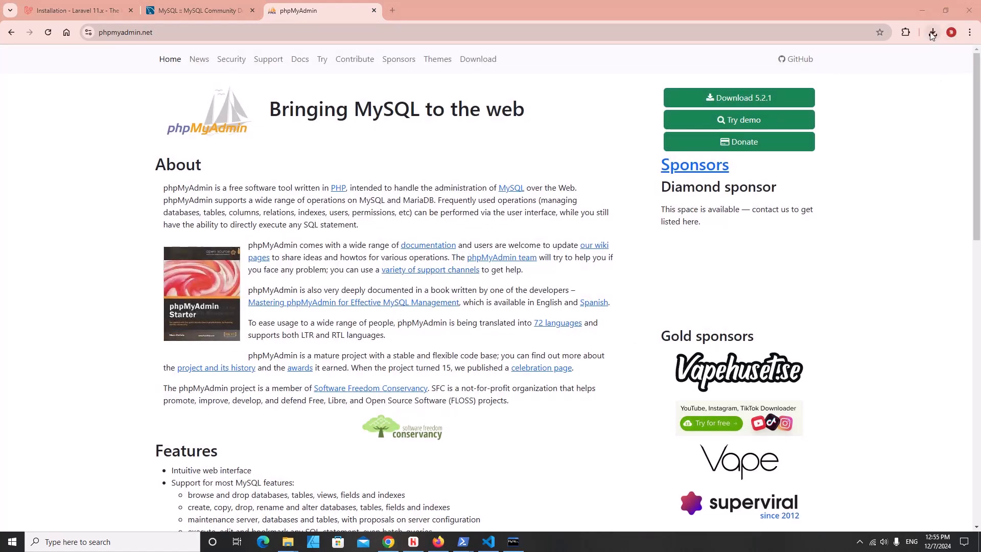
- Copy the downloaded phpMyAdmin-5.2.1-all-languages zip from its Downloads folder
click(933, 32)
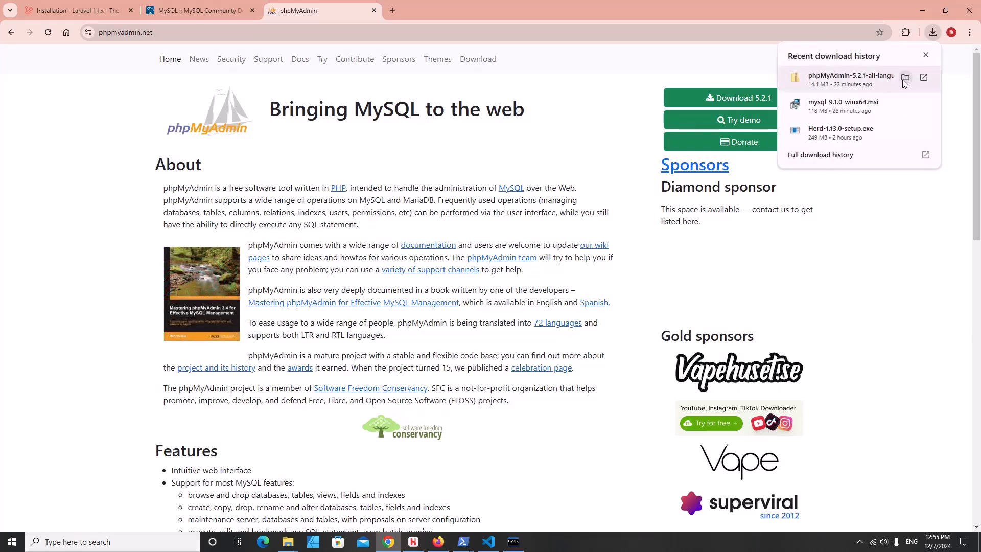
click(912, 75)
right_click(175, 177)
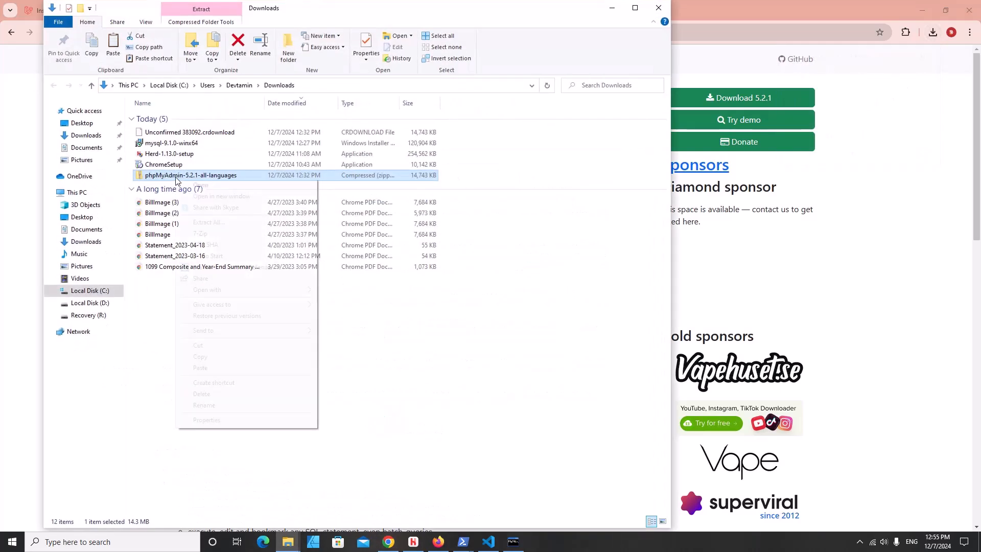
click(212, 359)
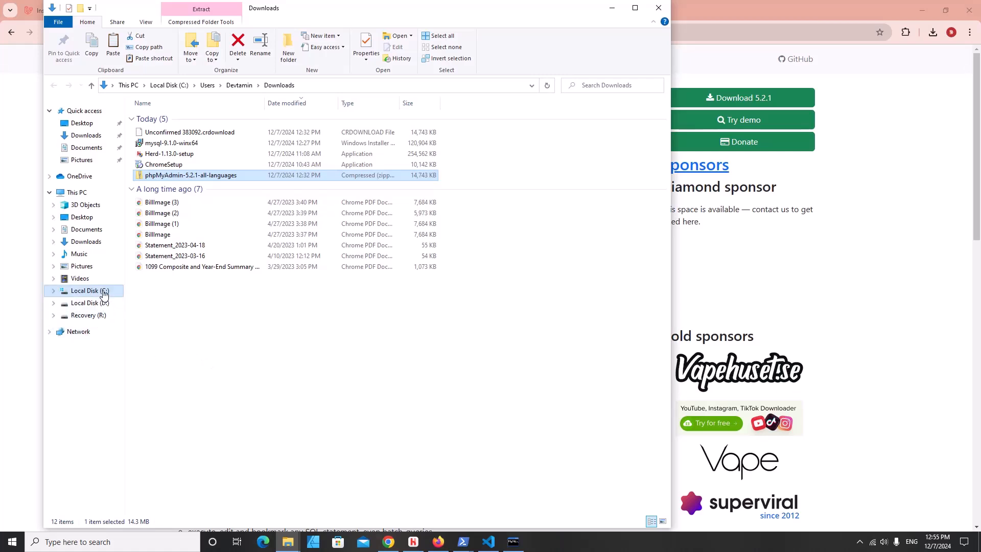
- Paste the phpMyAdmin zip into C:\Users\Devtamin\Herd
click(99, 292)
click(175, 249)
double_click(175, 249)
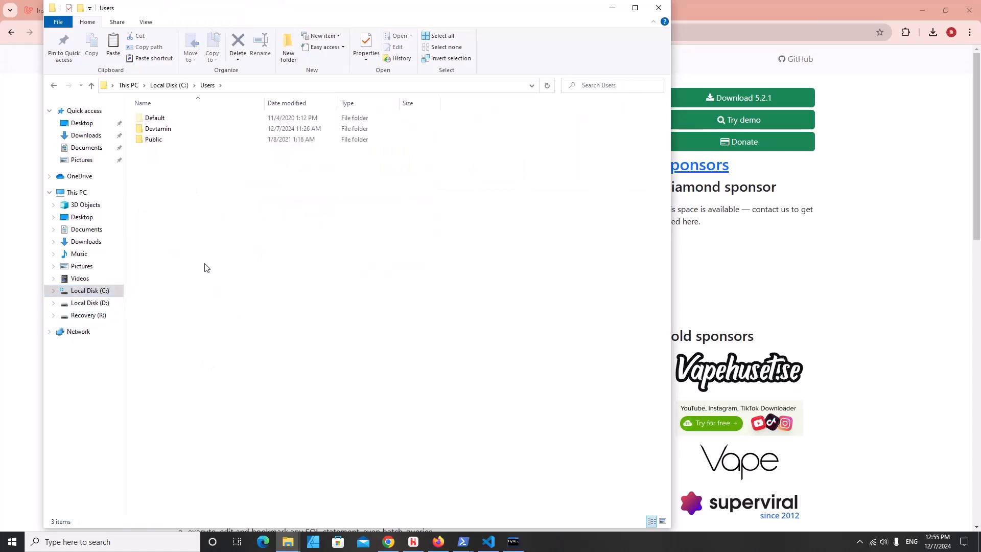
double_click(173, 130)
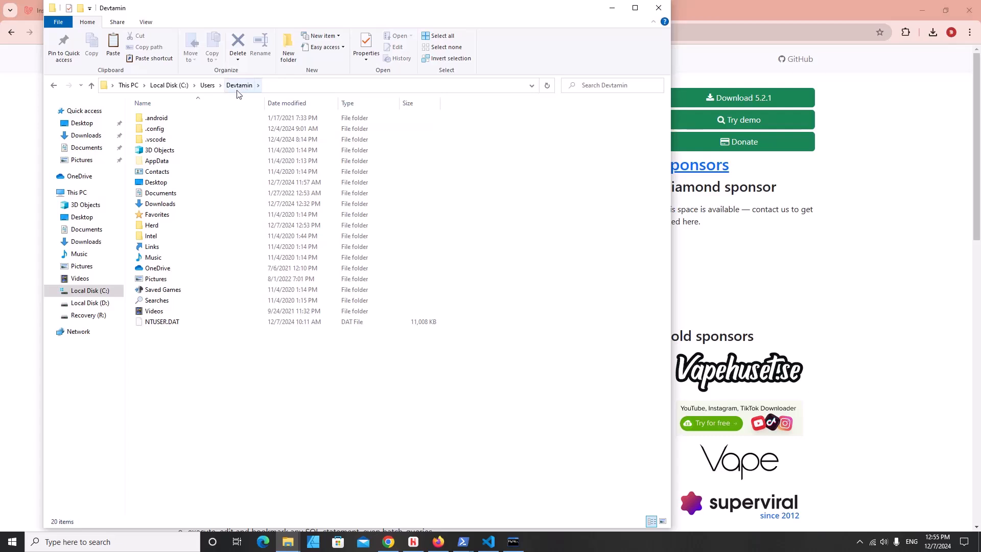
double_click(152, 227)
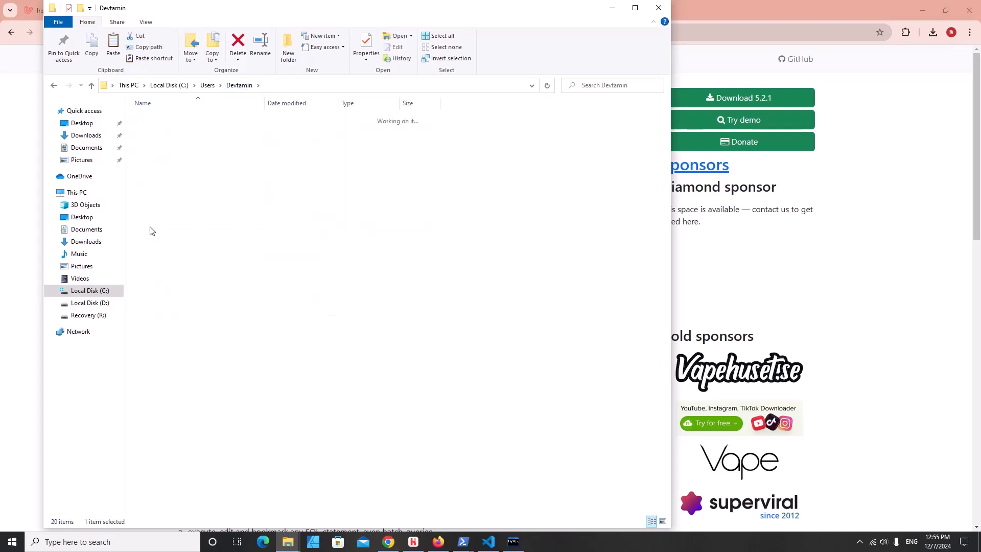
right_click(191, 170)
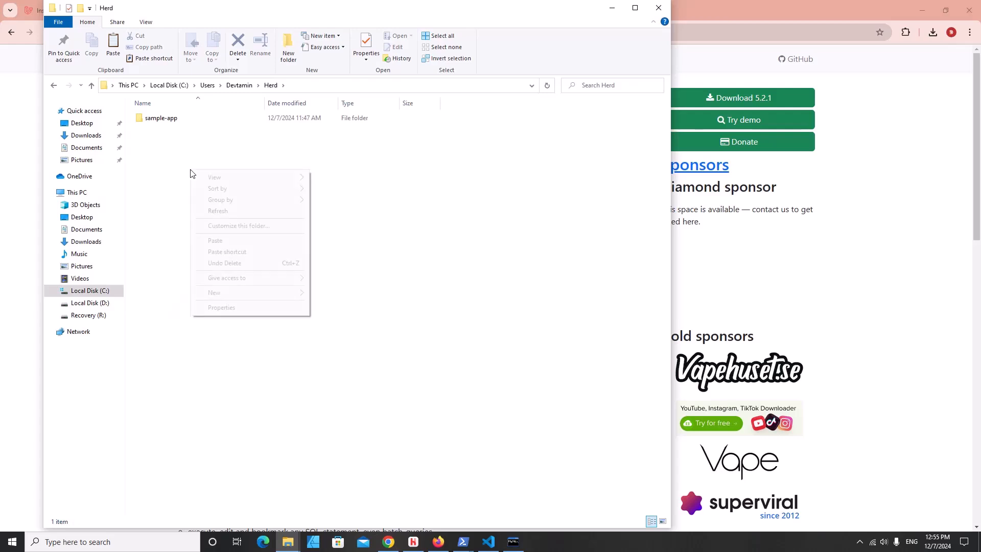
click(228, 240)
- Extract the zip into a phpMyAdmin-5.2.1-all-languages folder and delete the zip
right_click(214, 134)
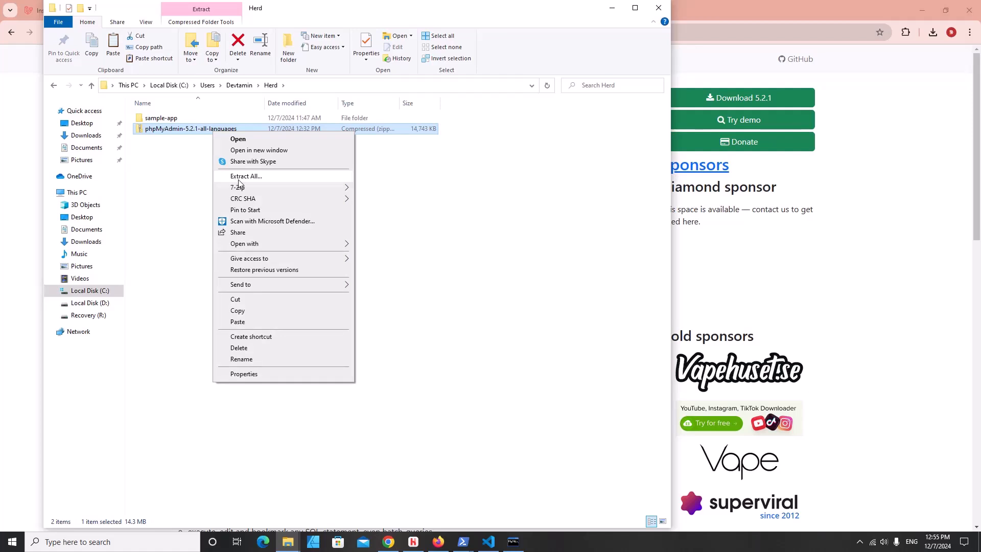
mouse_move(257, 190)
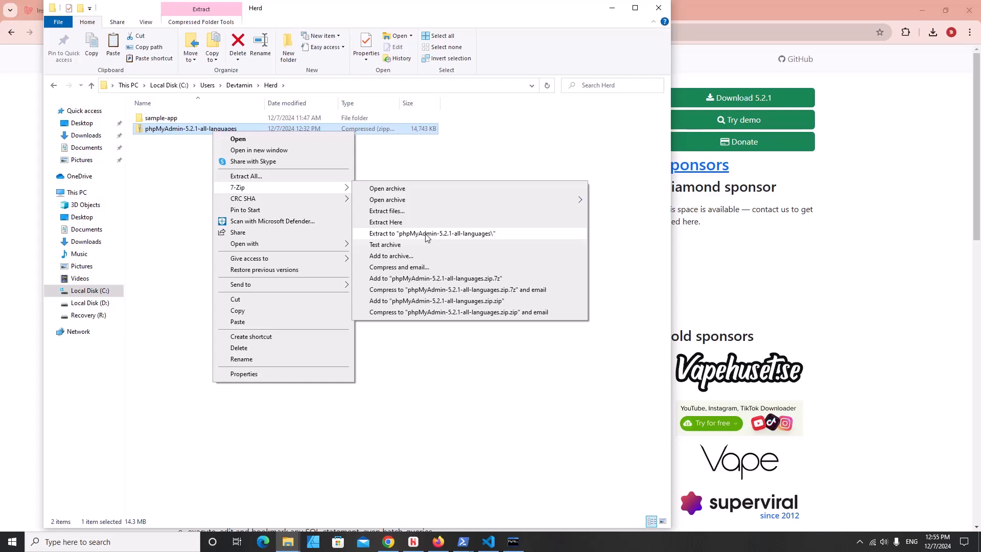
click(427, 234)
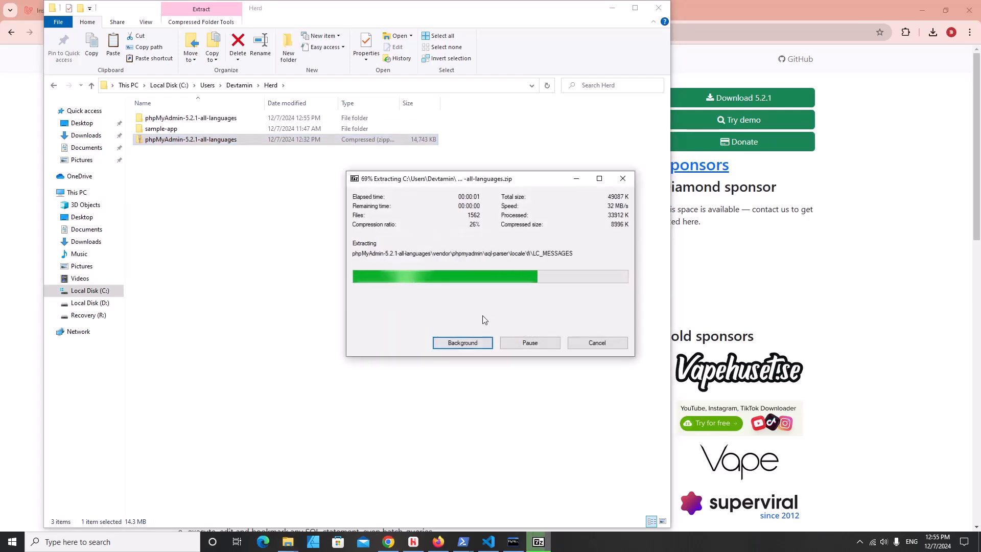
right_click(171, 139)
click(223, 357)
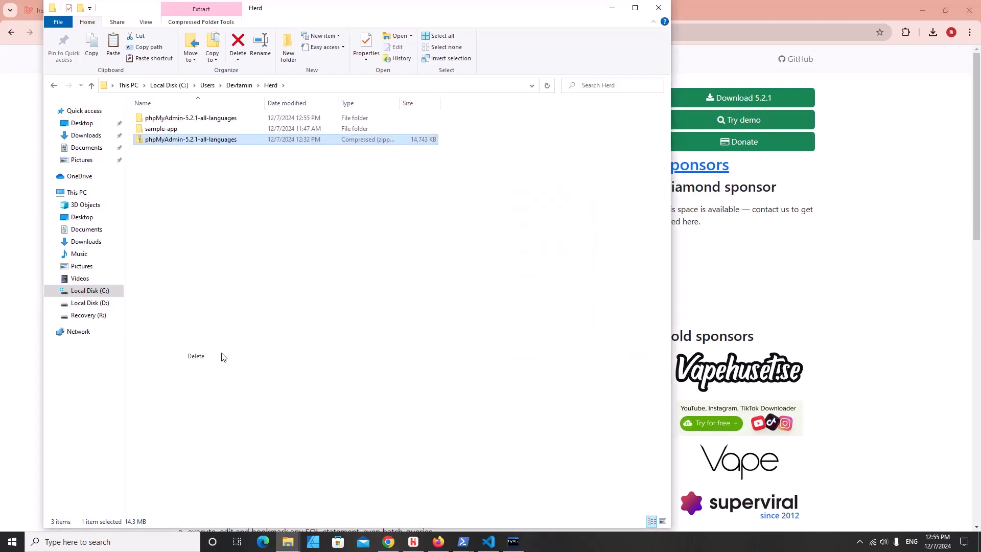
- Inspect the contents of the extracted phpMyAdmin-5.2.1-all-languages folder inside Herd
double_click(187, 119)
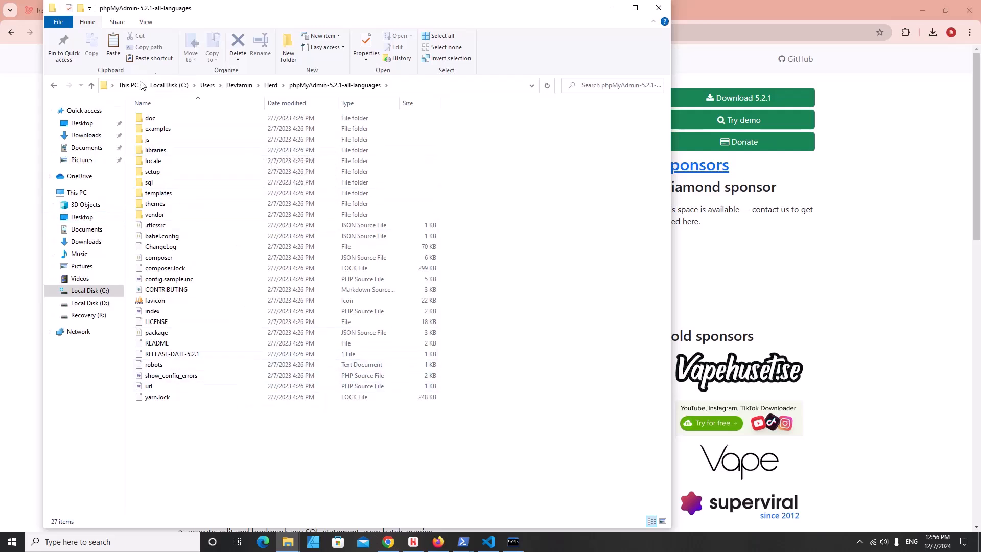
click(271, 86)
double_click(203, 119)
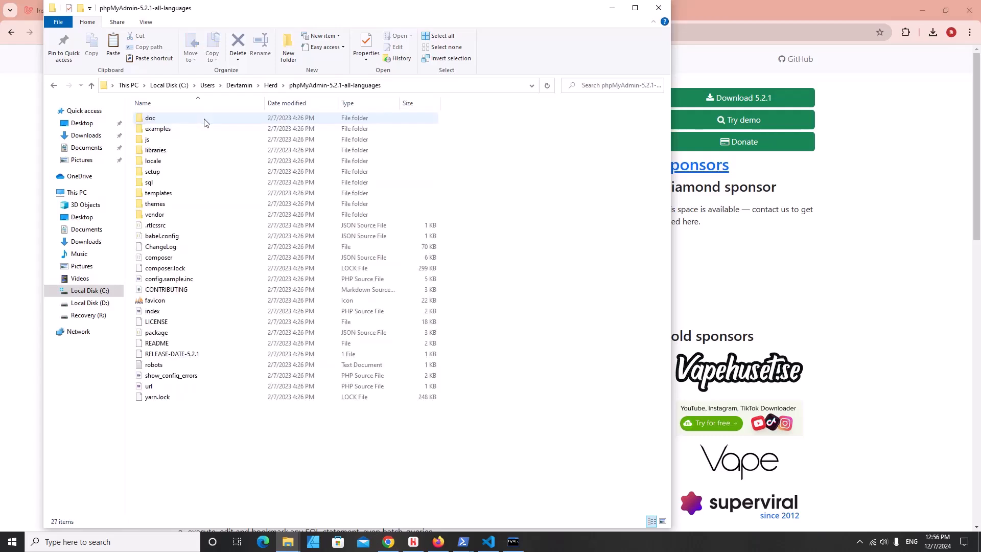
click(270, 85)
- Rename the extracted folder to phpMyAdmin, dropping the version suffix
right_click(153, 118)
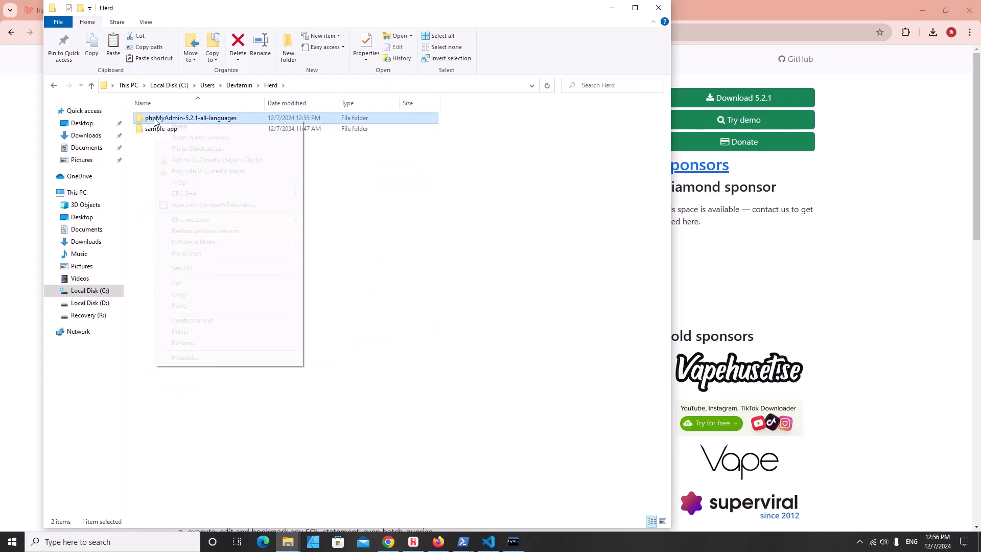
click(204, 343)
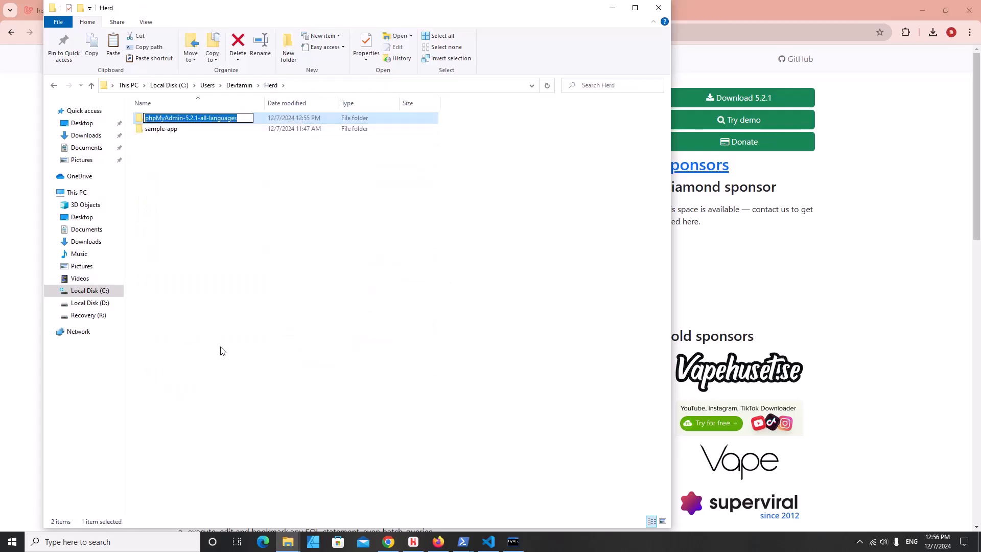
key(End)
key(BackSpace)
key(BackSpace)
key(BackSpace)
key(BackSpace)
key(BackSpace)
key(BackSpace)
key(BackSpace)
key(BackSpace)
key(BackSpace)
key(BackSpace)
key(BackSpace)
key(BackSpace)
key(BackSpace)
key(BackSpace)
key(BackSpace)
key(BackSpace)
key(BackSpace)
key(BackSpace)
key(Return)
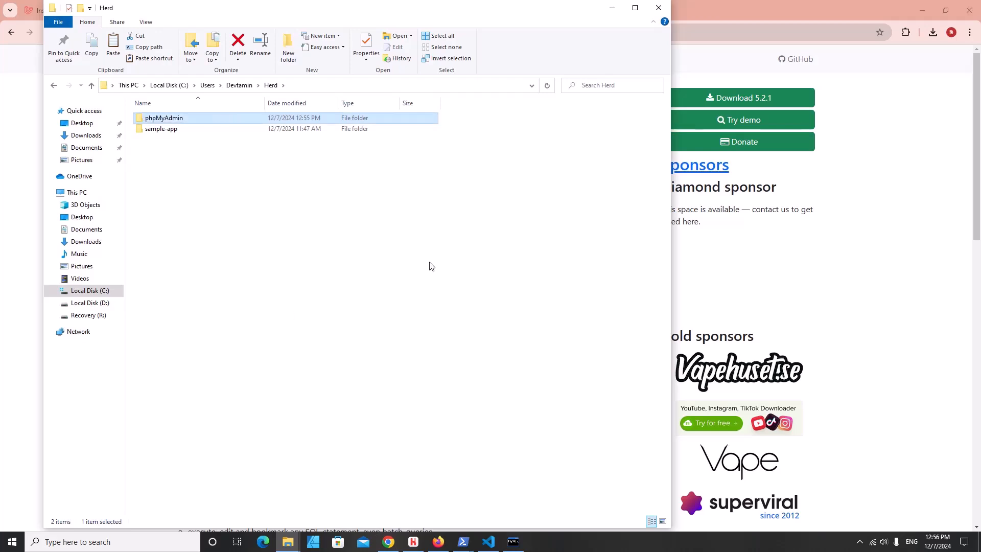
click(433, 261)
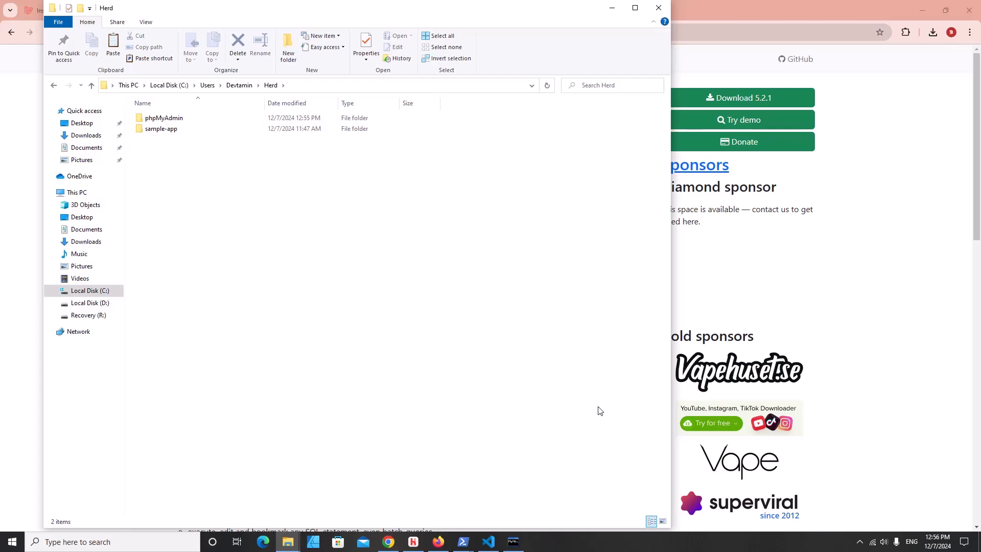
- From Herd's Sites list, open the phpMyAdmin site at phpmyadmin.test in Firefox
click(413, 542)
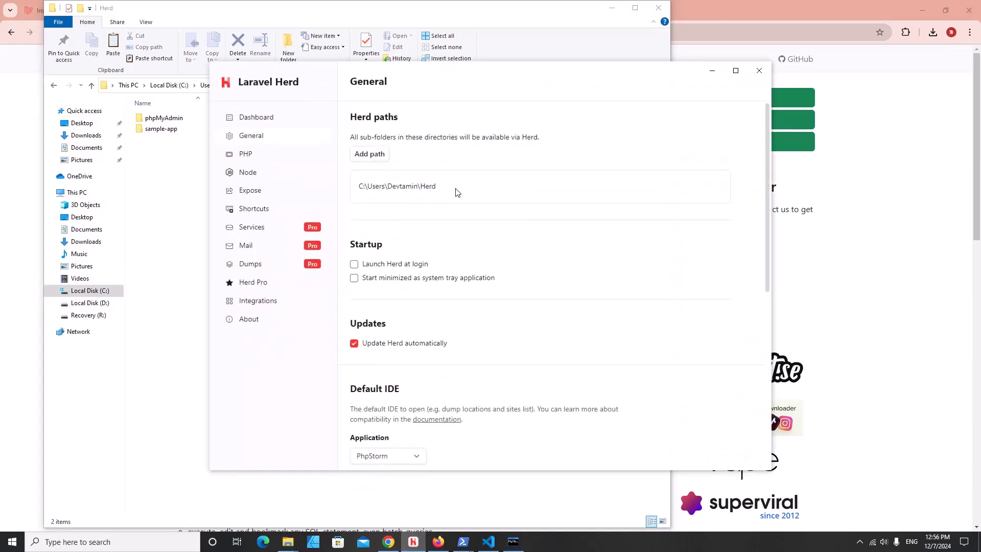
click(287, 117)
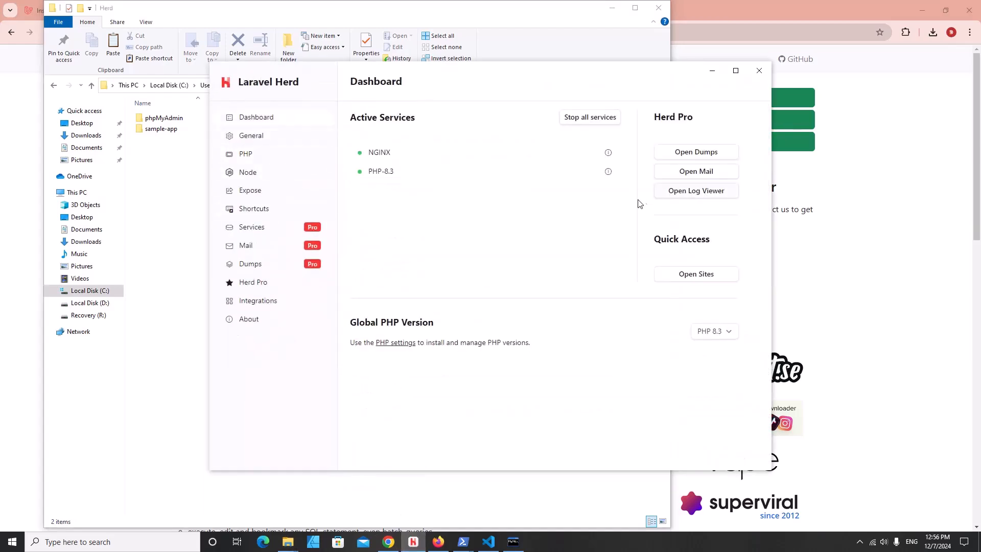
click(687, 280)
click(270, 118)
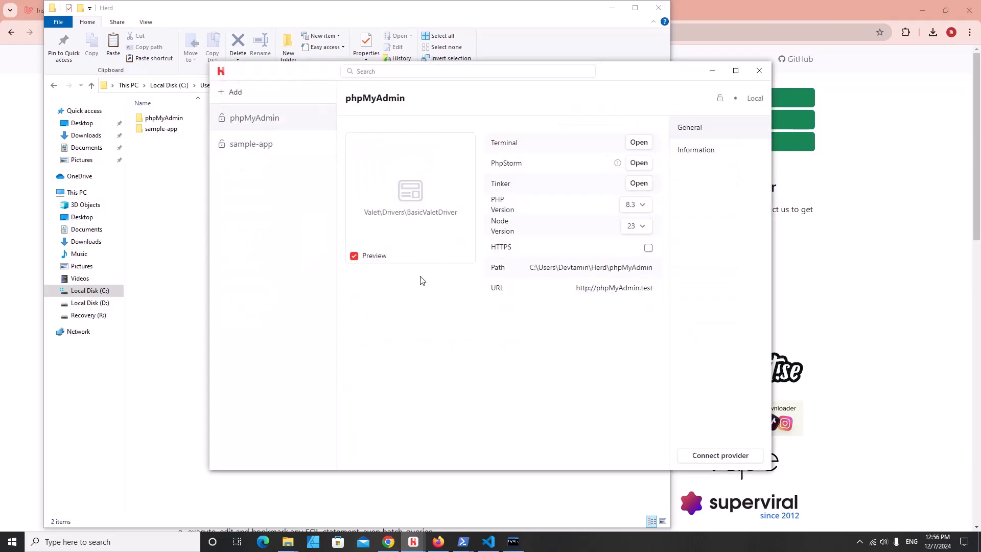
click(606, 289)
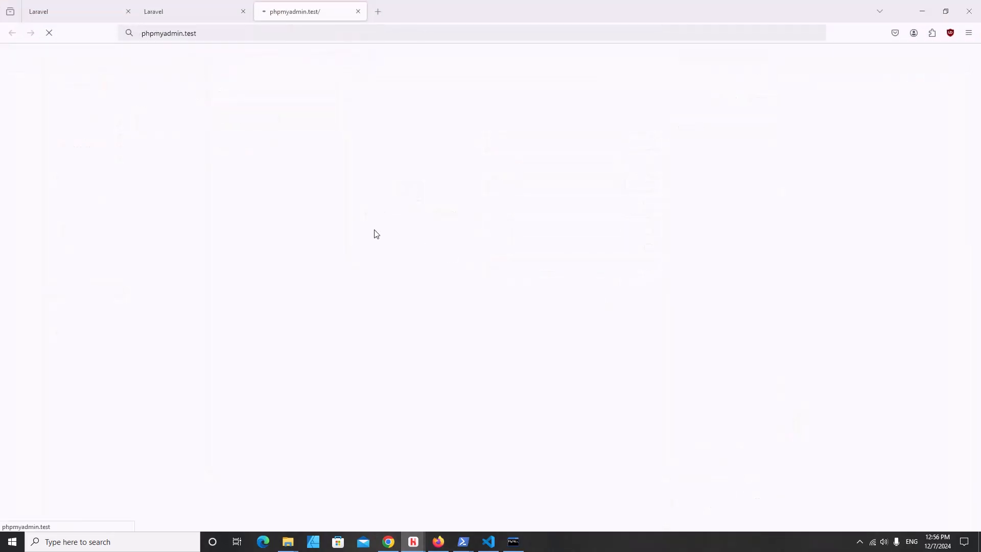
- Log in to phpMyAdmin as root with the account password, declining Firefox's save-password offer
click(514, 218)
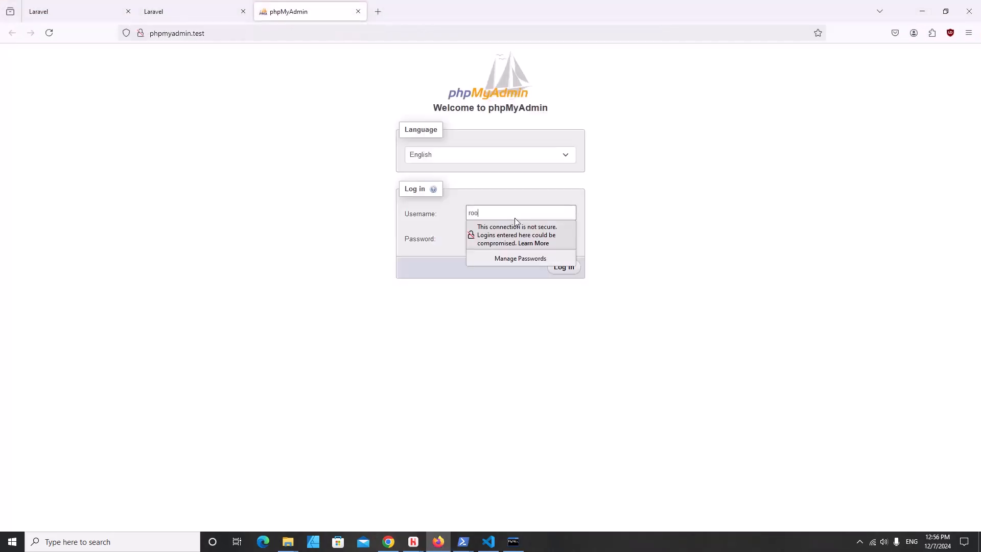
click(564, 238)
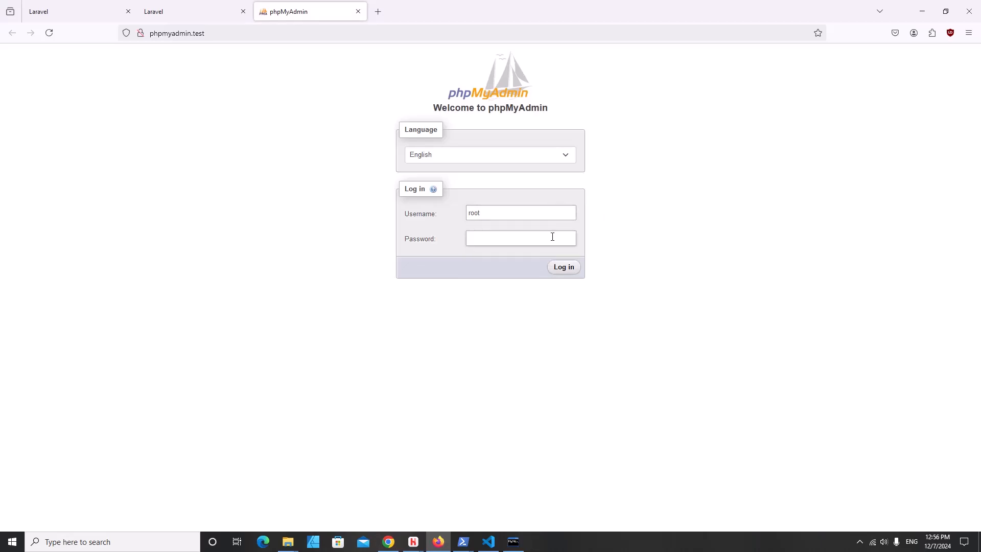
text(ro)
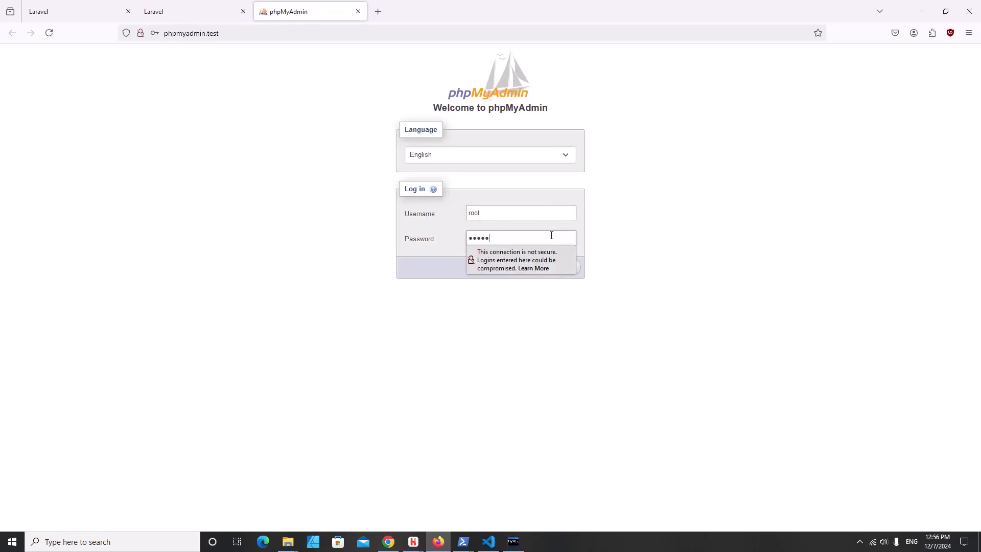
key(Return)
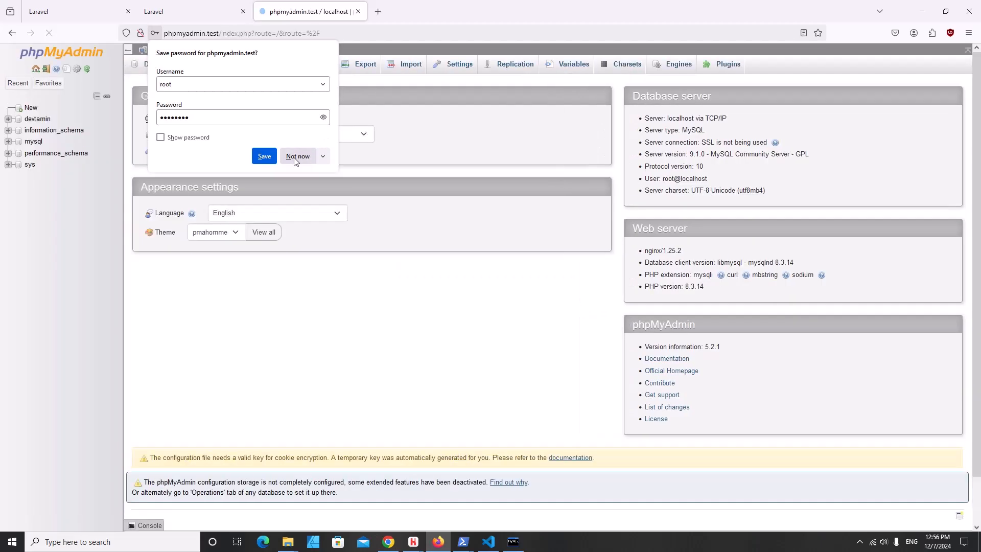
click(296, 156)
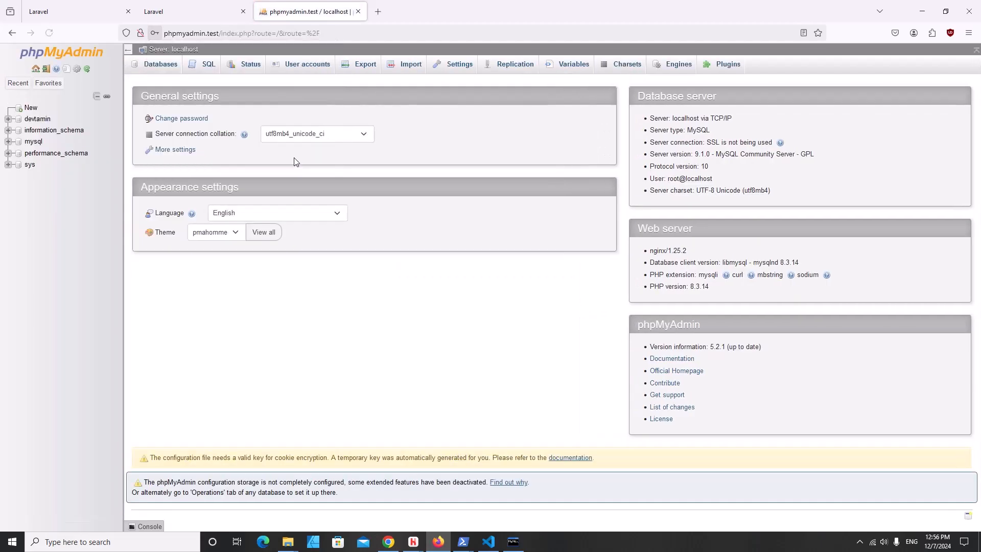
- Open the blowfish_secret documentation and select its sample sodium_hex2bin(...) line
click(37, 118)
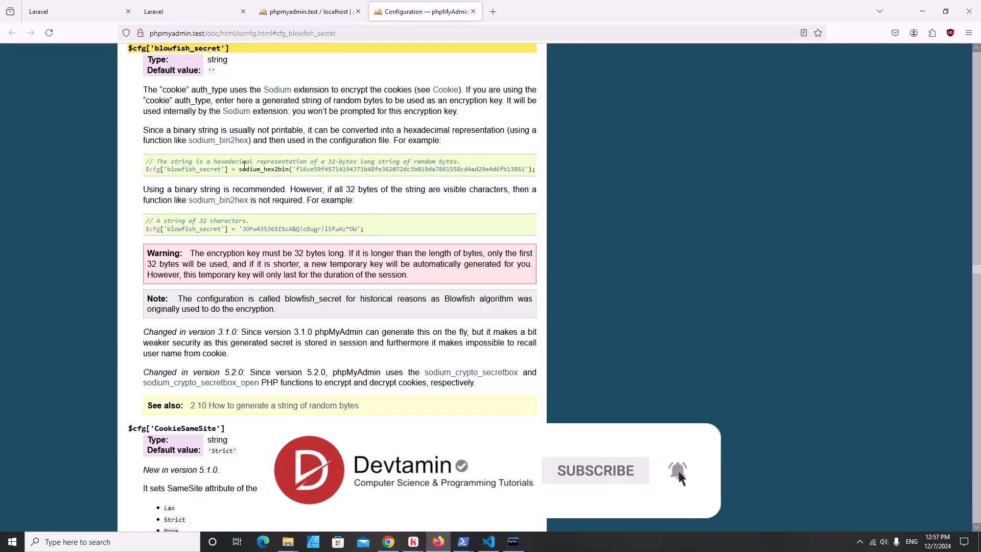
drag(240, 171, 257, 183)
scroll(283, 169, up, 1)
scroll(283, 169, up, 5)
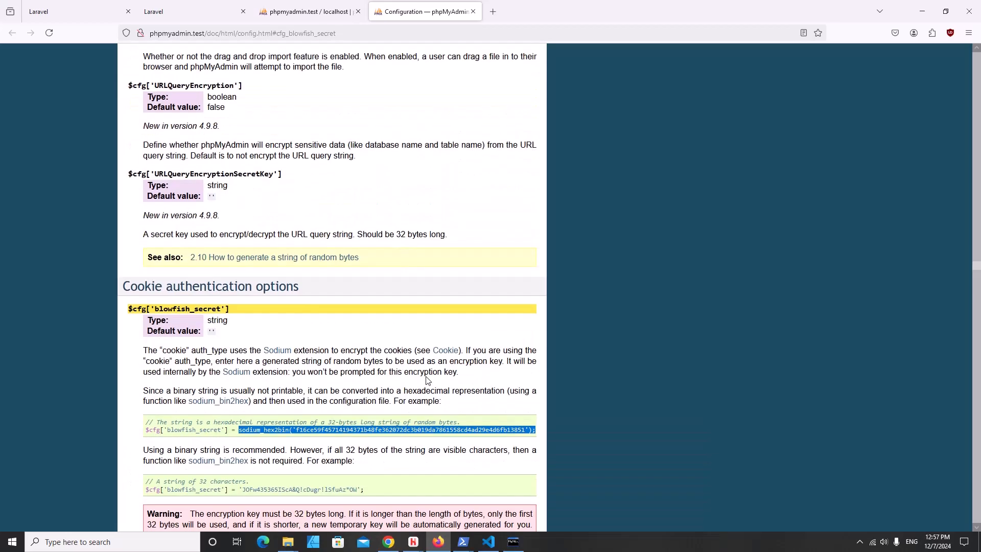
scroll(428, 381, up, 20)
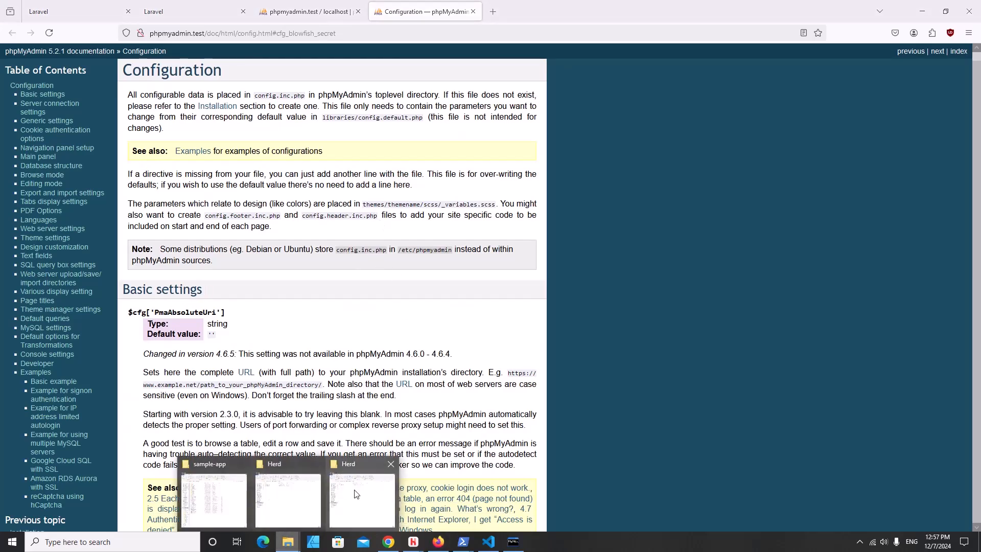
- Duplicate config.sample.inc.php inside the Herd phpMyAdmin folder
click(353, 491)
double_click(152, 118)
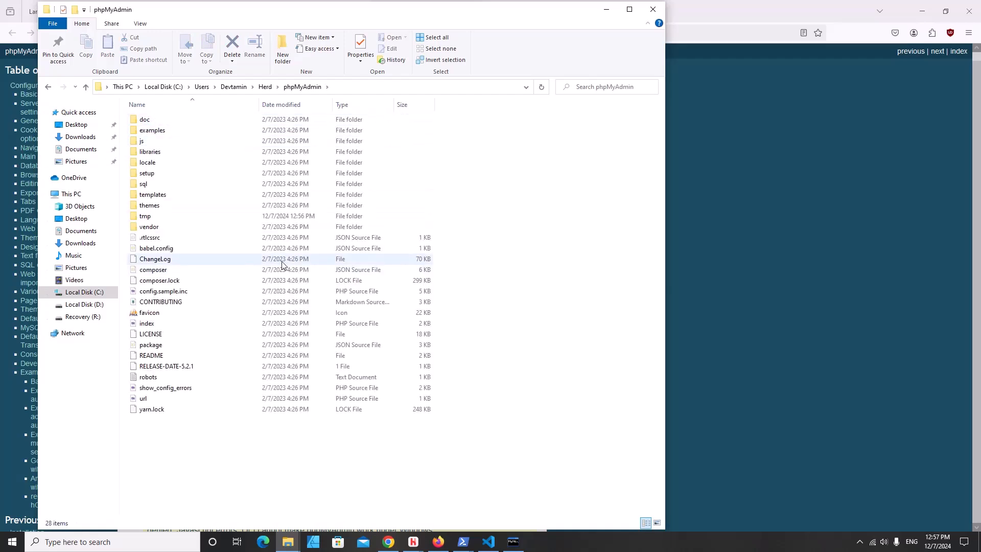
click(186, 295)
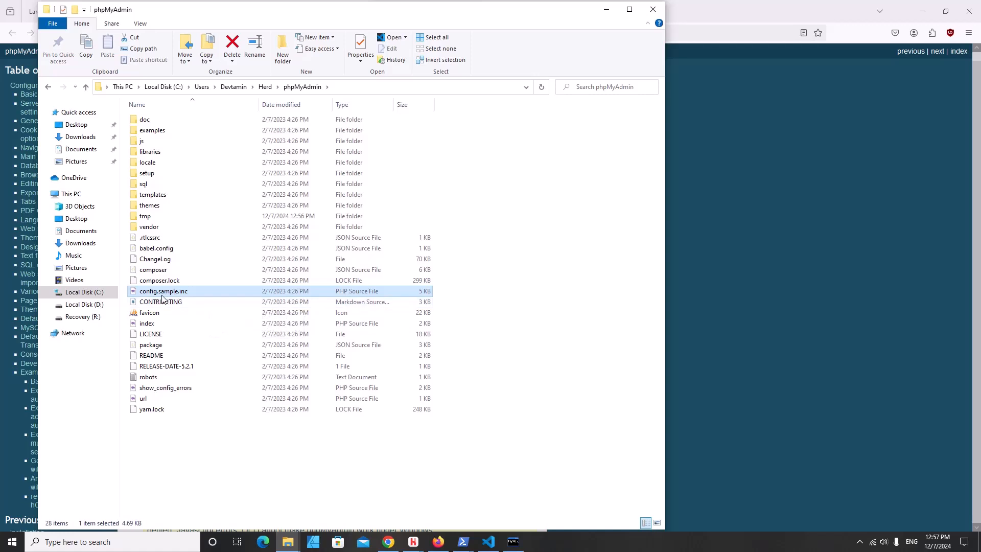
right_click(184, 296)
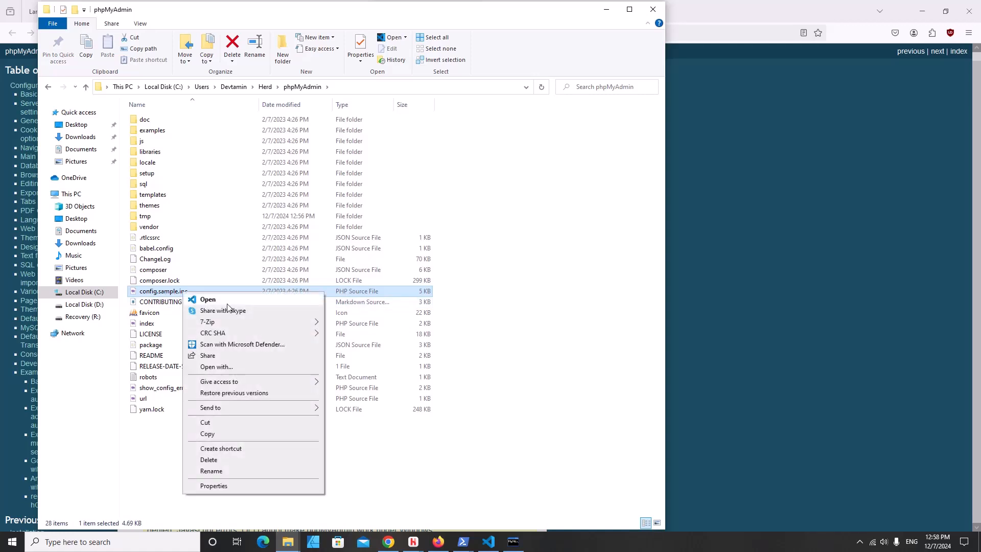
click(223, 432)
right_click(238, 444)
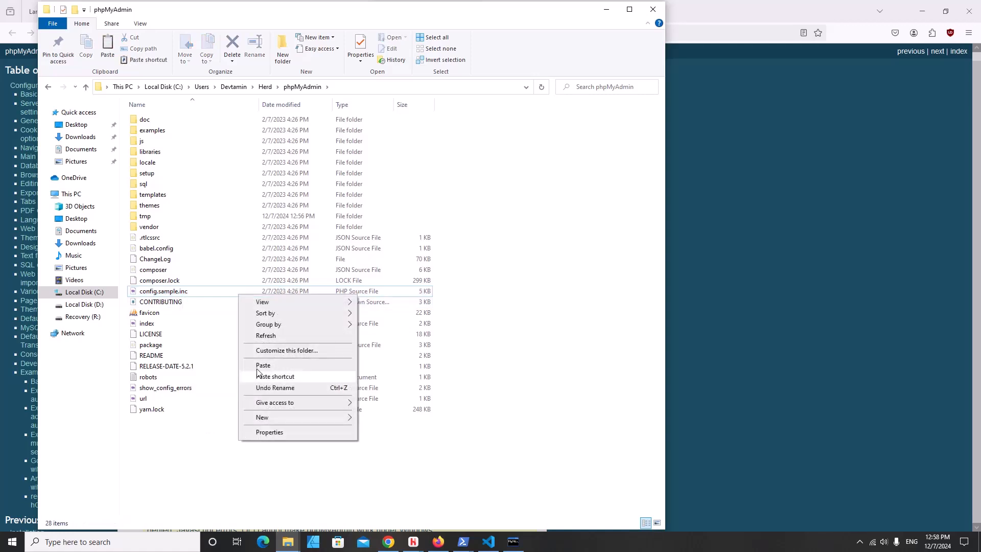
click(256, 364)
- Rename the copy to config.inc.php and open it in Visual Studio Code
right_click(180, 290)
click(206, 470)
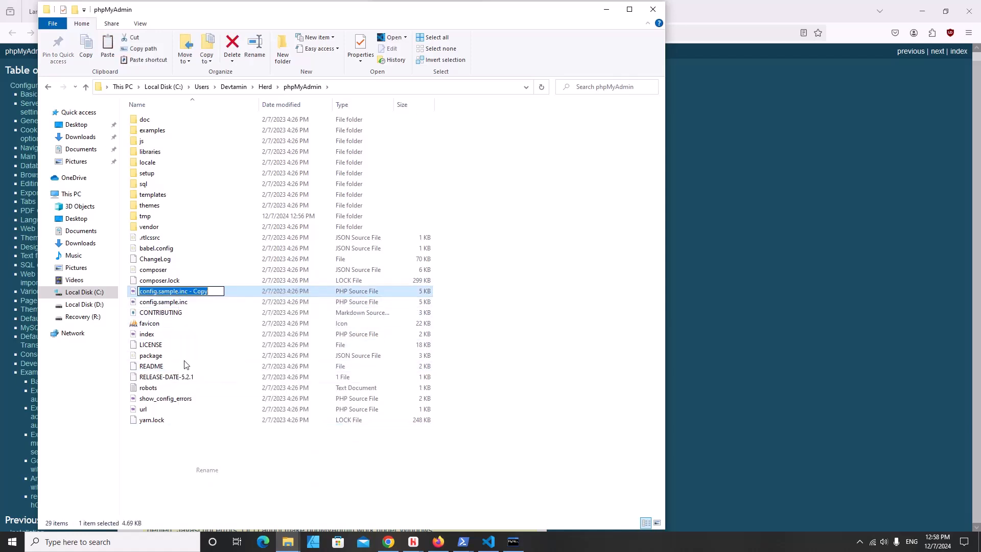
click(217, 291)
key(BackSpace)
key(BackSpace)
key(BackSpace)
key(BackSpace)
key(BackSpace)
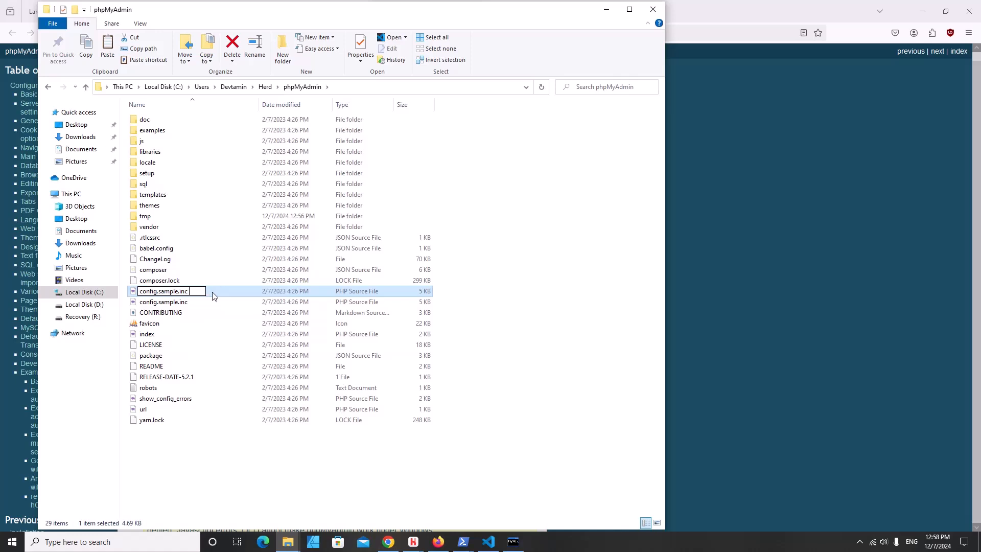
click(177, 292)
key(BackSpace)
key(BackSpace)
key(BackSpace)
key(BackSpace)
key(BackSpace)
key(BackSpace)
key(BackSpace)
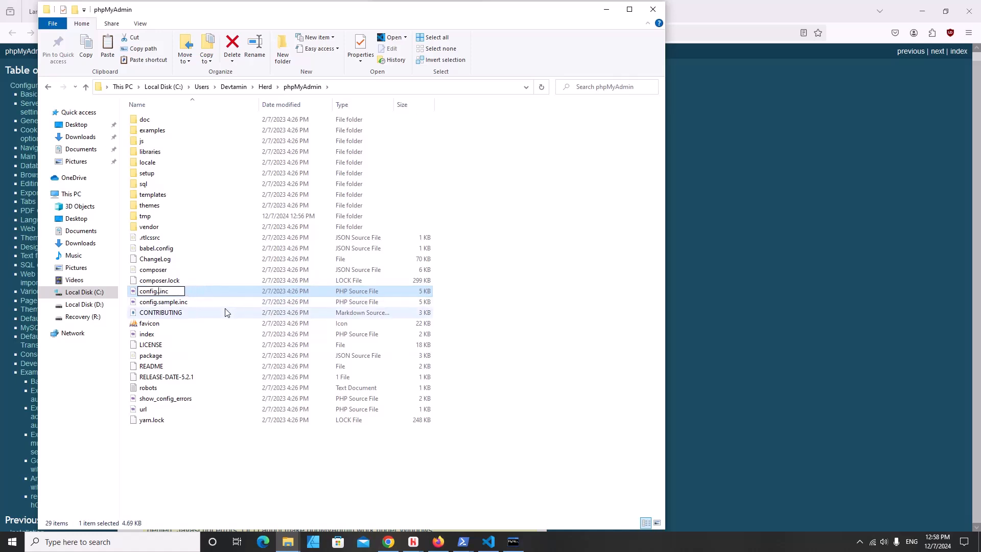
key(Return)
right_click(202, 296)
mouse_move(291, 324)
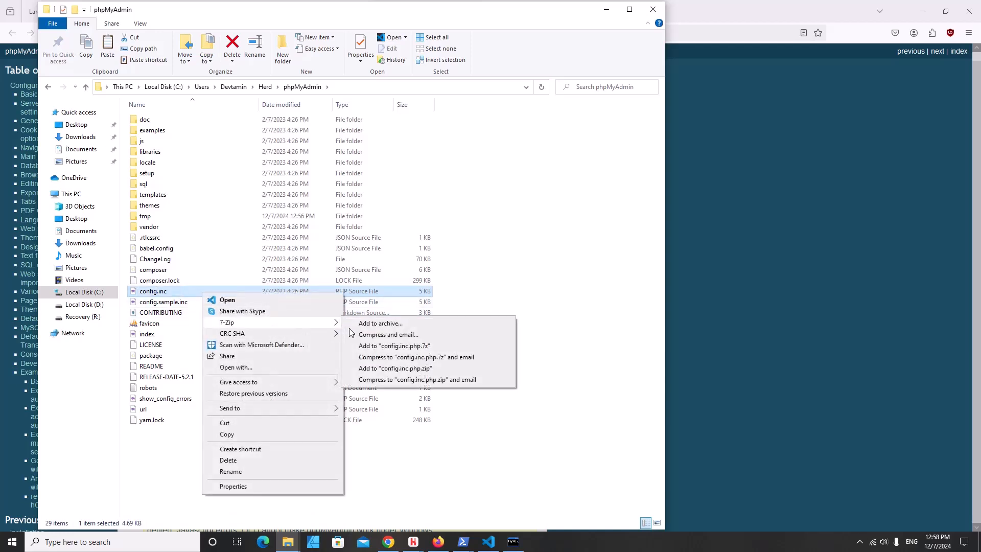
click(268, 301)
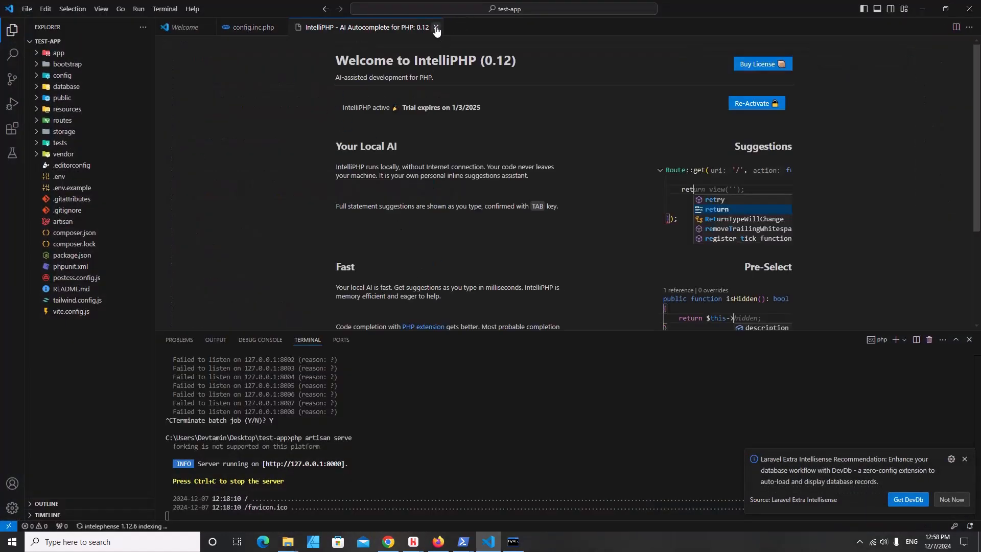
- Copy the sodium_hex2bin(...) example from phpMyAdmin's cookie encryption key docs
click(436, 27)
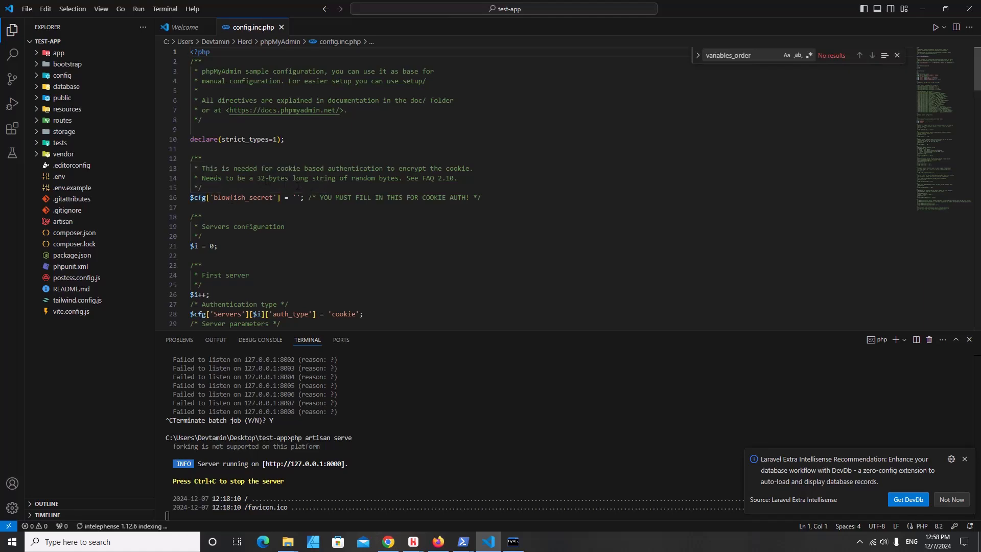
click(438, 541)
scroll(276, 301, down, 20)
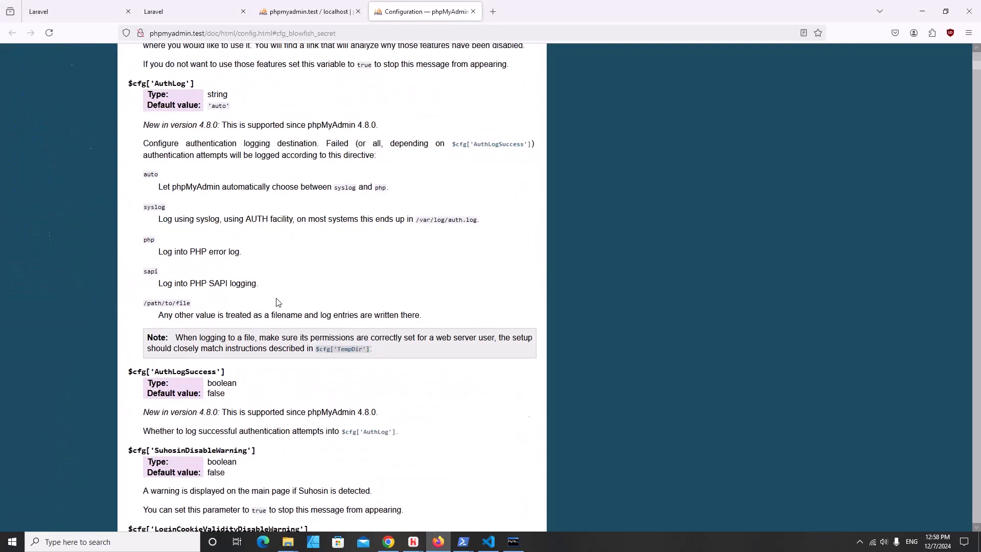
click(473, 11)
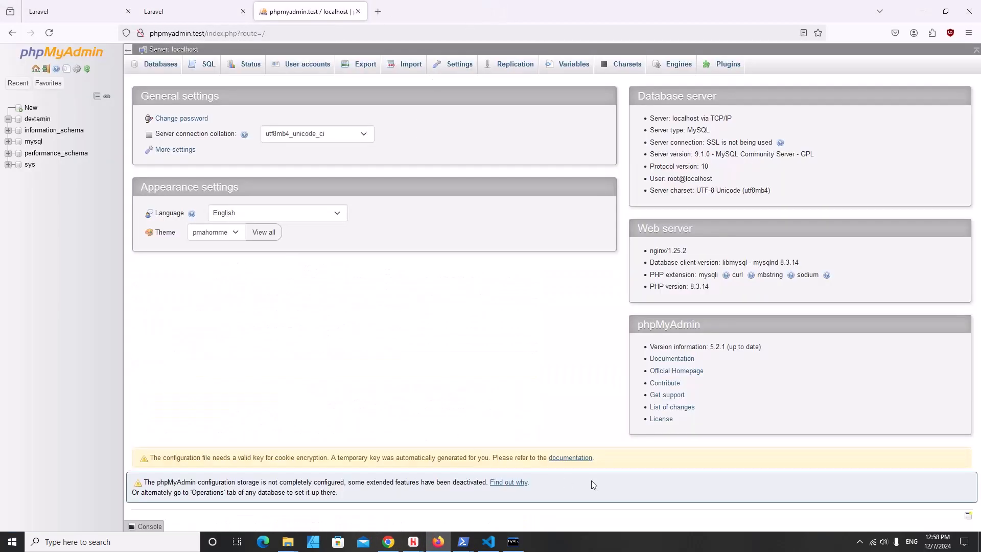
click(581, 463)
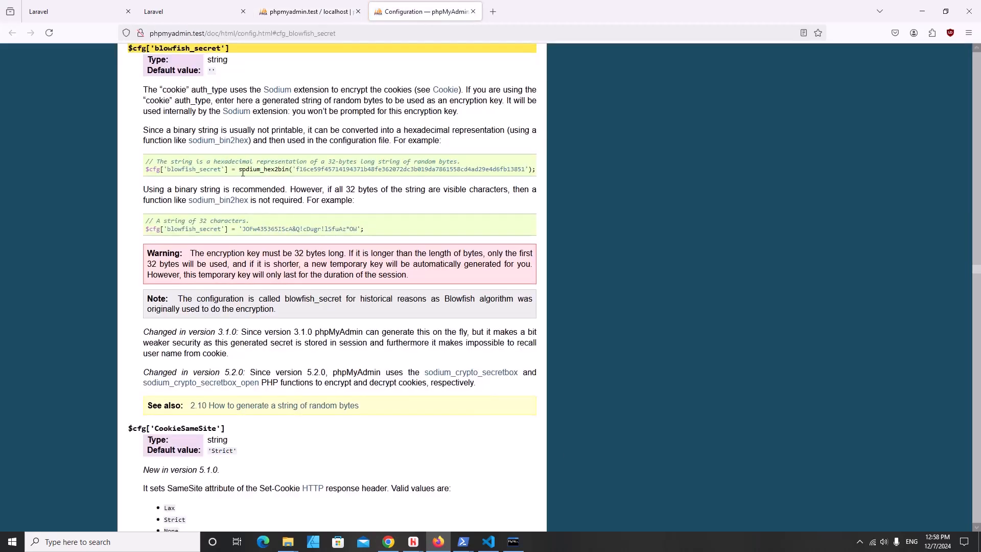
drag(276, 177, 538, 174)
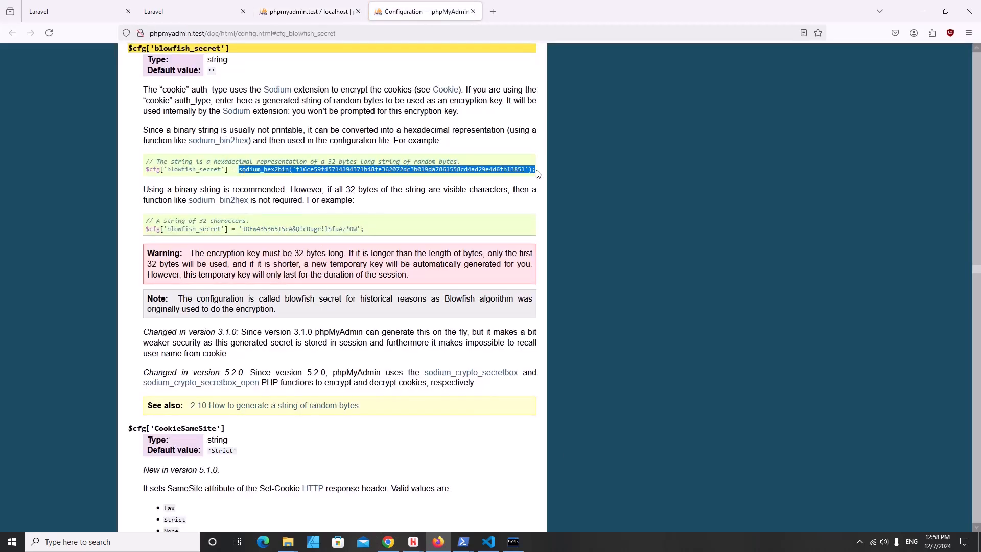
right_click(522, 167)
click(537, 177)
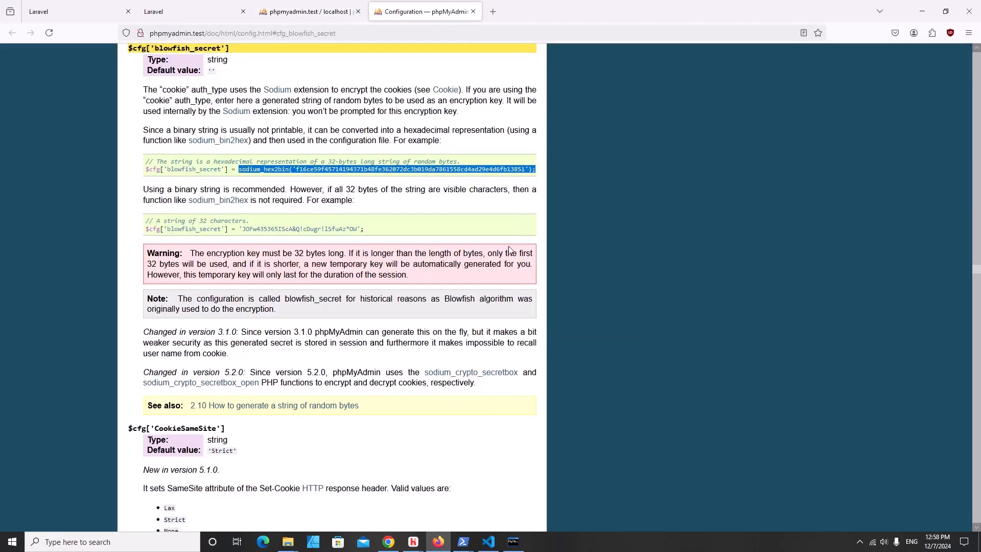
- Paste the key into blowfish_secret on line 16, fix the duplicate semicolon, and close the file
click(489, 543)
click(296, 198)
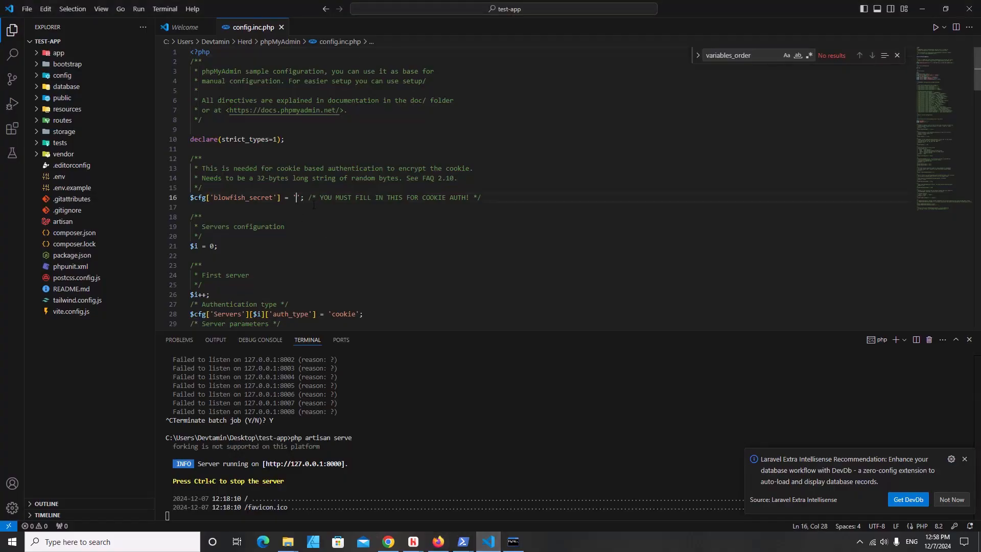
key(BackSpace)
key(BackSpace)
key(ctrl+v)
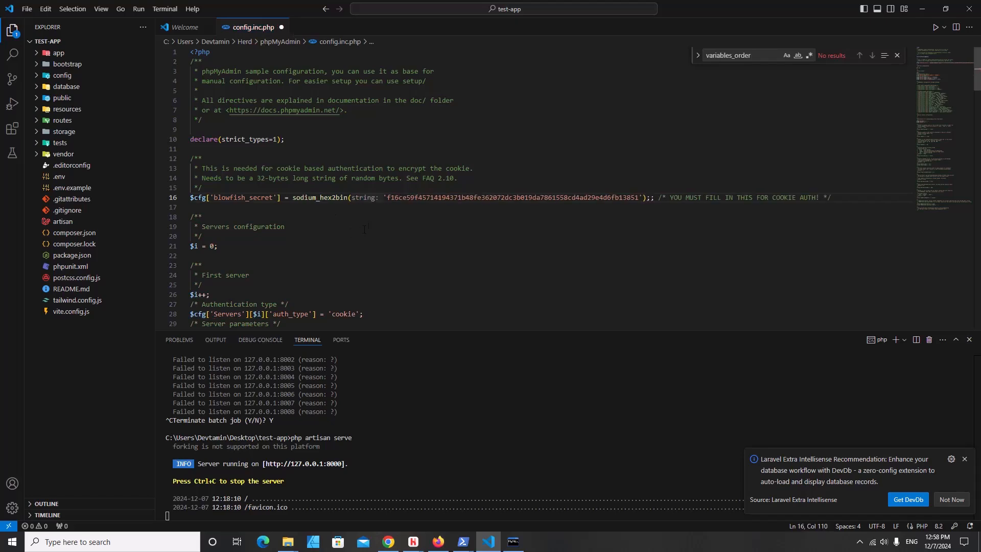
key(BackSpace)
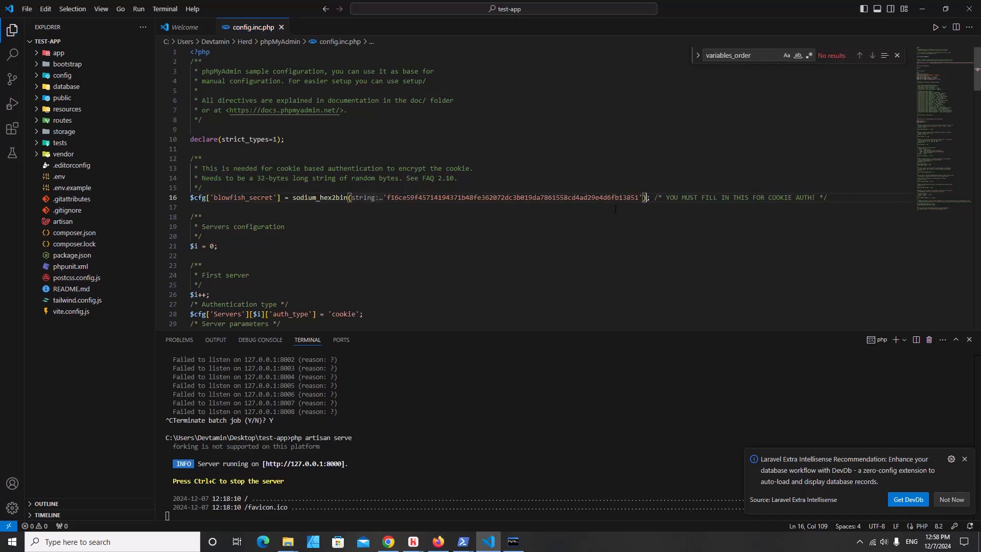
click(281, 27)
- Reload phpMyAdmin and log back in as root, declining to save the password
click(438, 544)
click(307, 12)
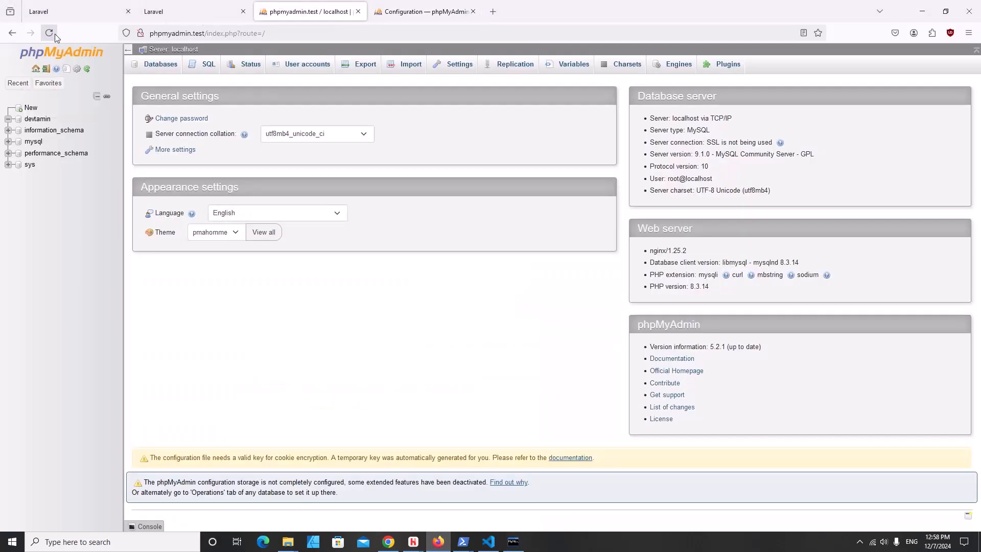
click(49, 33)
click(485, 211)
text(root)
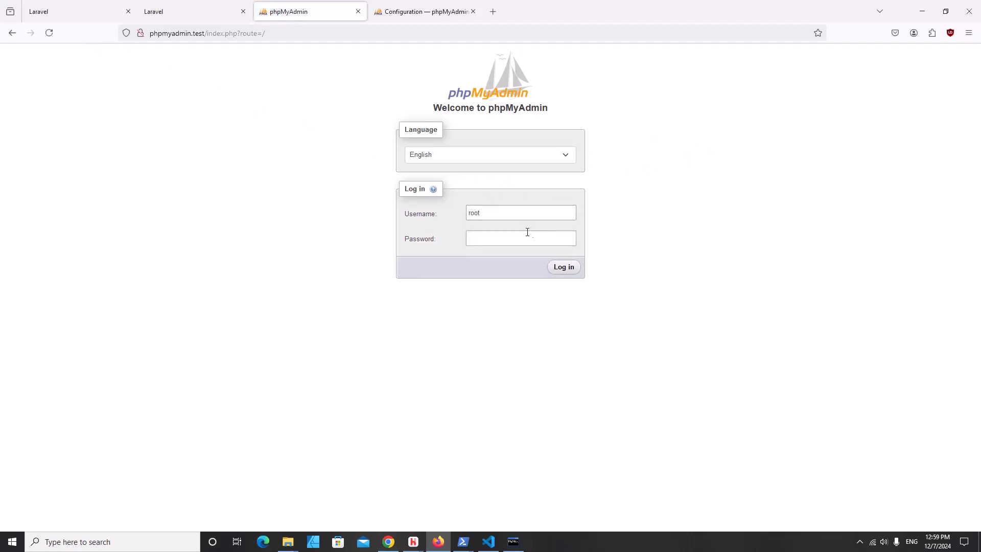
click(527, 233)
text(rrd)
click(565, 267)
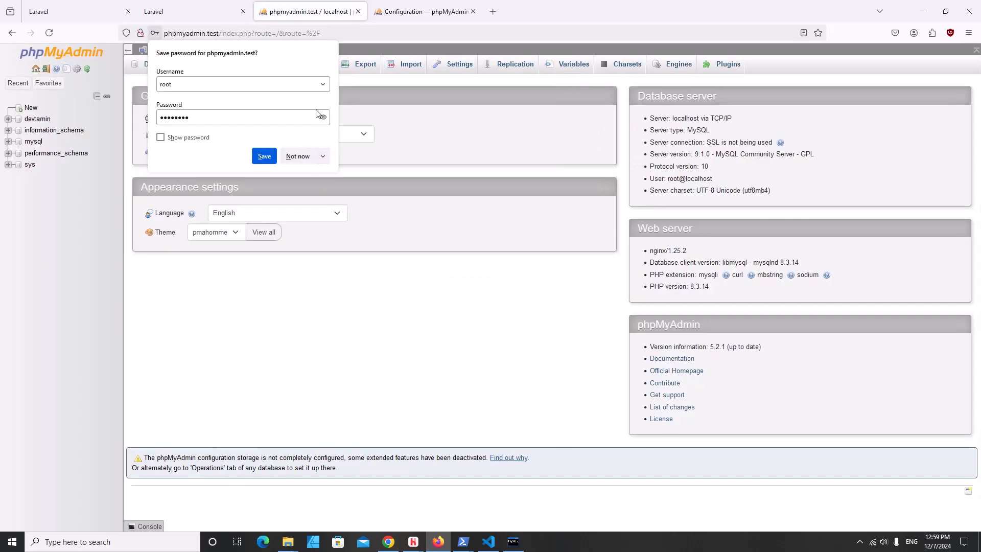
click(297, 156)
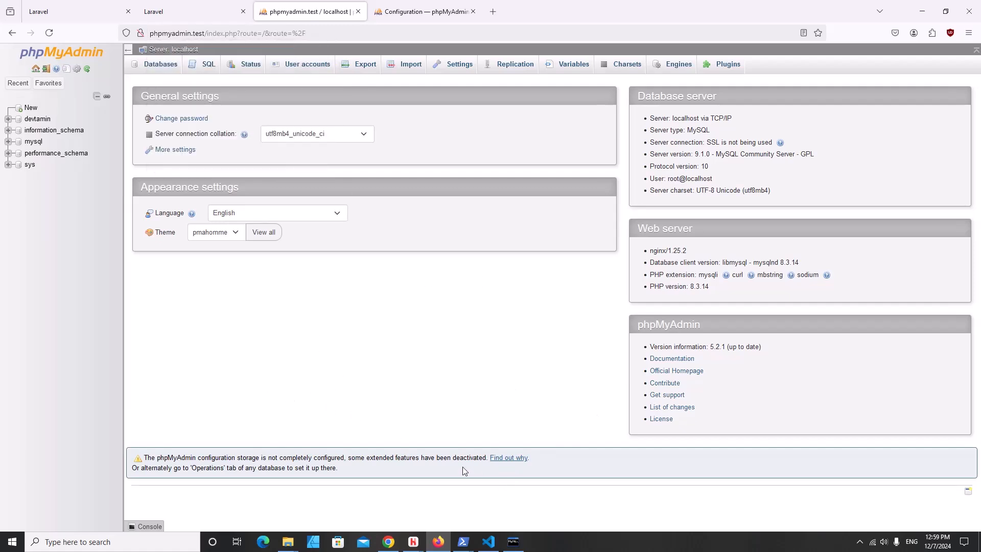
drag(158, 457, 433, 459)
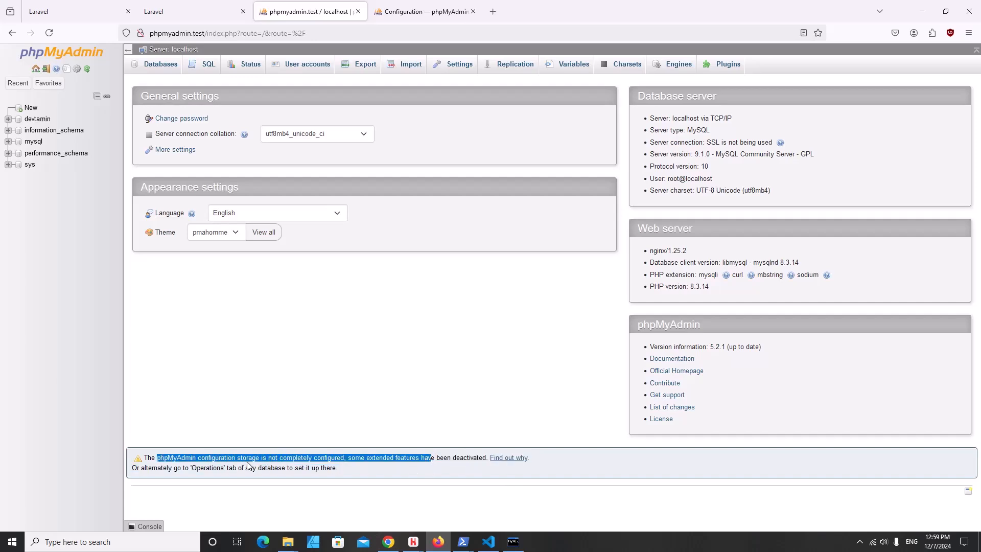
- Create the phpmyadmin configuration storage database from the Find out why page, then return home
click(573, 450)
click(501, 459)
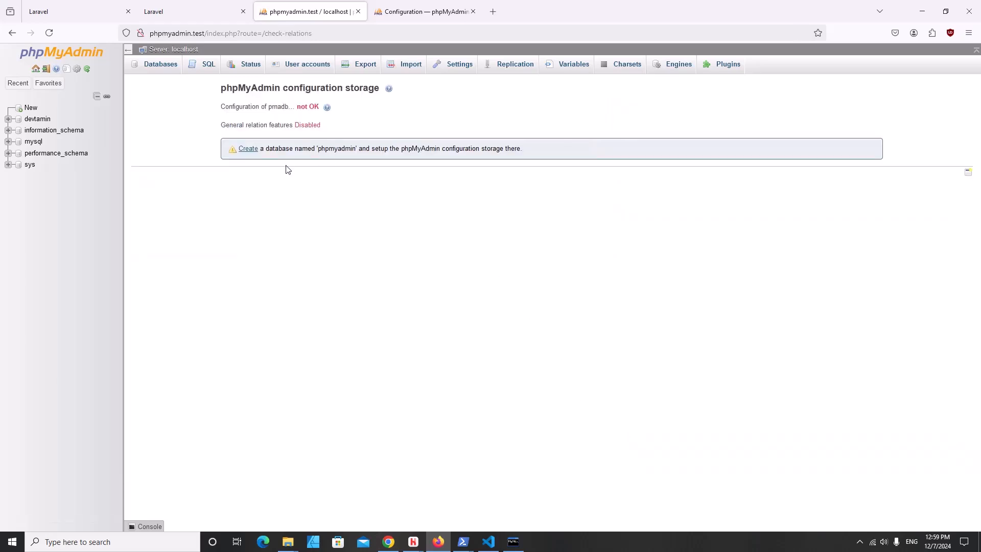
click(246, 149)
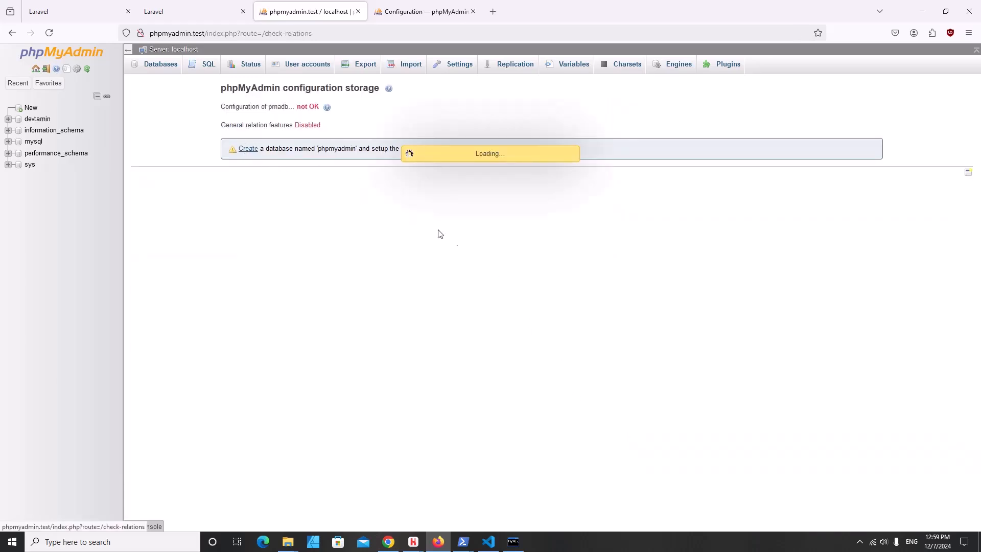
scroll(497, 266, down, 4)
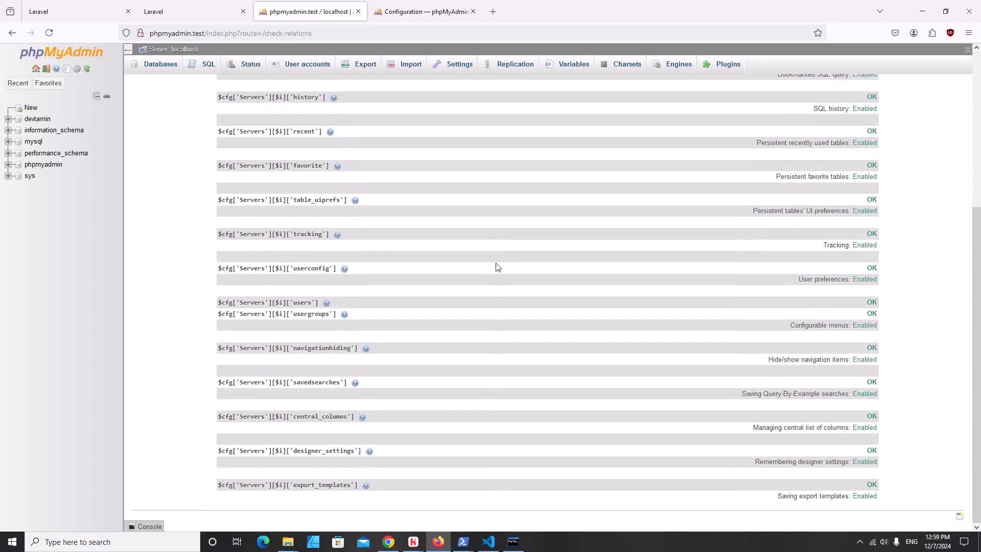
scroll(33, 138, up, 4)
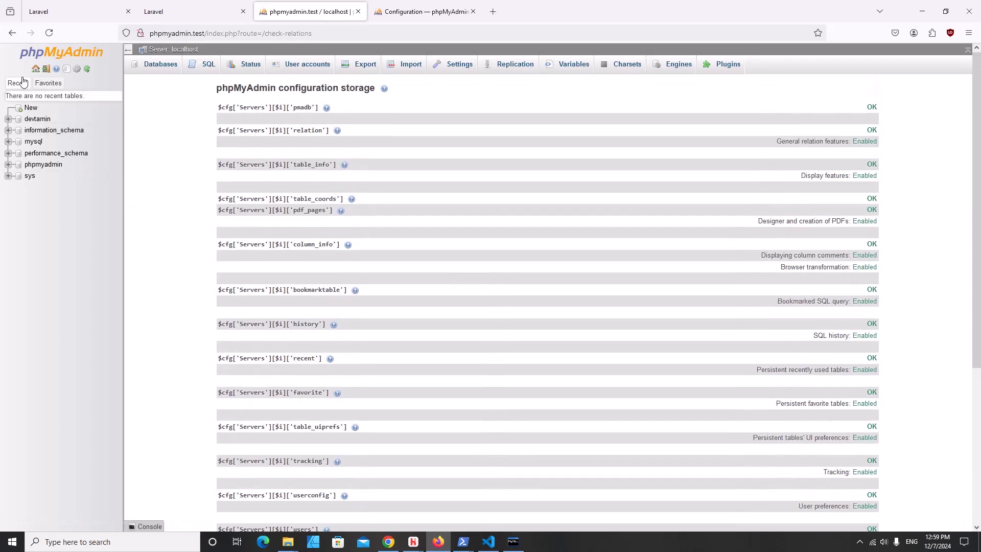
click(35, 70)
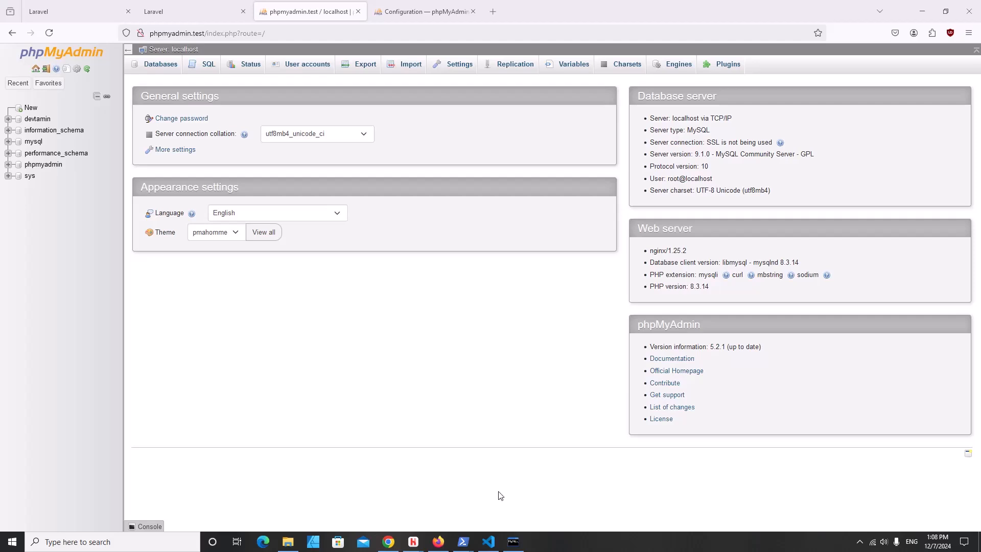
- Dismiss the Laravel Extra Intellisense prompt and check the Laravel welcome page at 127.0.0.1:8000
click(489, 542)
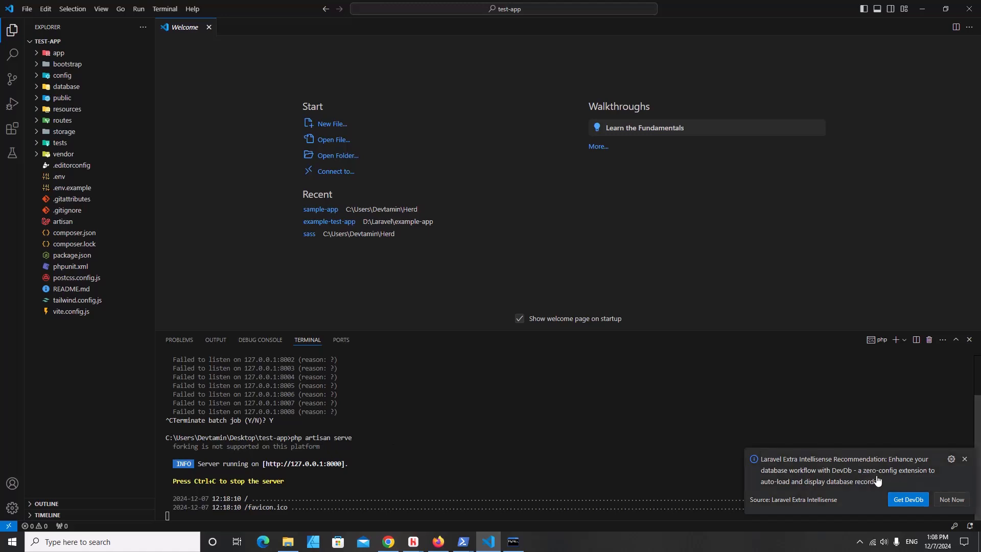
click(964, 459)
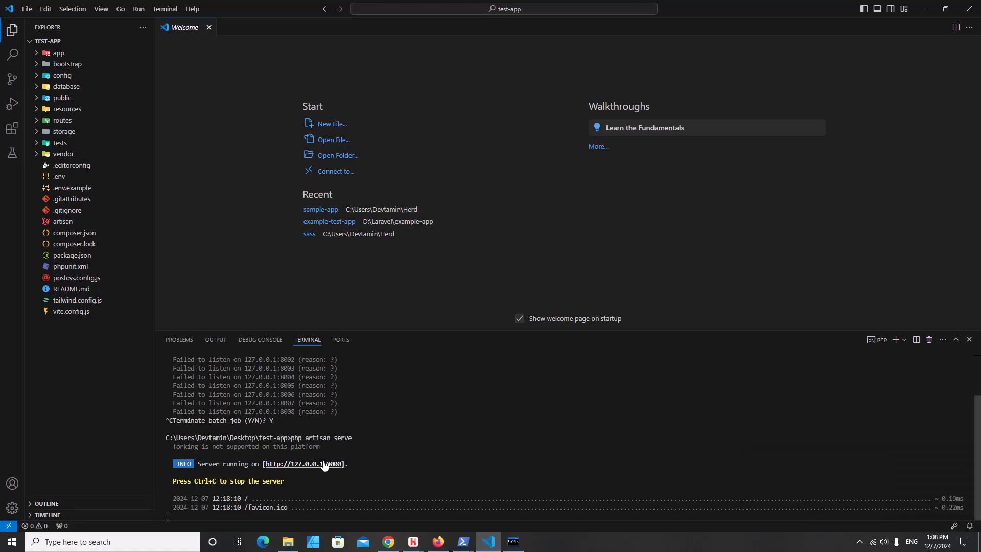
ctrl+click(324, 464)
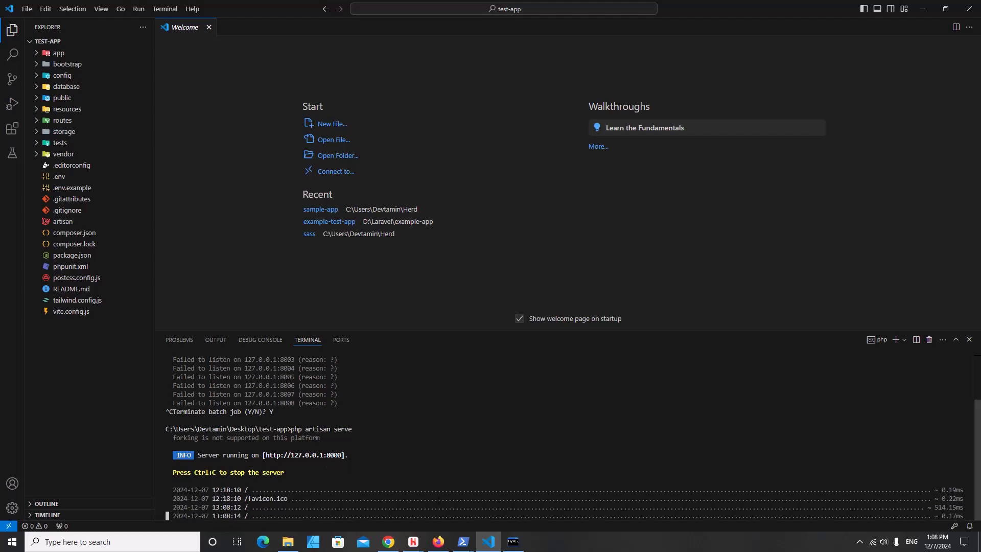
click(438, 542)
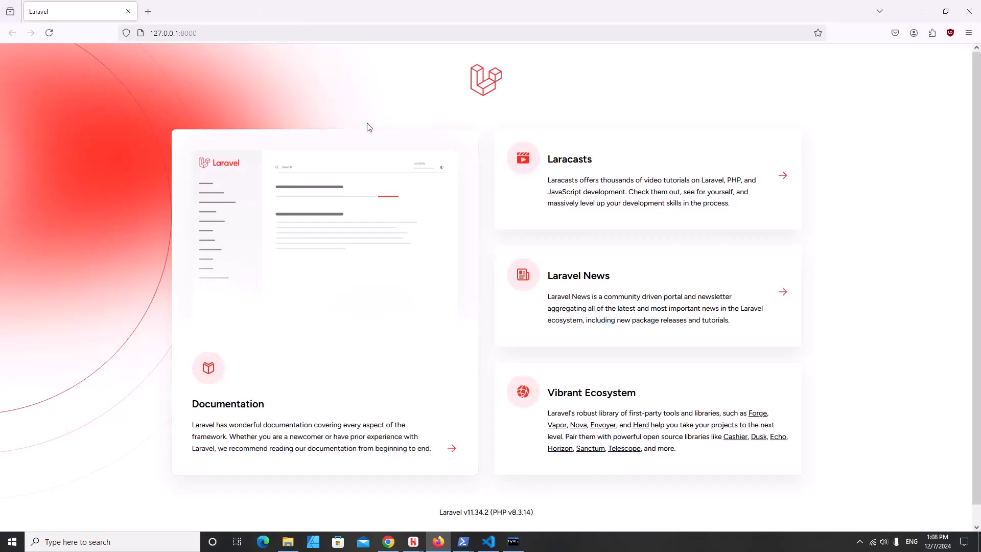
click(439, 545)
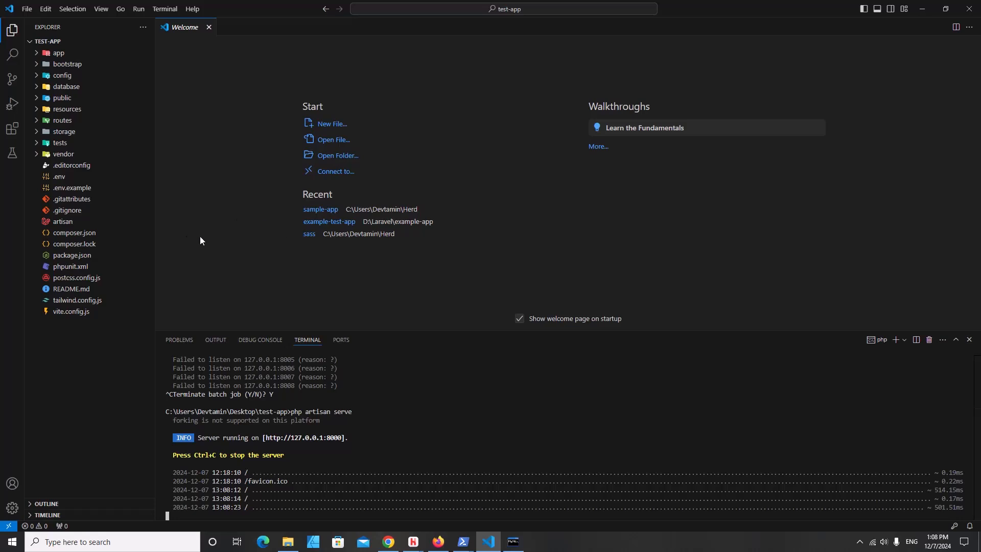
- In .env, set DB_CONNECTION to mysql and uncomment DB_HOST, DB_PORT and DB_DATABASE=test_app
click(60, 177)
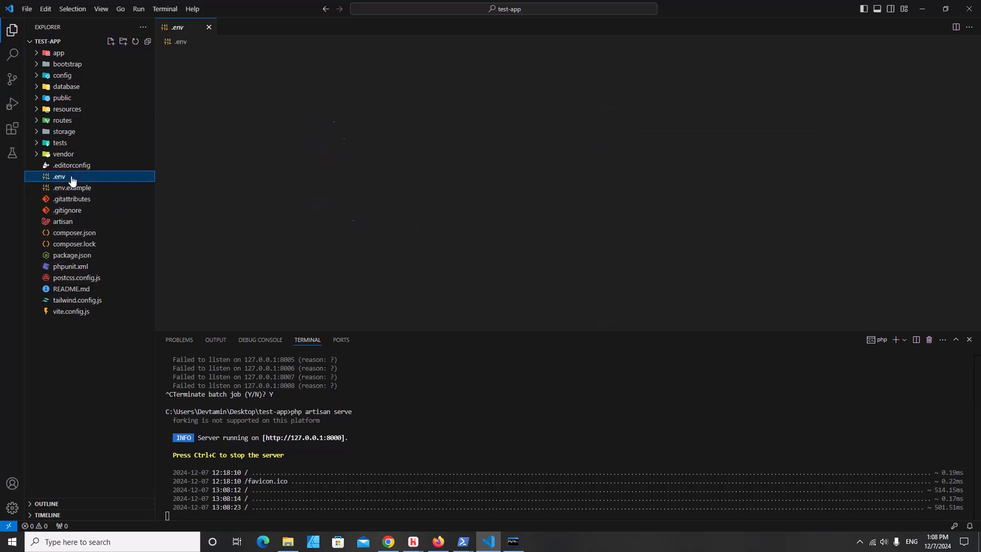
scroll(392, 238, down, 4)
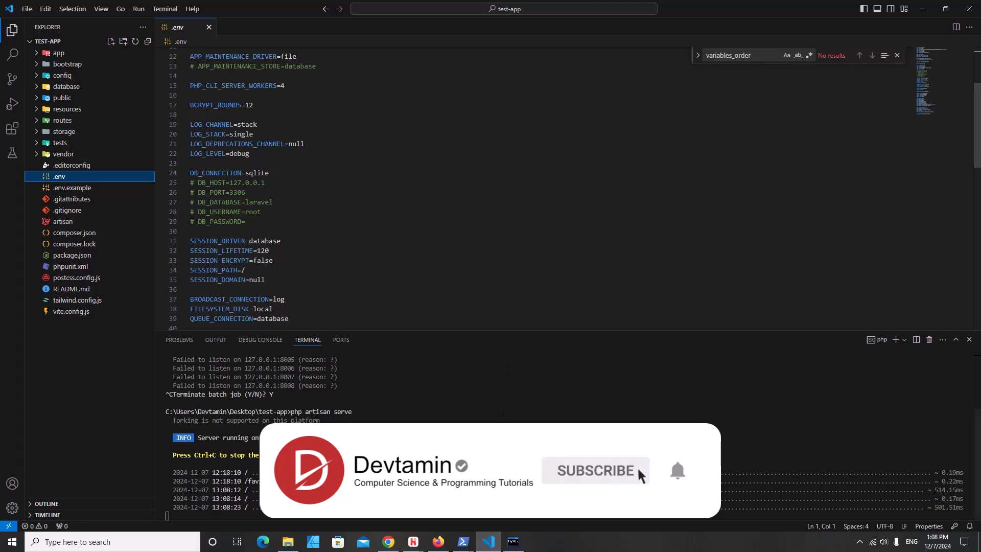
double_click(258, 173)
text(mysql)
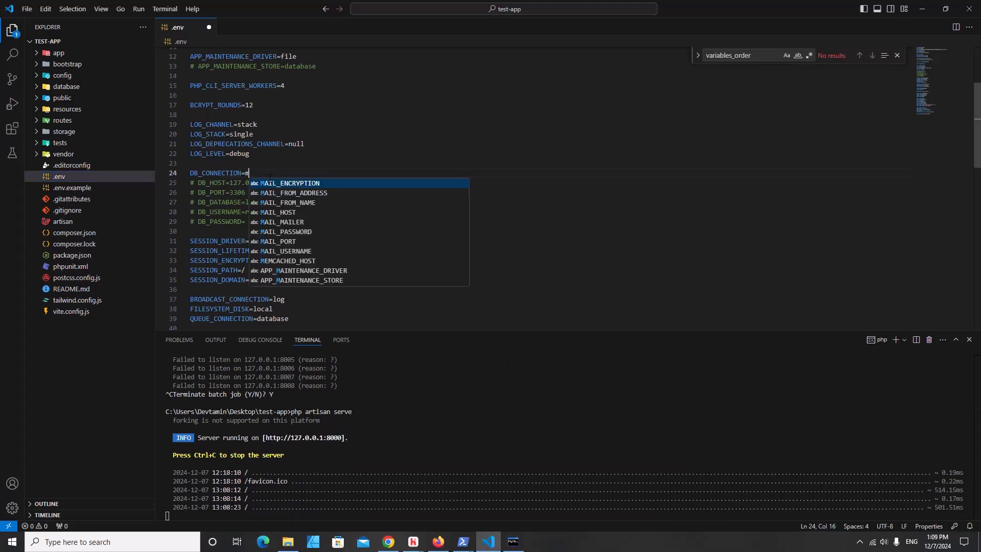
drag(195, 182, 191, 182)
key(Delete)
key(Delete)
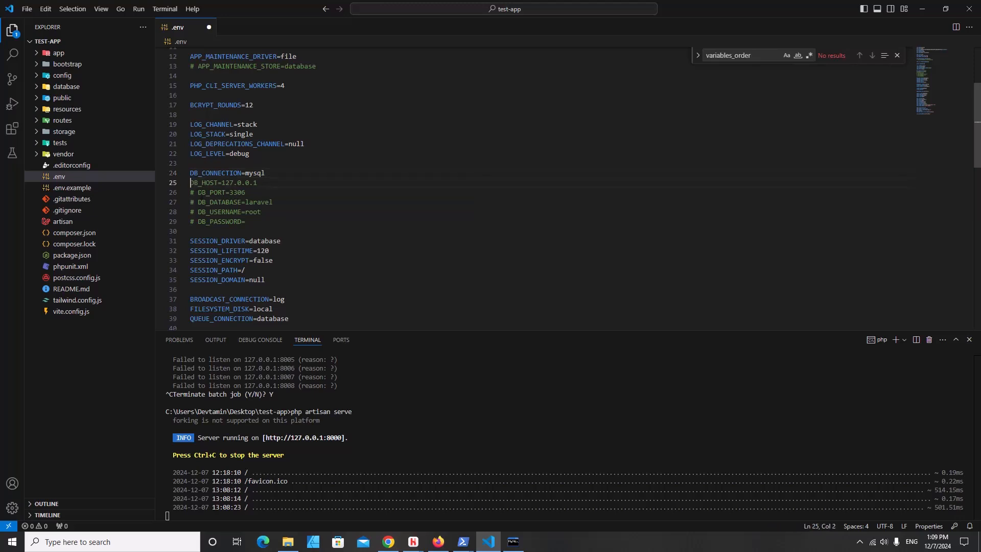
click(198, 193)
key(BackSpace)
key(BackSpace)
click(198, 202)
key(BackSpace)
key(BackSpace)
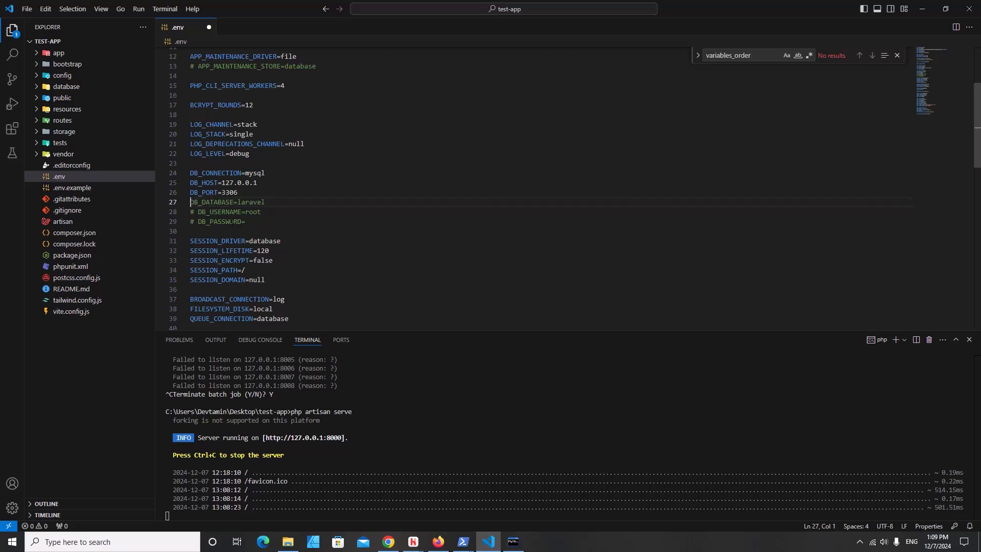
double_click(254, 202)
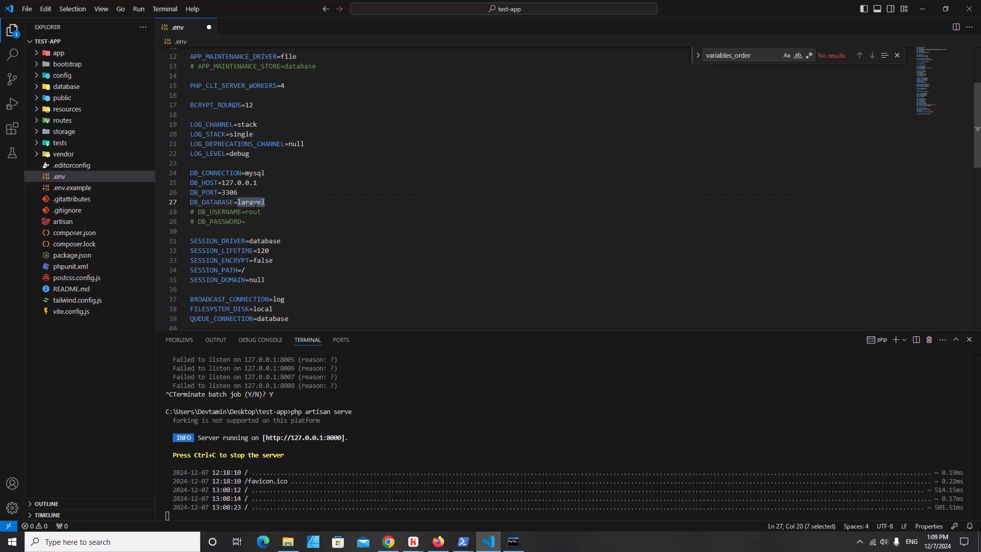
text(test_app)
- Uncomment DB_USERNAME and DB_PASSWORD, enter the database password, and save .env
click(197, 213)
key(BackSpace)
key(BackSpace)
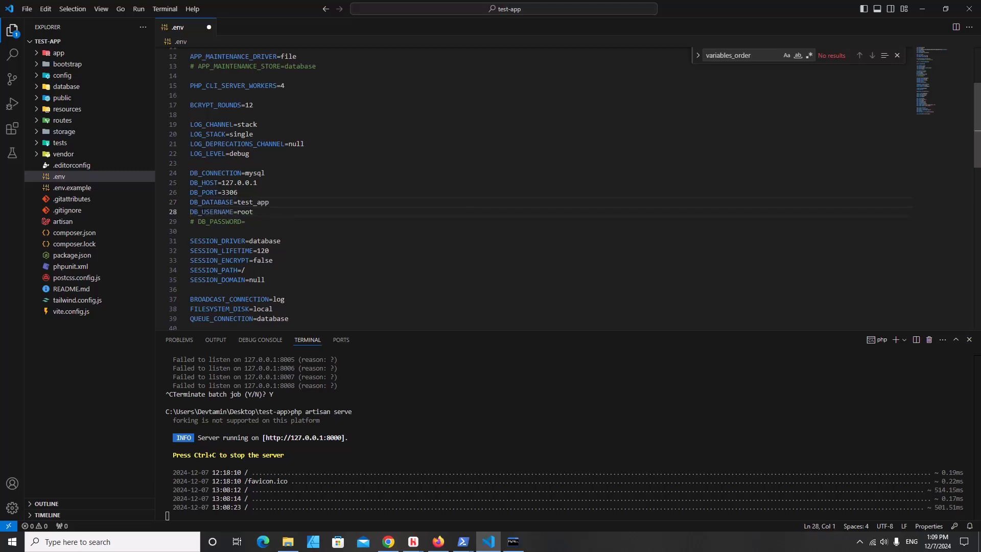
key(Down)
key(Delete)
key(Delete)
key(End)
text(12345678)
key(ctrl+shift+Left)
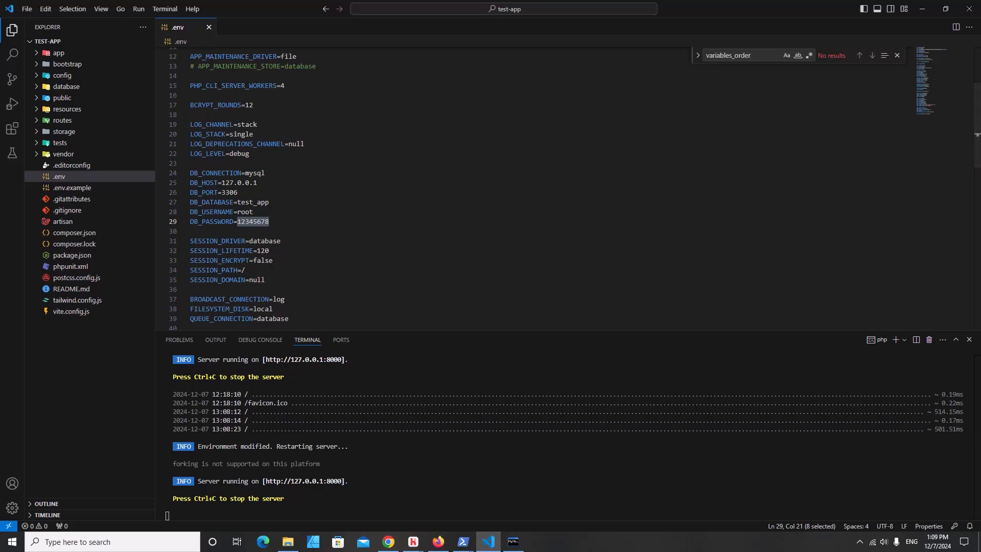
- Stop the development server and restart it with php artisan serve
click(399, 488)
key(ctrl+c)
key(ctrl+c)
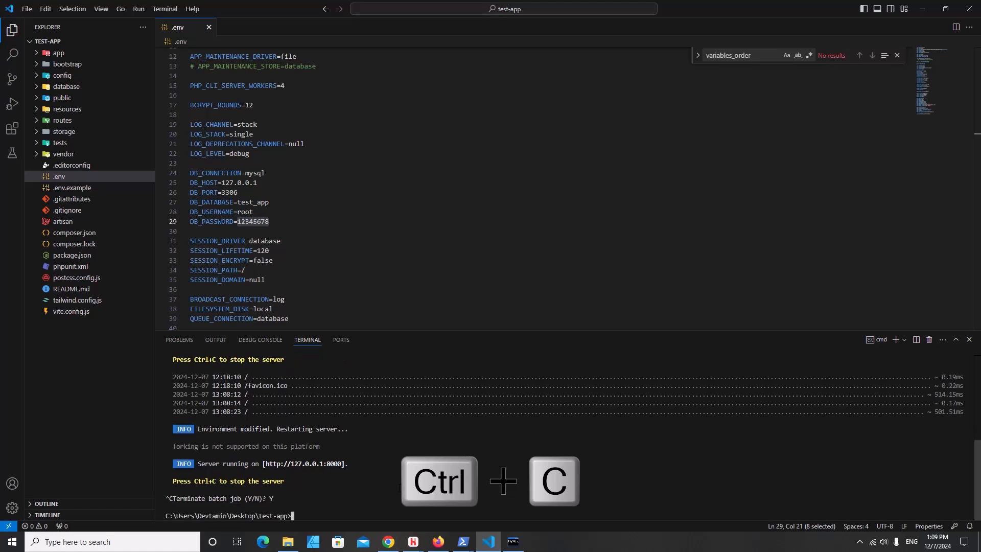
text(php artisan serve)
key(Return)
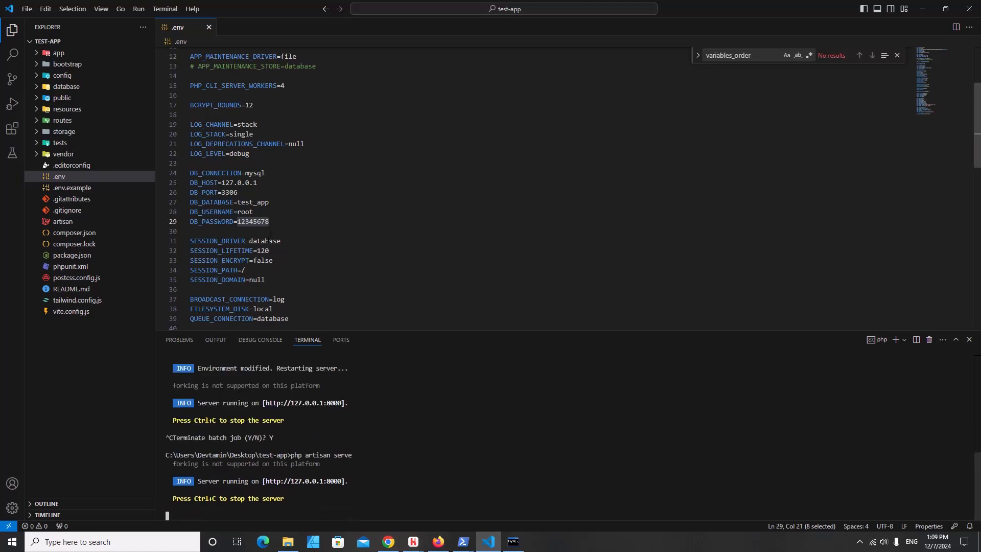
double_click(257, 201)
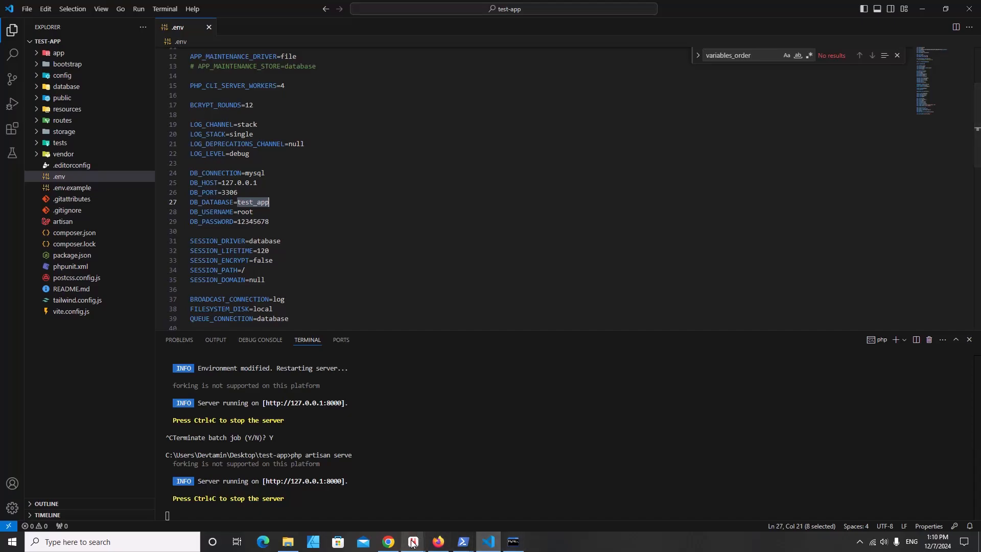
- Open phpMyAdmin in a new browser tab from the Herd sites window
click(439, 542)
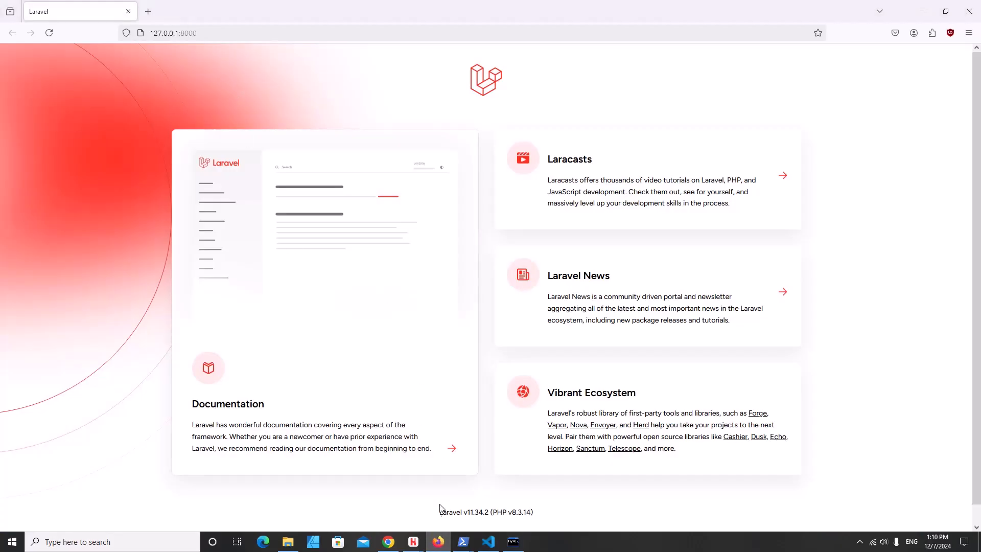
mouse_move(413, 542)
click(459, 503)
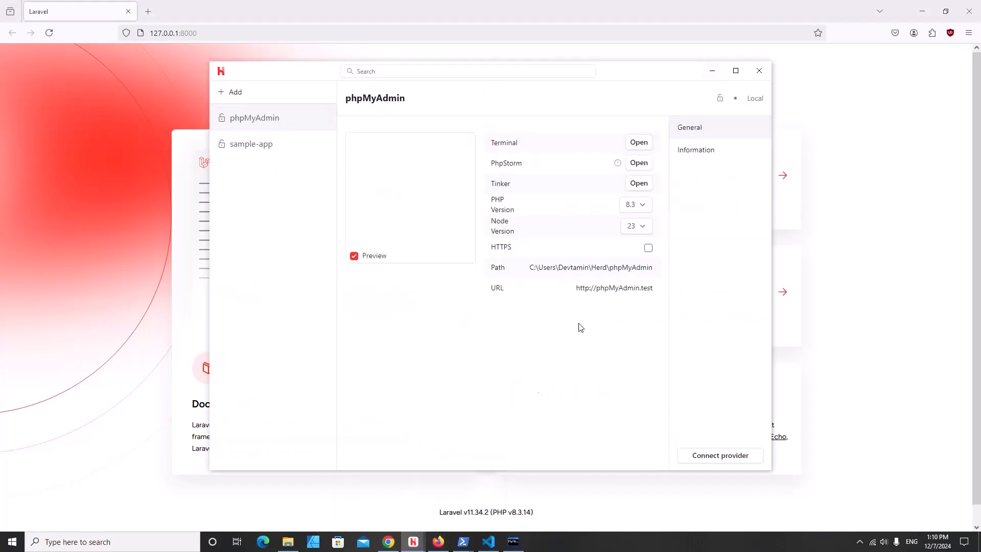
click(610, 289)
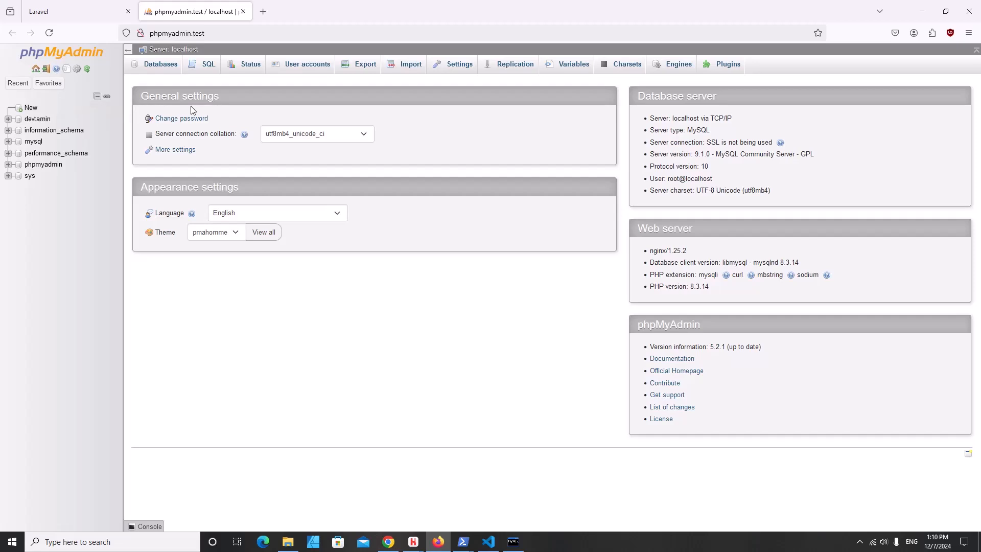
- Create an empty database named test_app, then return to VS Code
click(29, 107)
click(193, 150)
text(test_app)
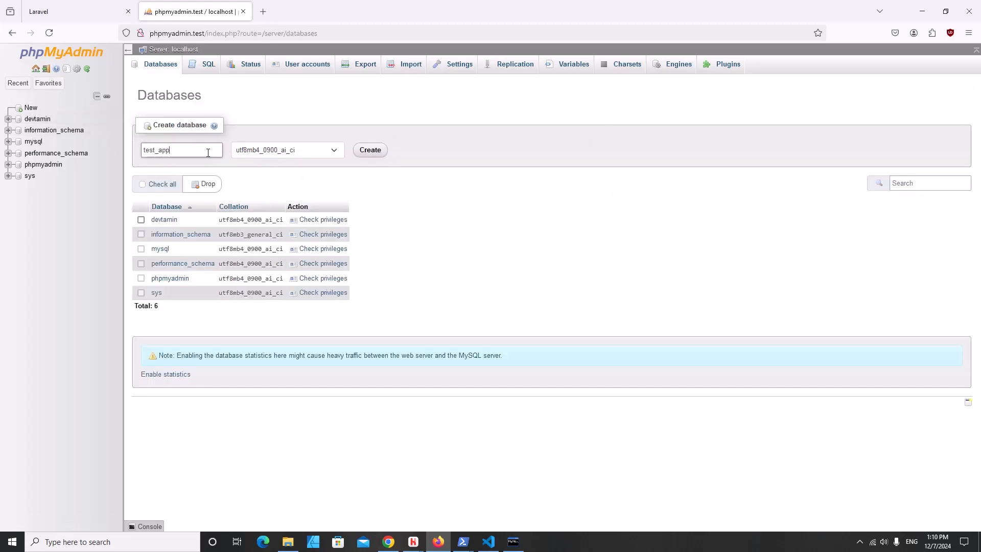
click(366, 150)
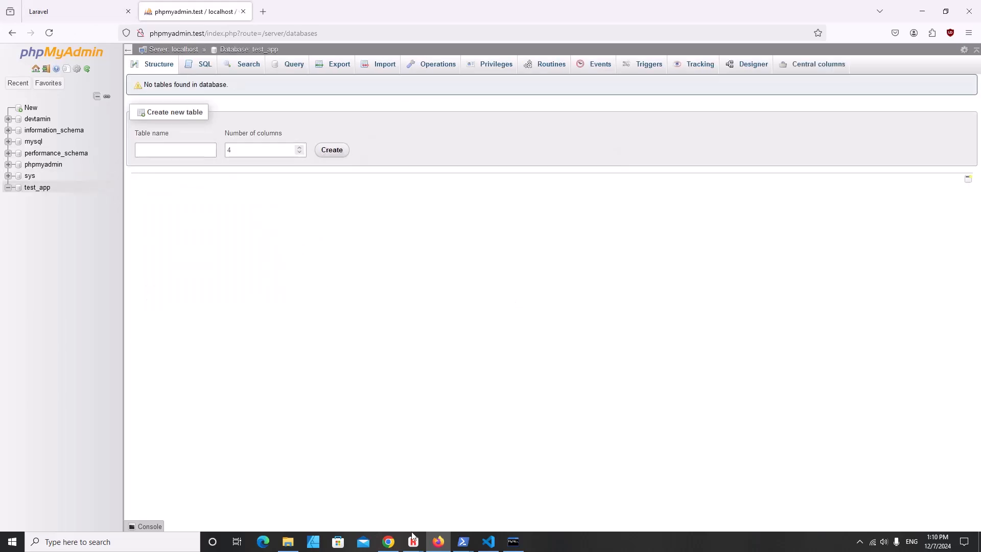
click(488, 541)
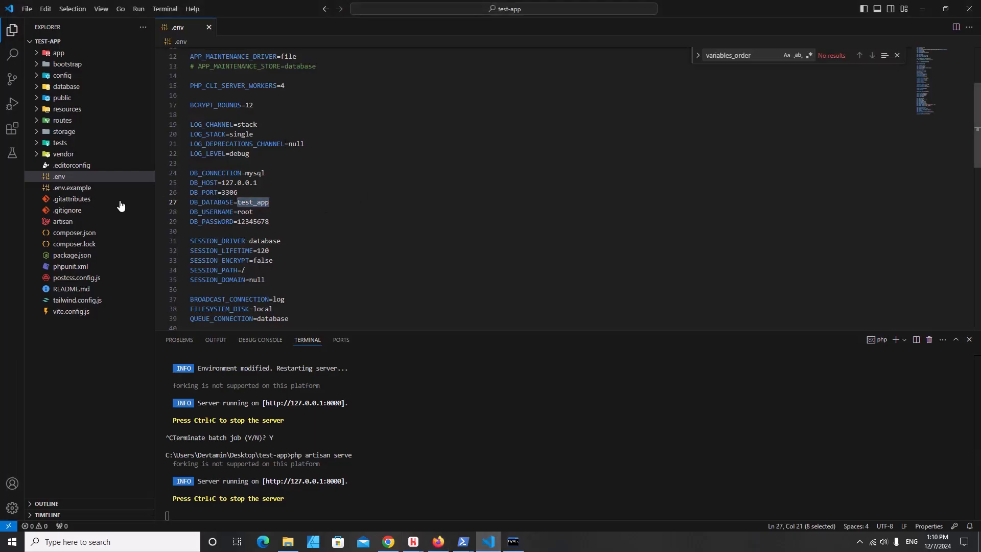
- Swap the PowerShell terminal for Command Prompt and run php artisan migrate
click(896, 340)
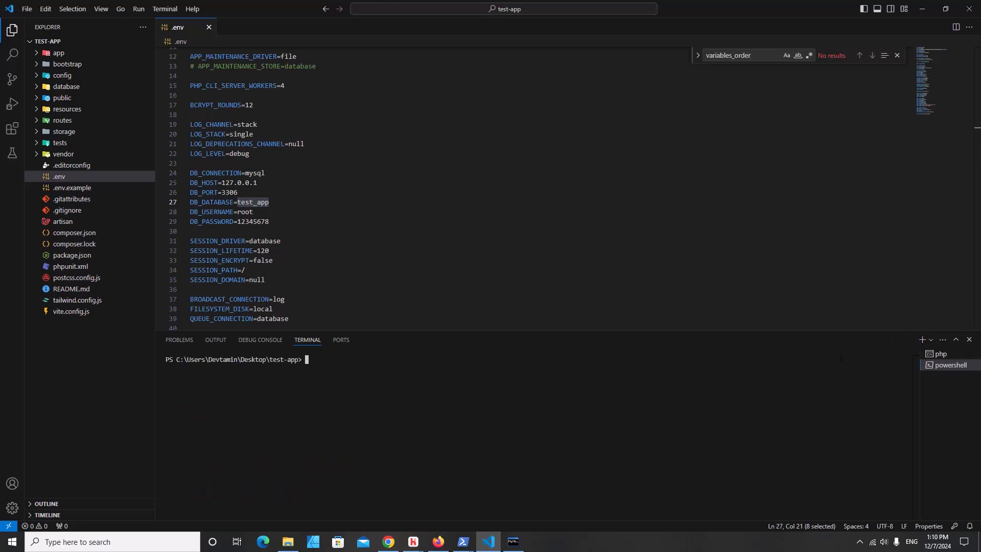
click(931, 341)
click(900, 369)
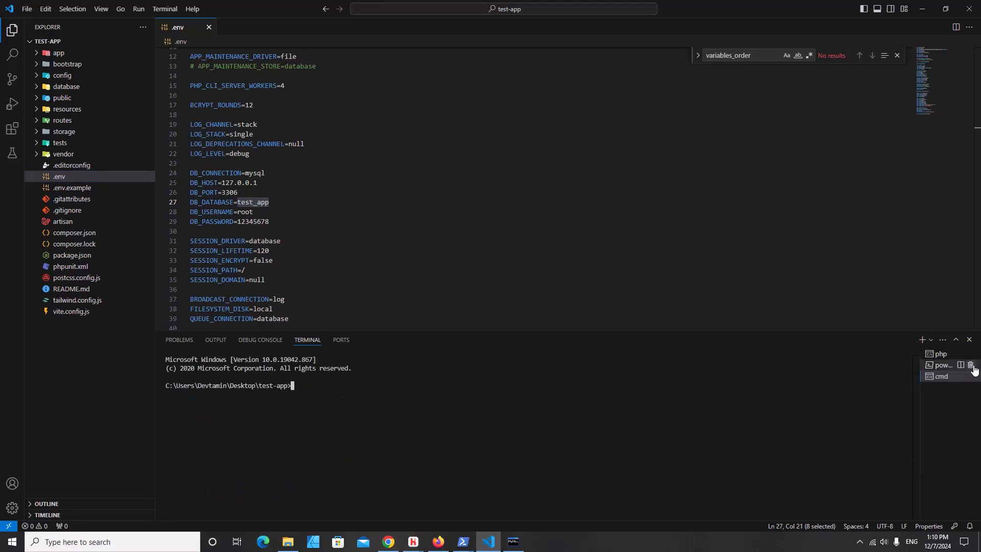
click(971, 365)
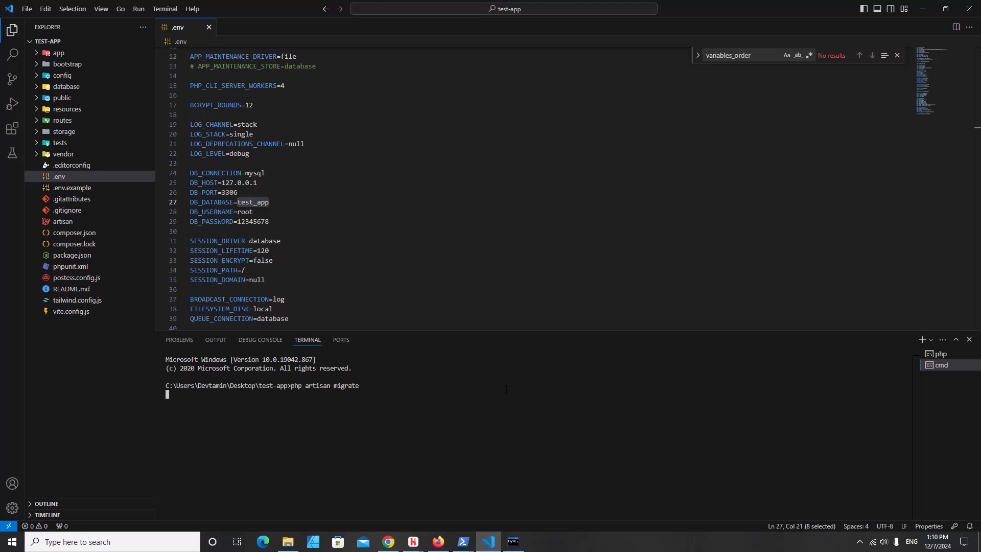
key(Return)
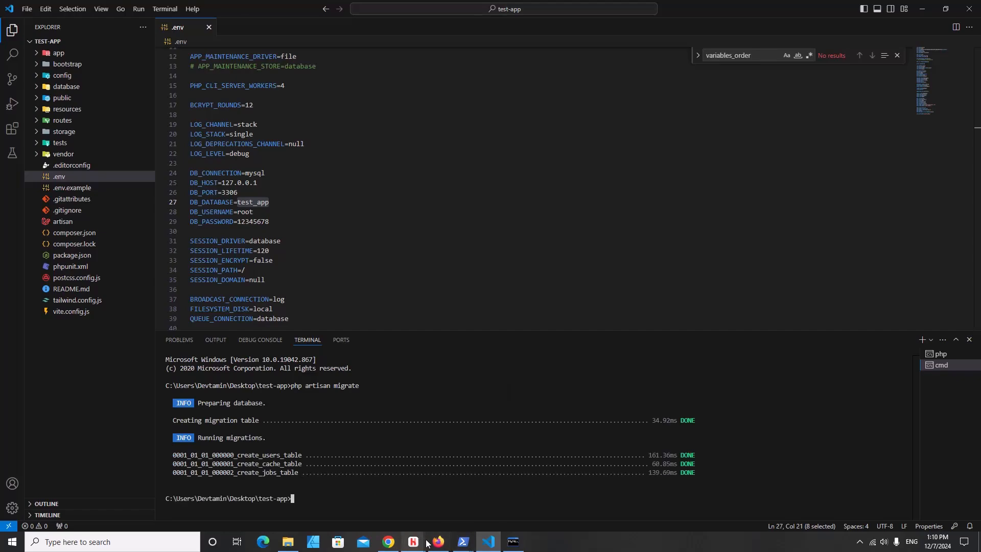
click(437, 541)
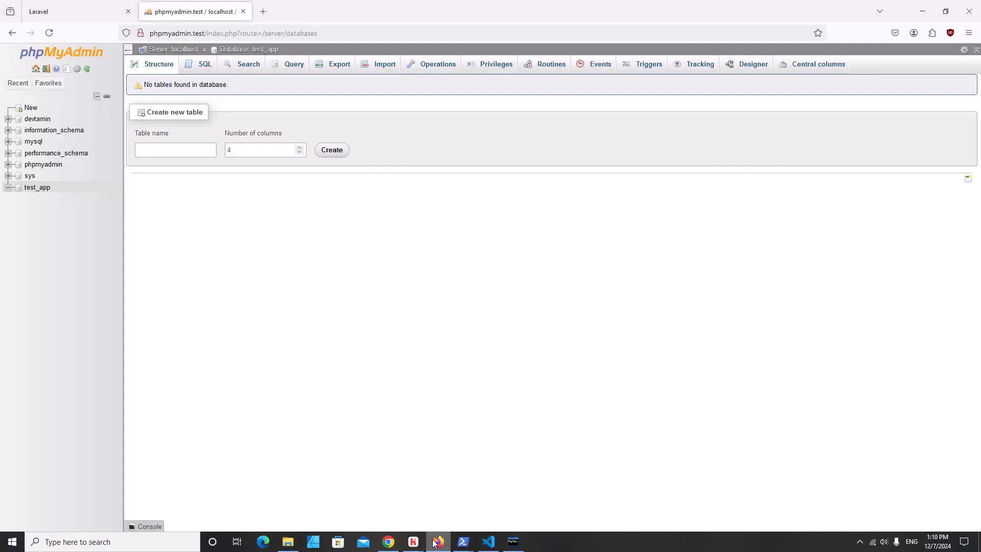
- Check test_app's nine tables (users, sessions, jobs, migrations) against the VS Code migration output
click(38, 190)
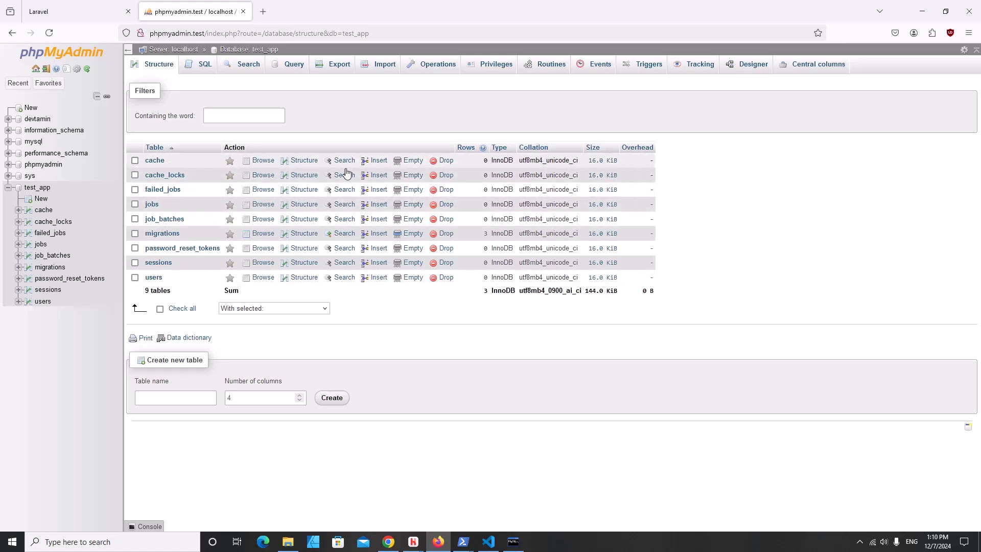
click(489, 542)
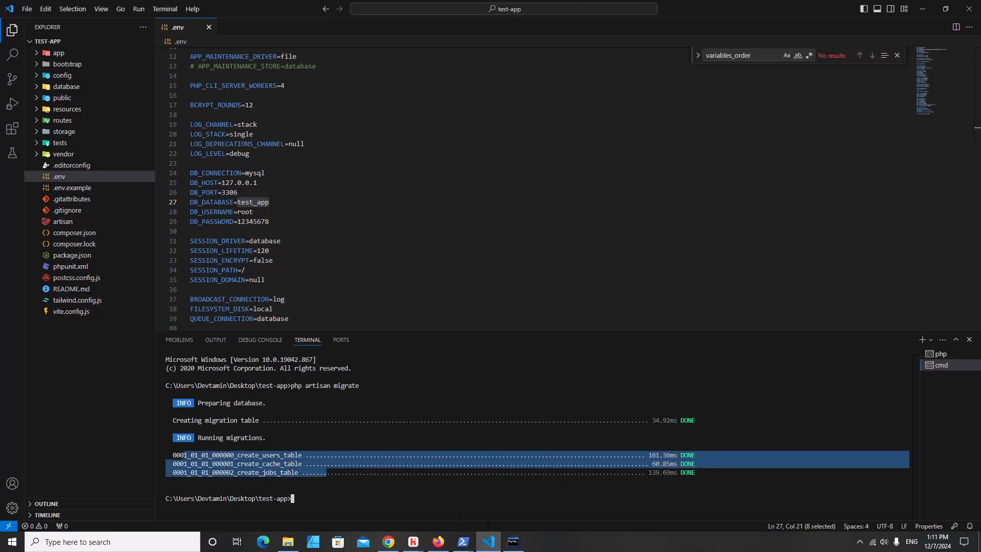
click(439, 542)
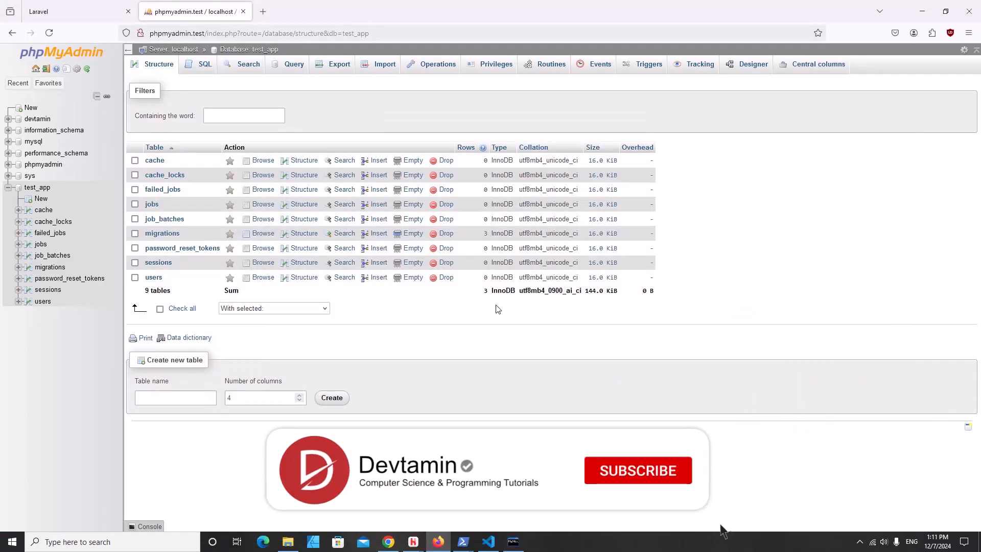